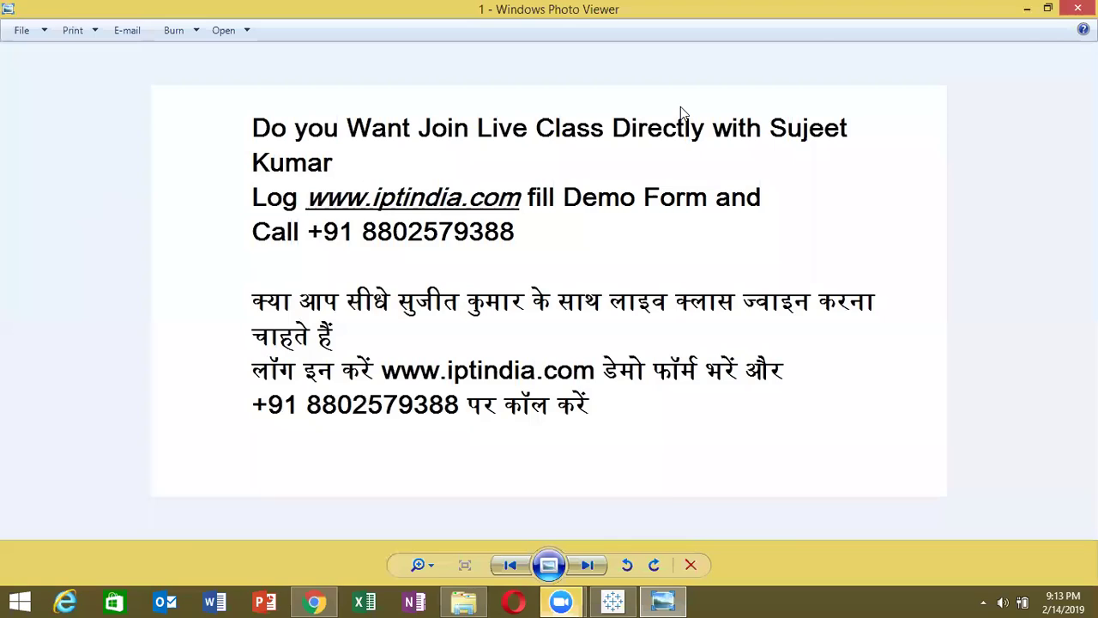
Advance to the second promo image, then close Windows Photo Viewer
click(586, 564)
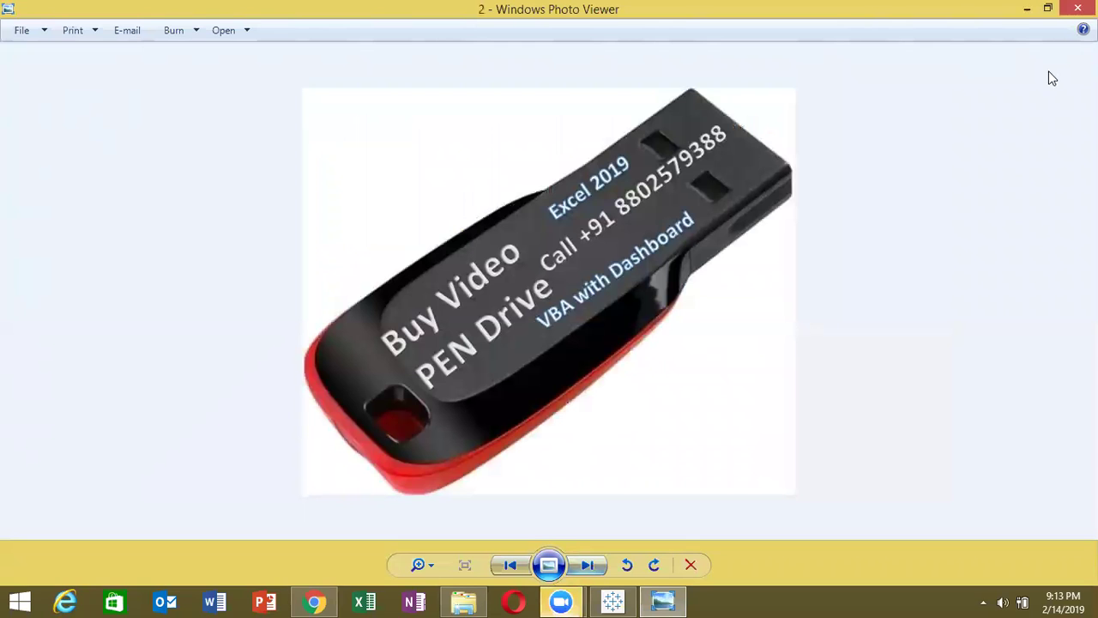
click(1078, 8)
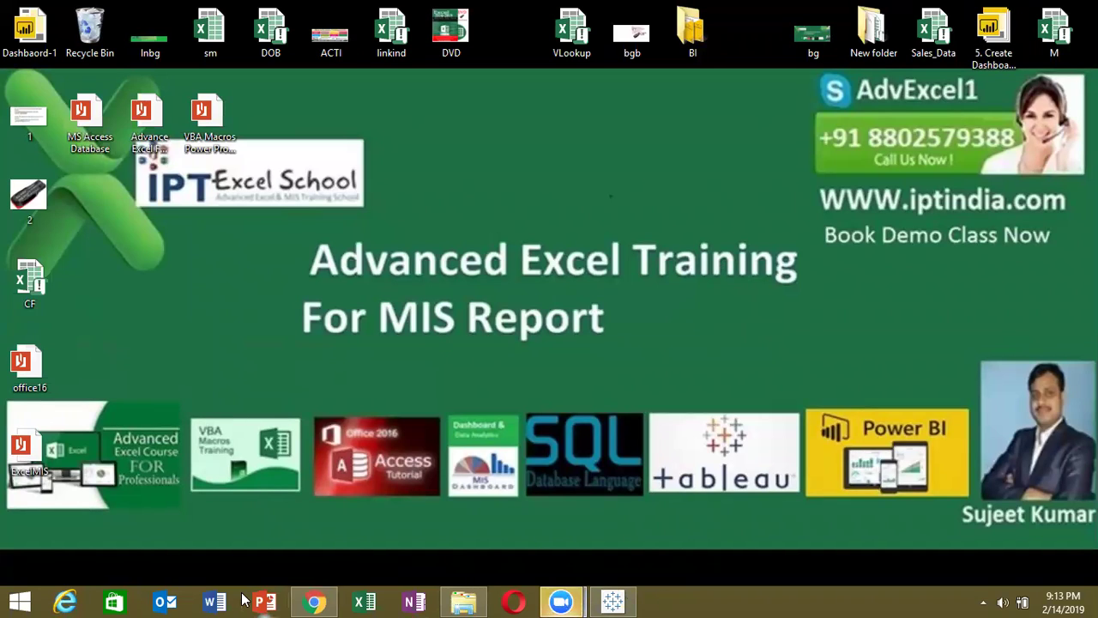
Launch Excel from the taskbar and create a blank workbook, Book1
click(373, 602)
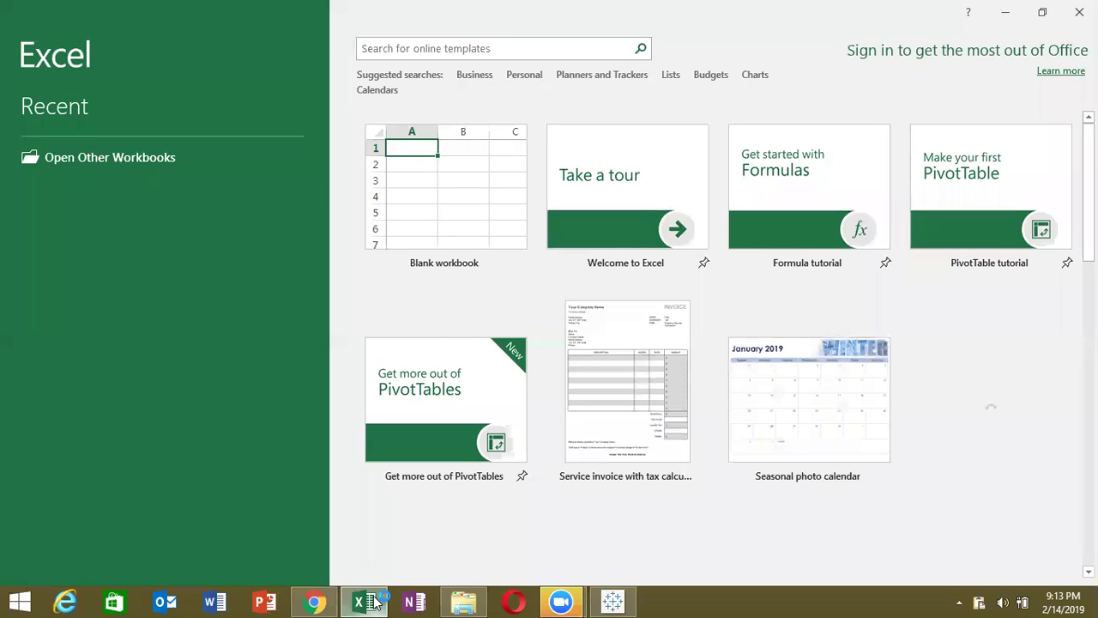
click(464, 199)
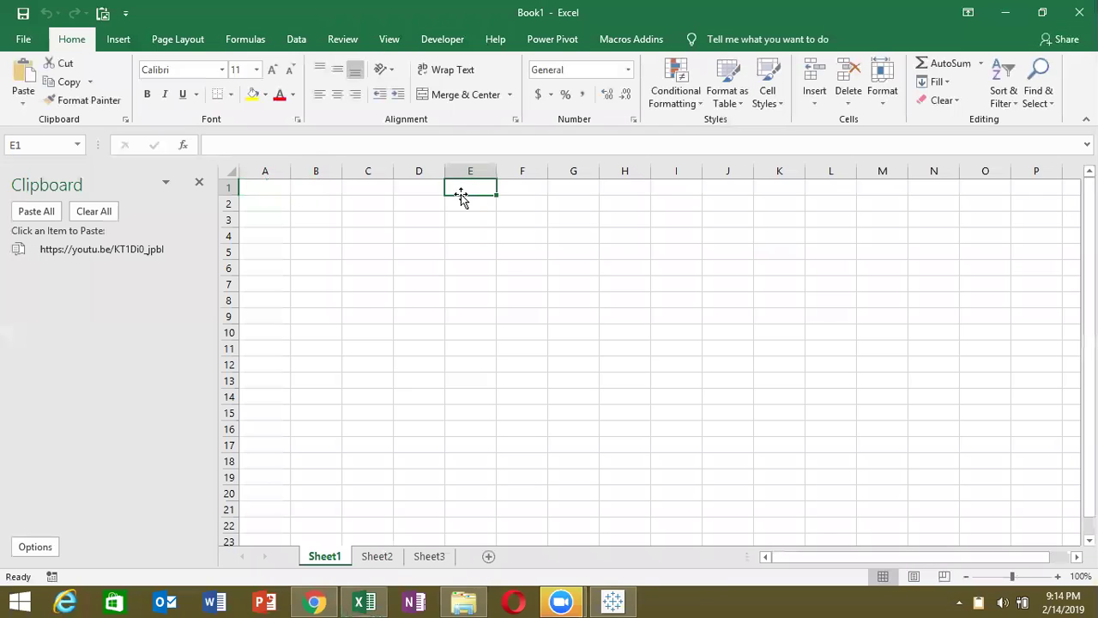
Close the Clipboard pane and enter =RANDBETWEEN(10,90) in cell A1
click(199, 183)
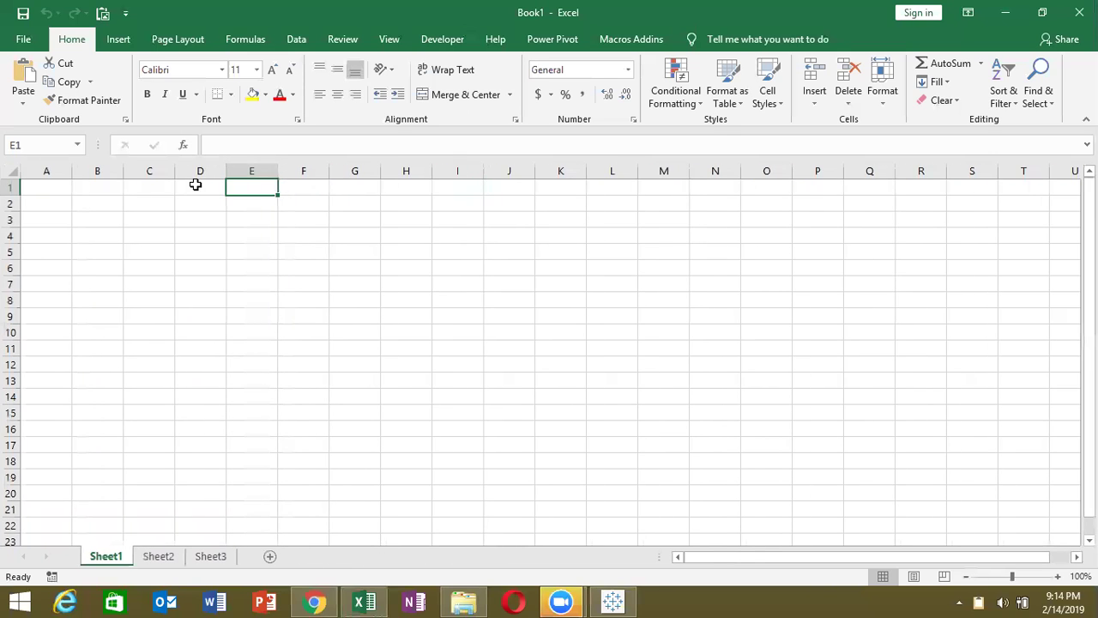
click(52, 198)
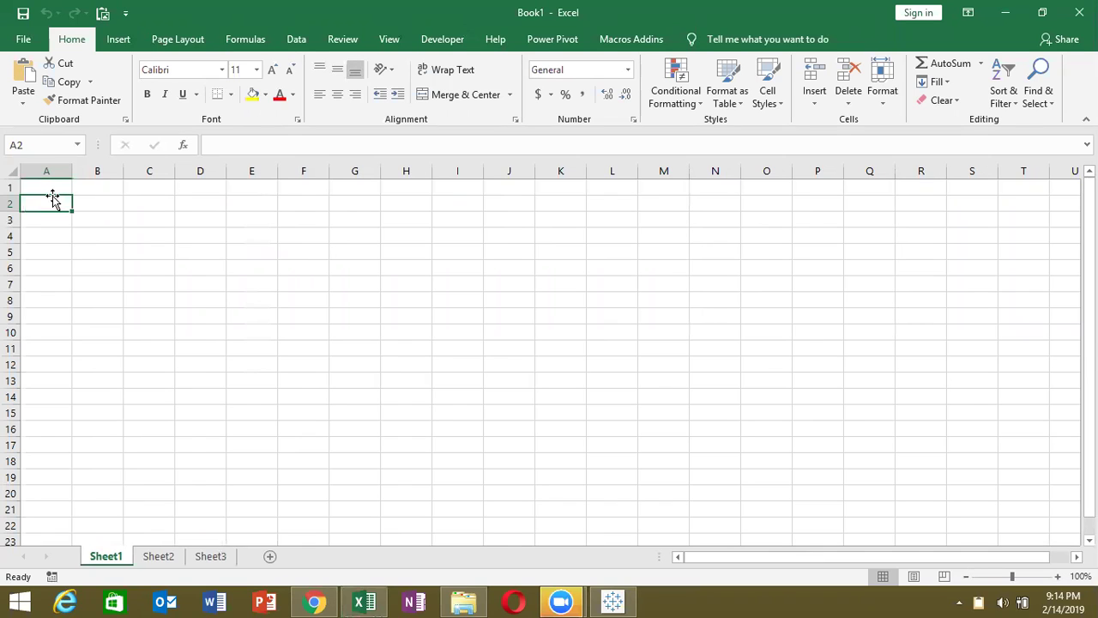
click(52, 195)
text(=ra)
key(Tab)
text(10,90)
key(Return)
Fill the RANDBETWEEN formula across and down through A1:G13
key(Up)
key(shift+Right)
key(shift+Right)
key(shift+Right)
key(shift+Right)
key(shift+Right)
key(shift+Right)
key(shift+Left)
key(shift+Left)
key(shift+Left)
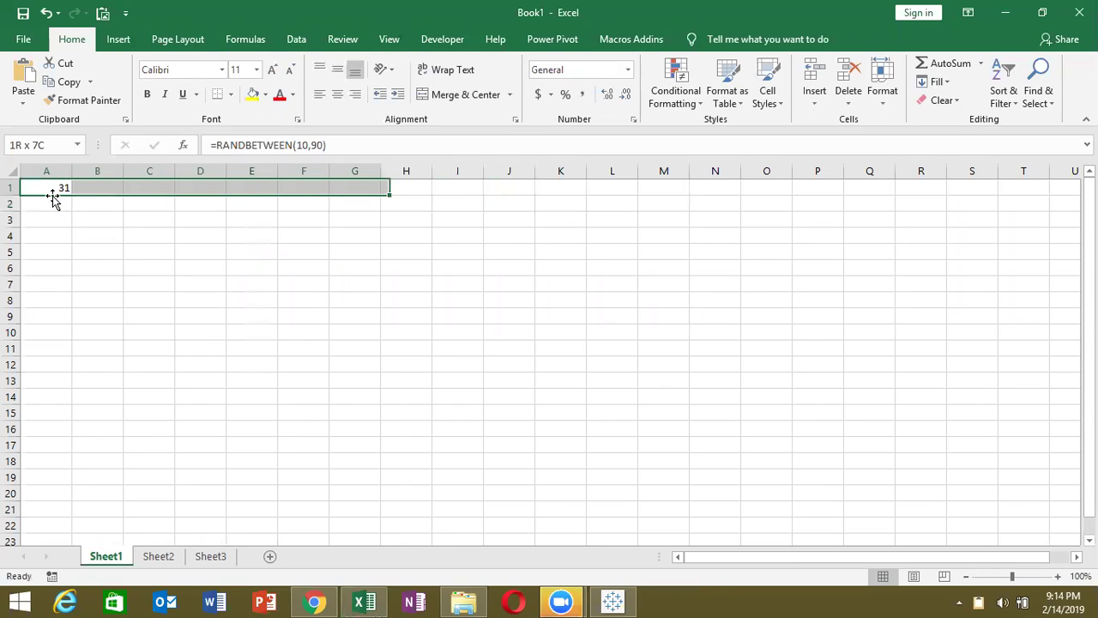
key(shift+Down)
key(shift+Down)
key(shift+Down)
key(shift+Down)
key(shift+Down)
key(shift+Down)
key(shift+Down)
key(ctrl+r)
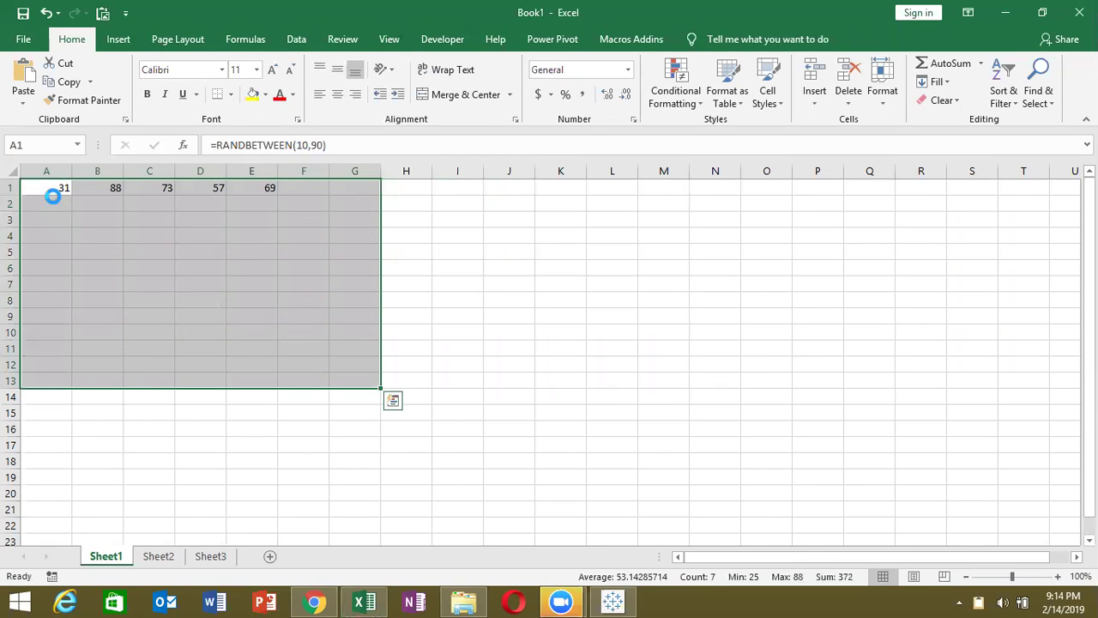
key(ctrl+d)
Copy A1:G13 and paste it back as values to freeze the numbers
key(ctrl+c)
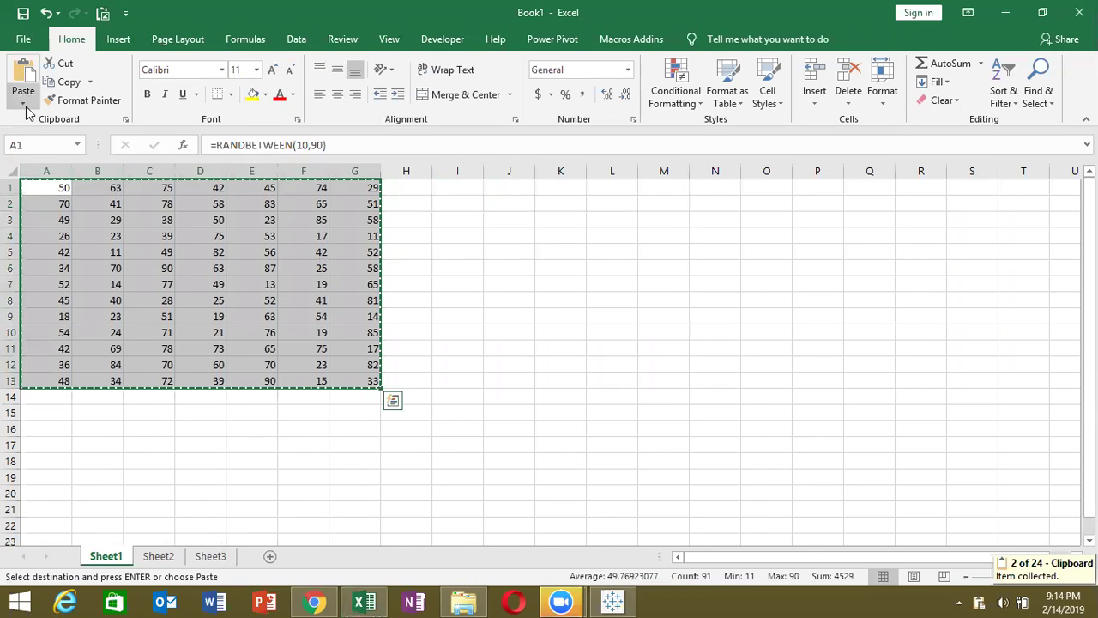
click(23, 103)
click(22, 206)
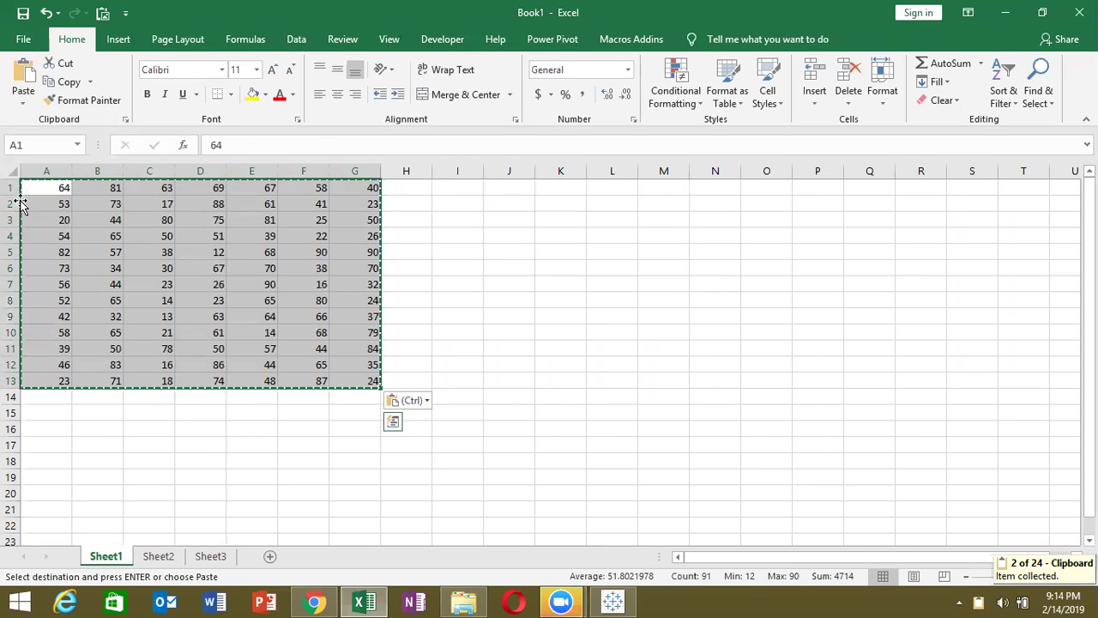
key(Escape)
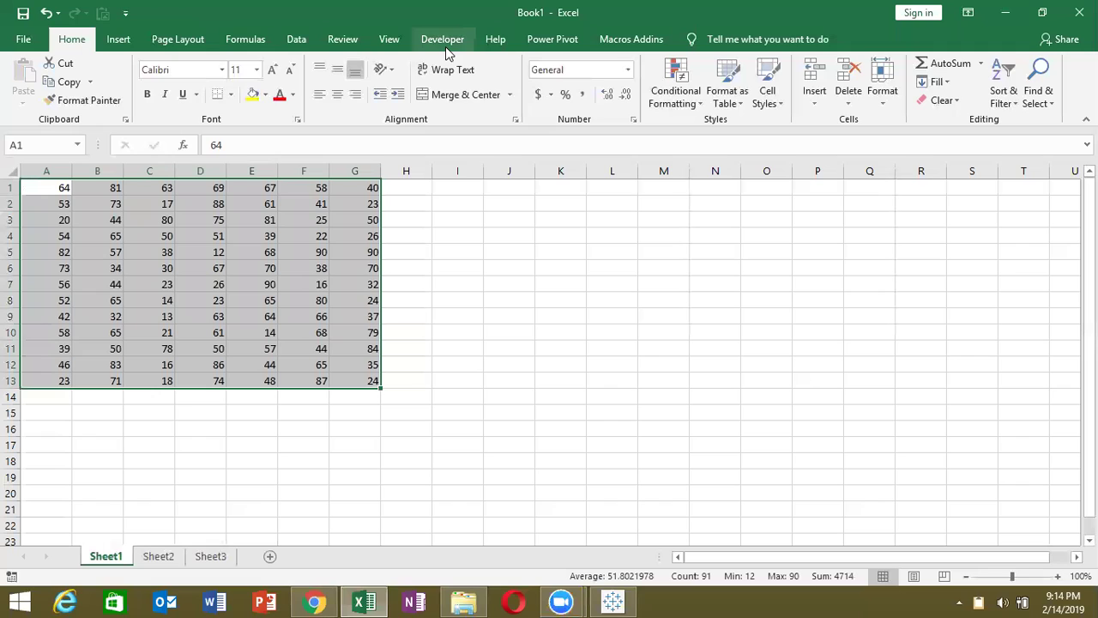
In the Visual Basic editor, insert a module and declare Sub rr()
click(445, 46)
click(23, 86)
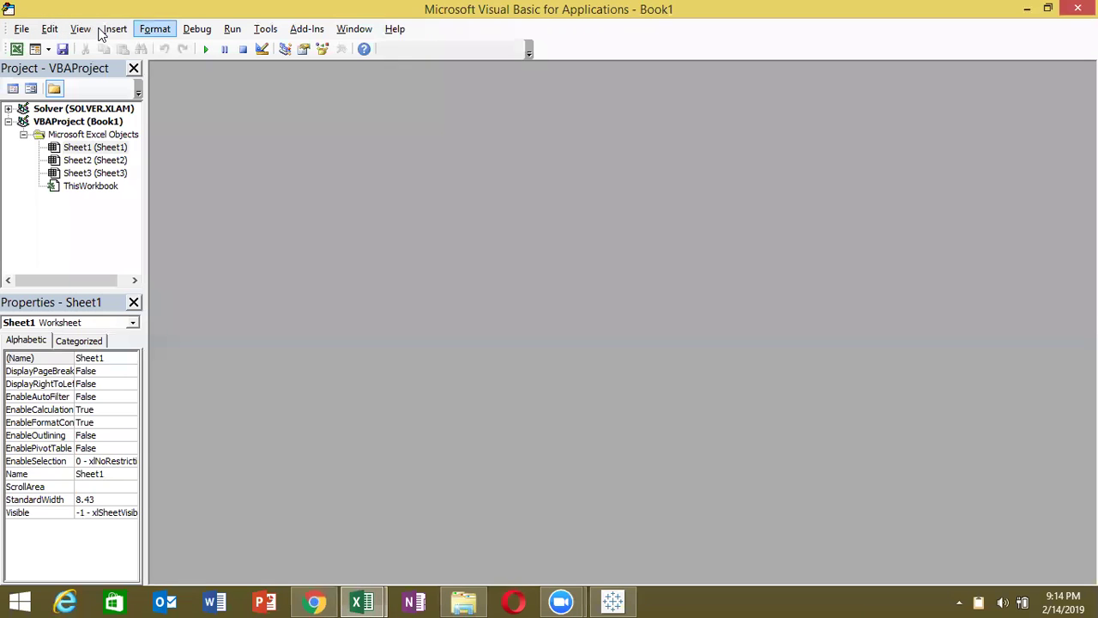
click(115, 28)
click(133, 85)
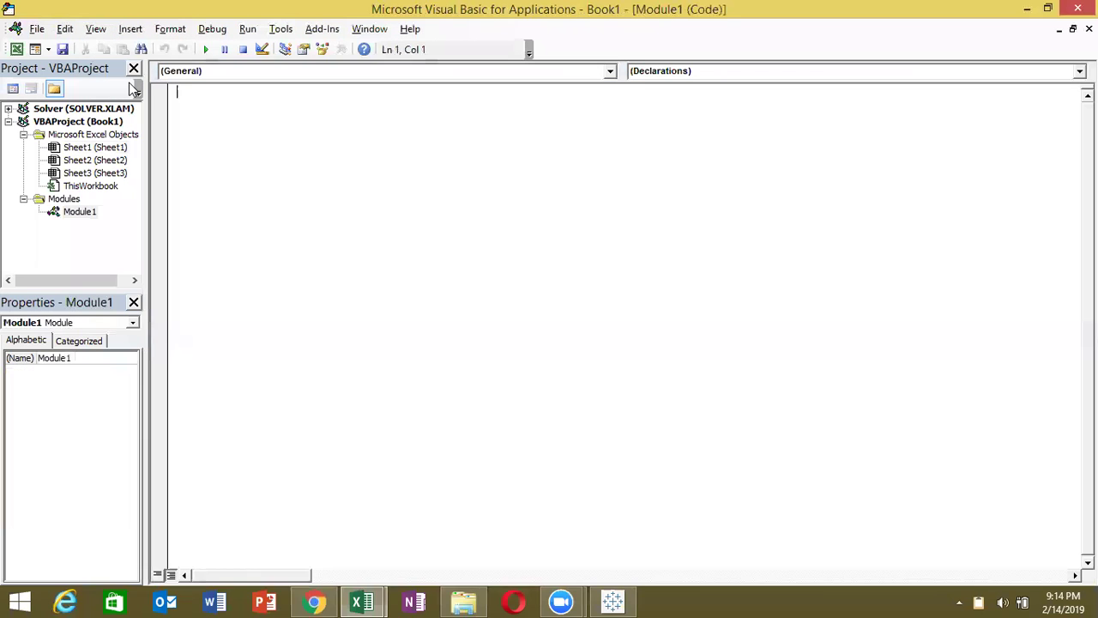
text(sub rr)
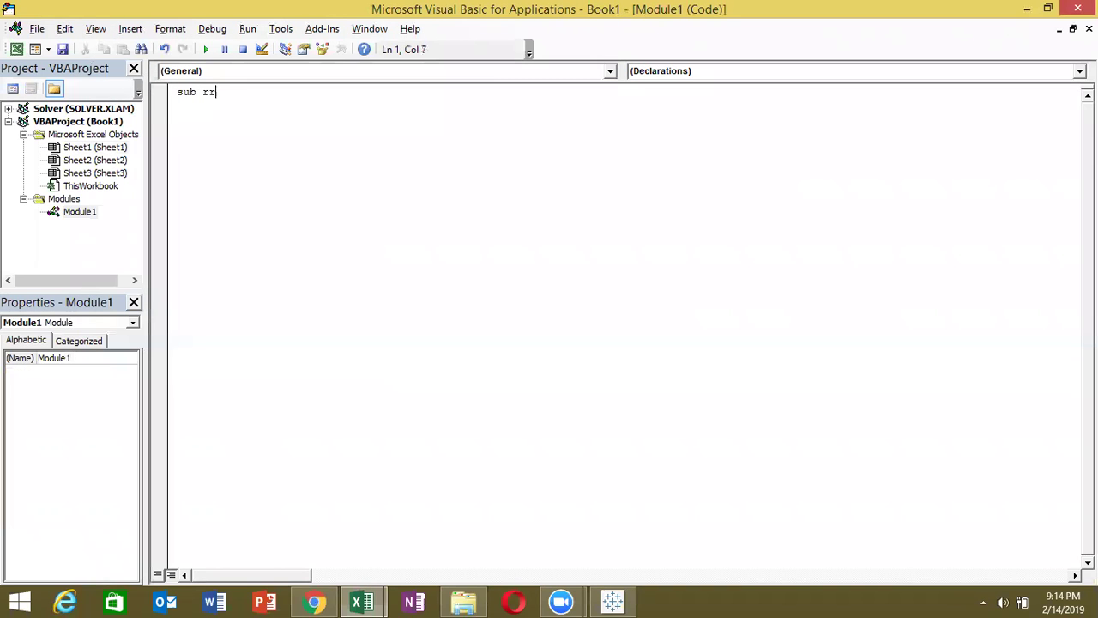
text(()
key(Return)
key(Return)
key(Return)
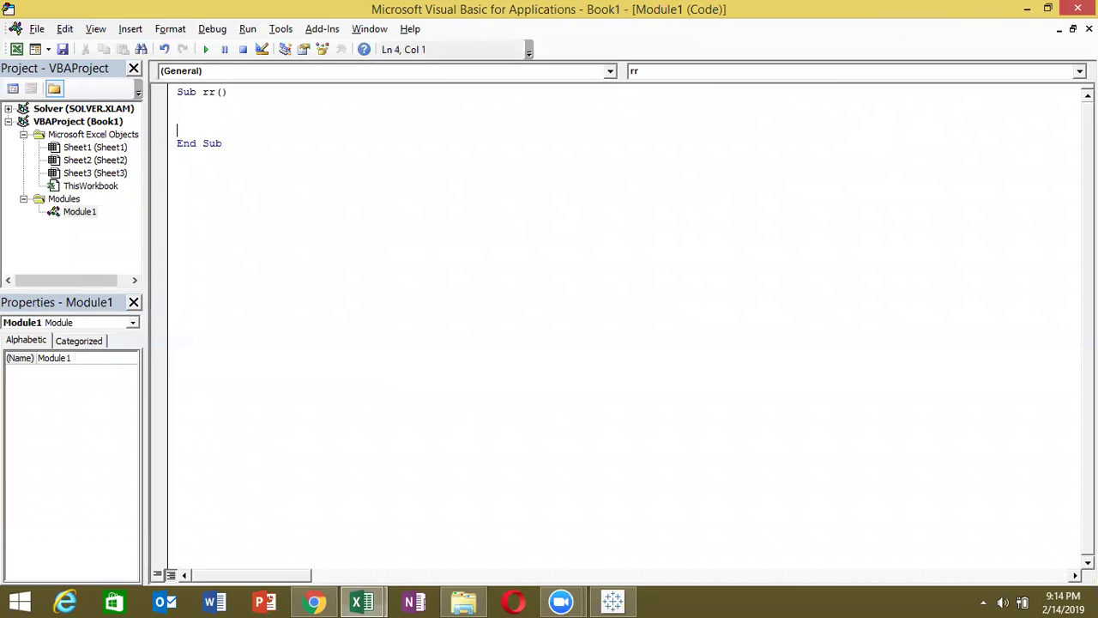
Check the range A1:G13 in the workbook, then return to the VBA editor
key(alt+F11)
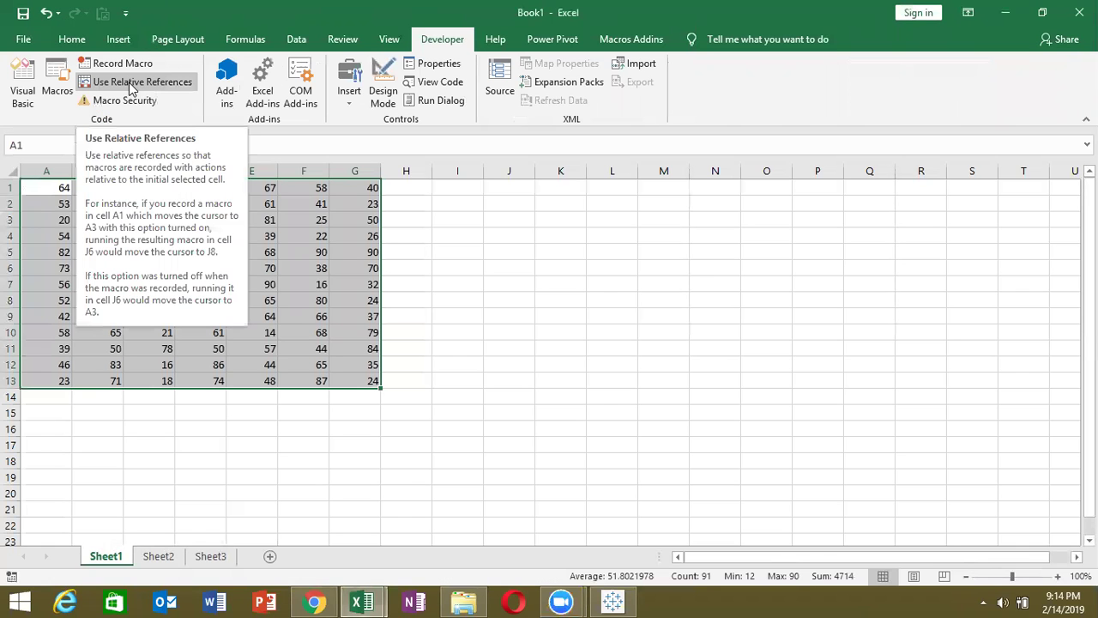
click(35, 190)
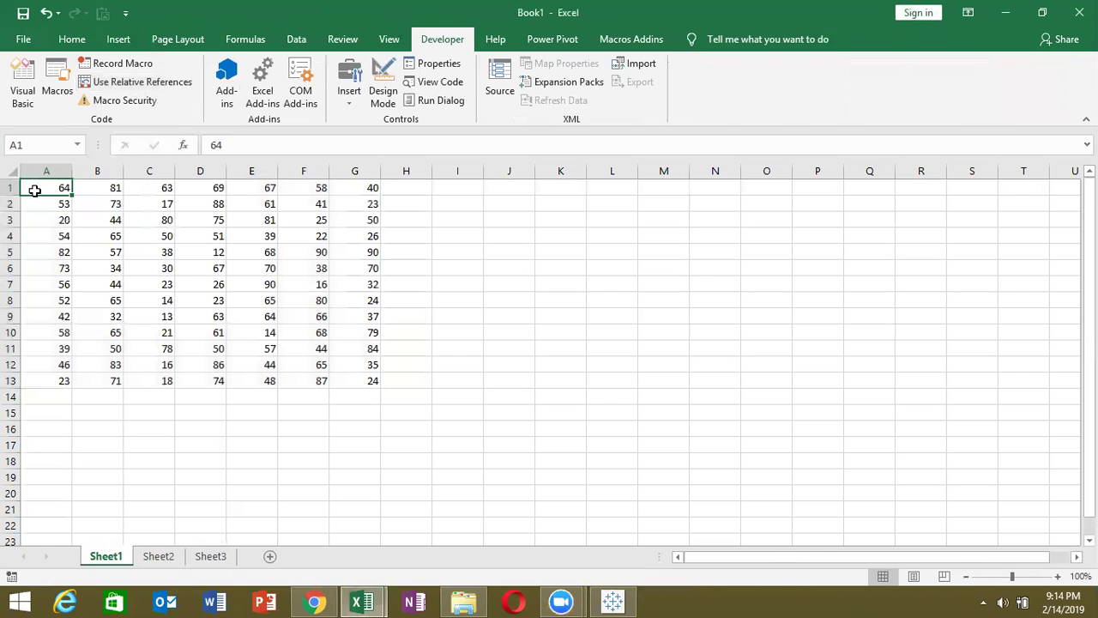
key(ctrl+shift+Right)
key(ctrl+shift+Down)
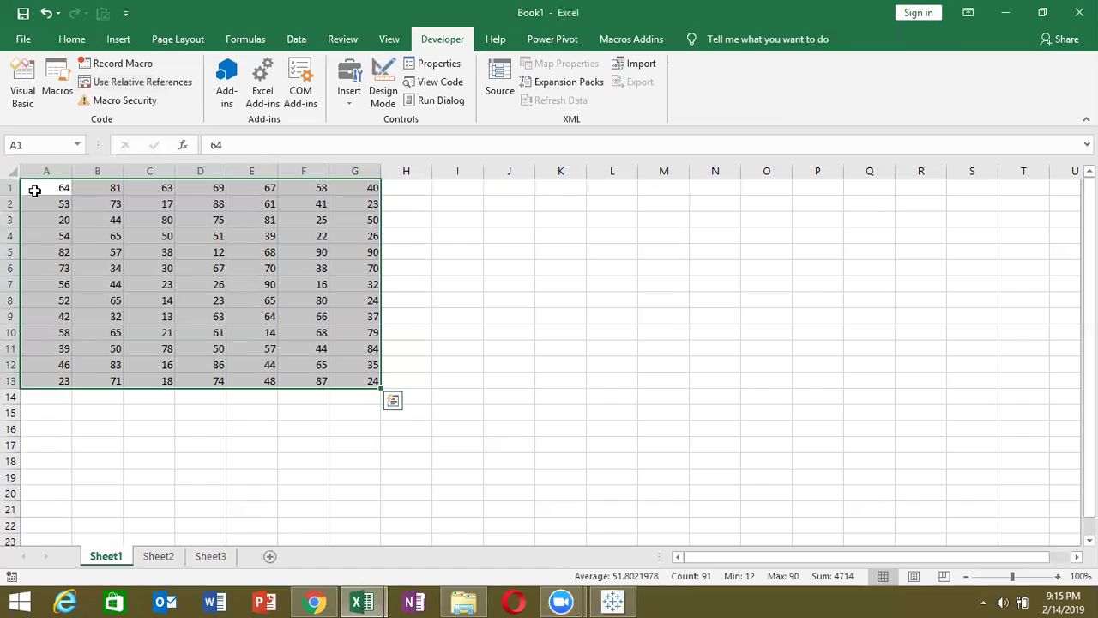
key(alt+F11)
On the blank line inside Sub rr, type range("A1:G13").Font
key(Up)
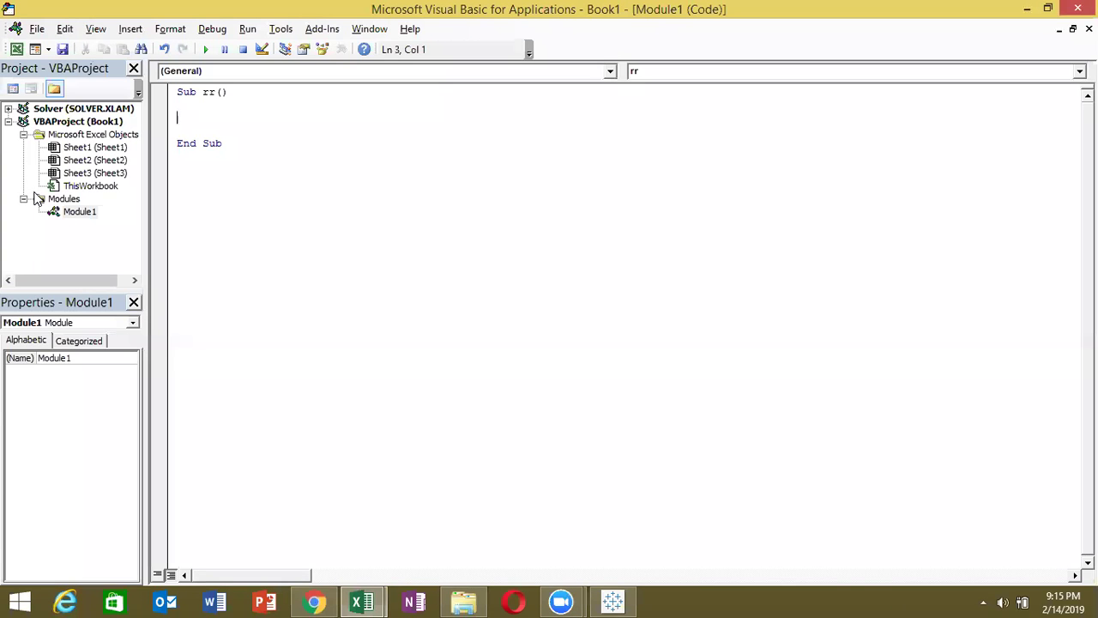
text(Di)
key(BackSpace)
key(BackSpace)
text(range()
key(alt+F11)
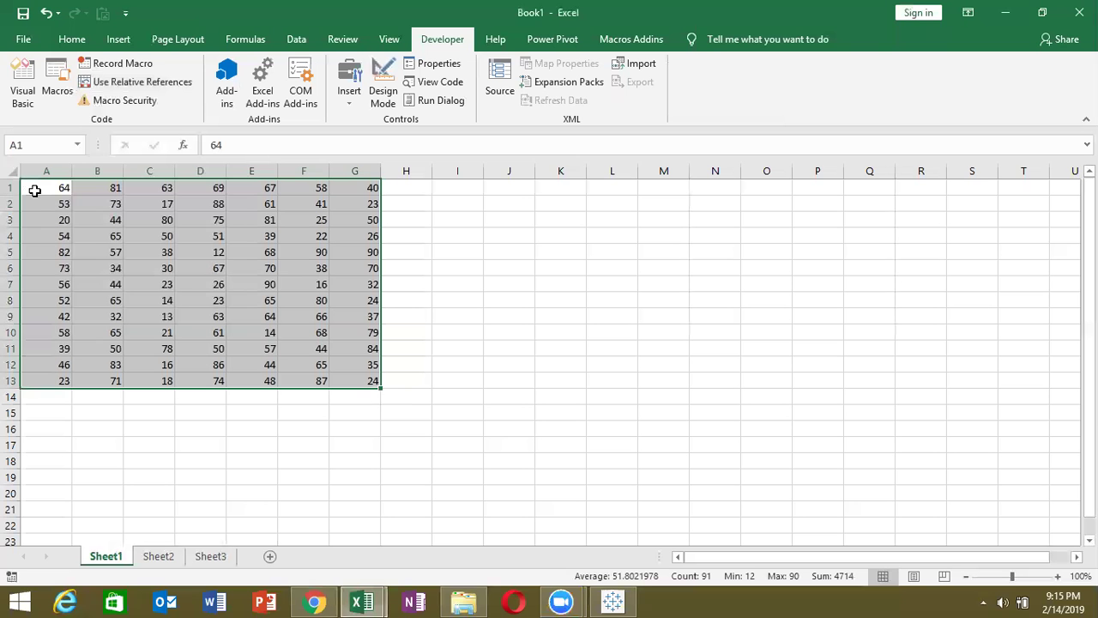
key(alt+Tab)
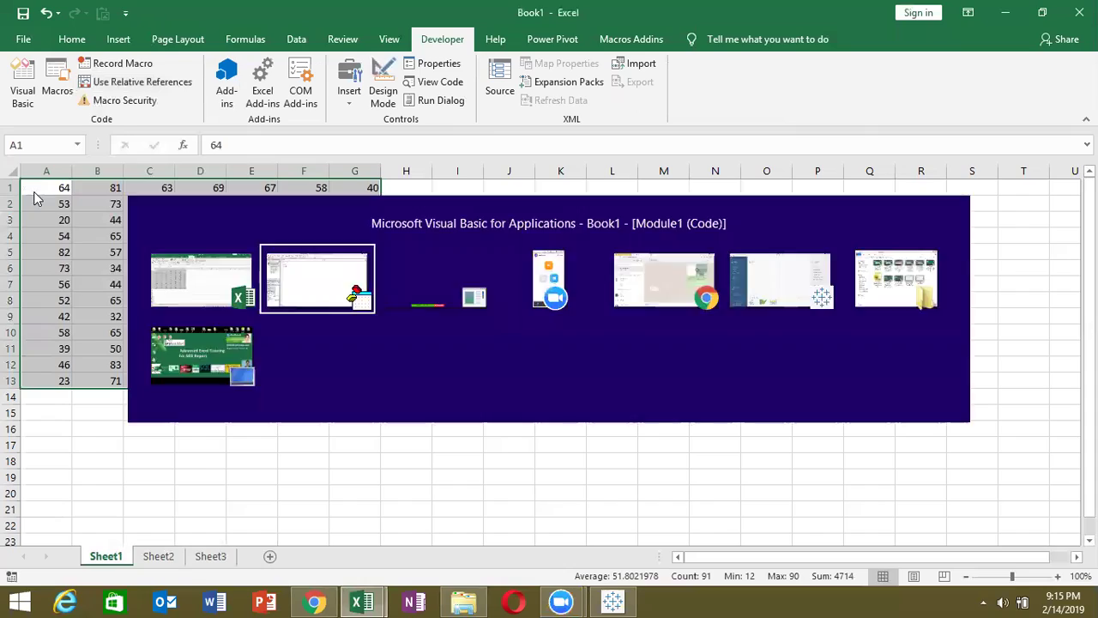
text("A1:G)
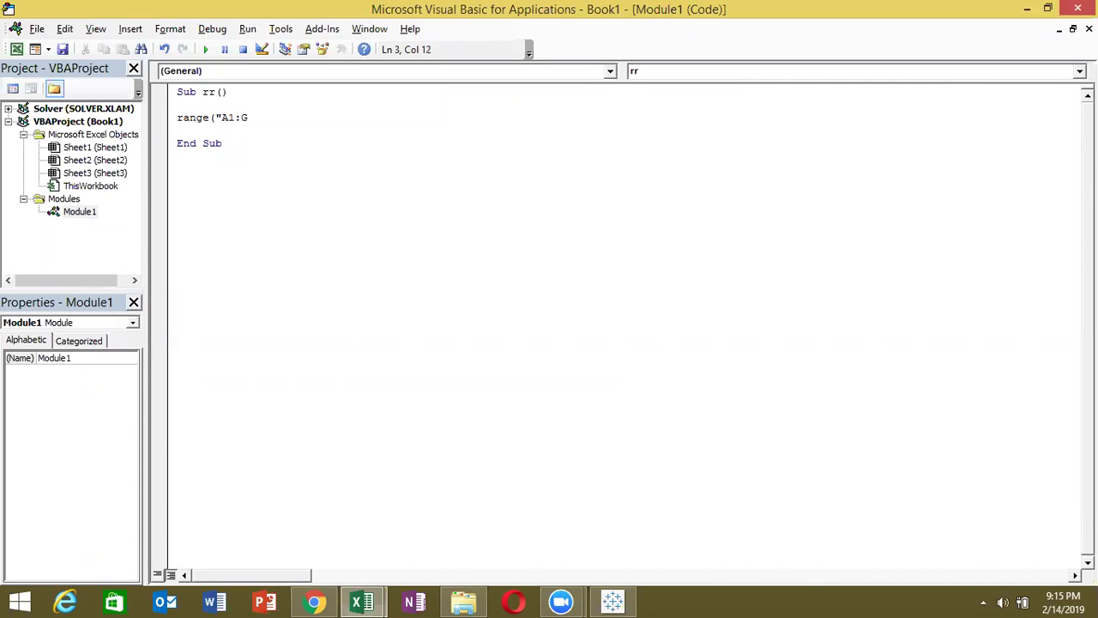
text(13)
text("))
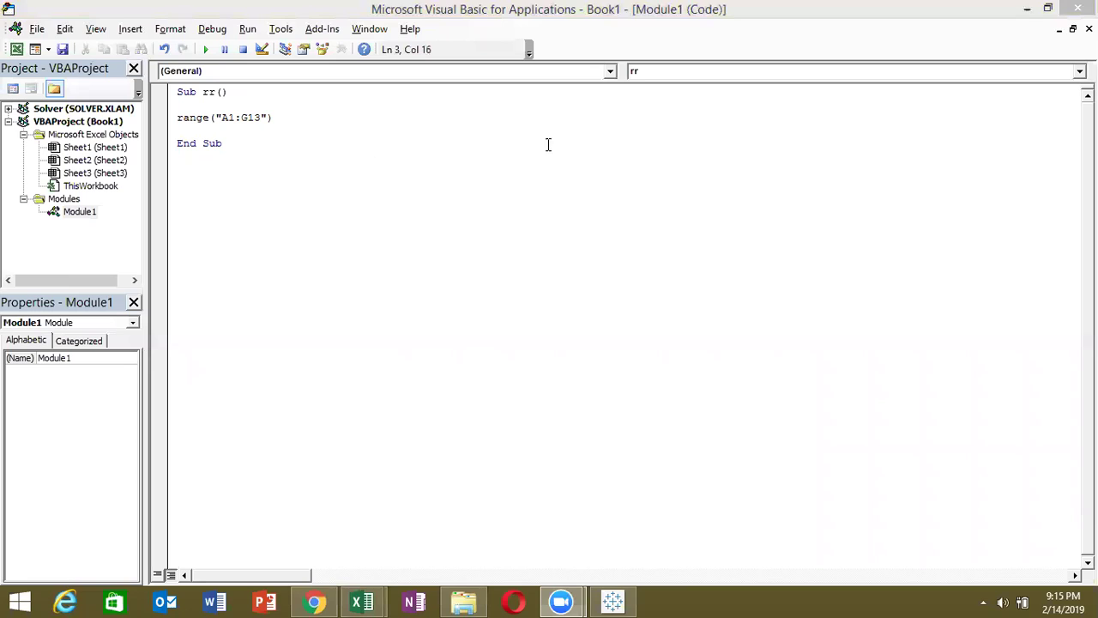
click(283, 121)
text(.)
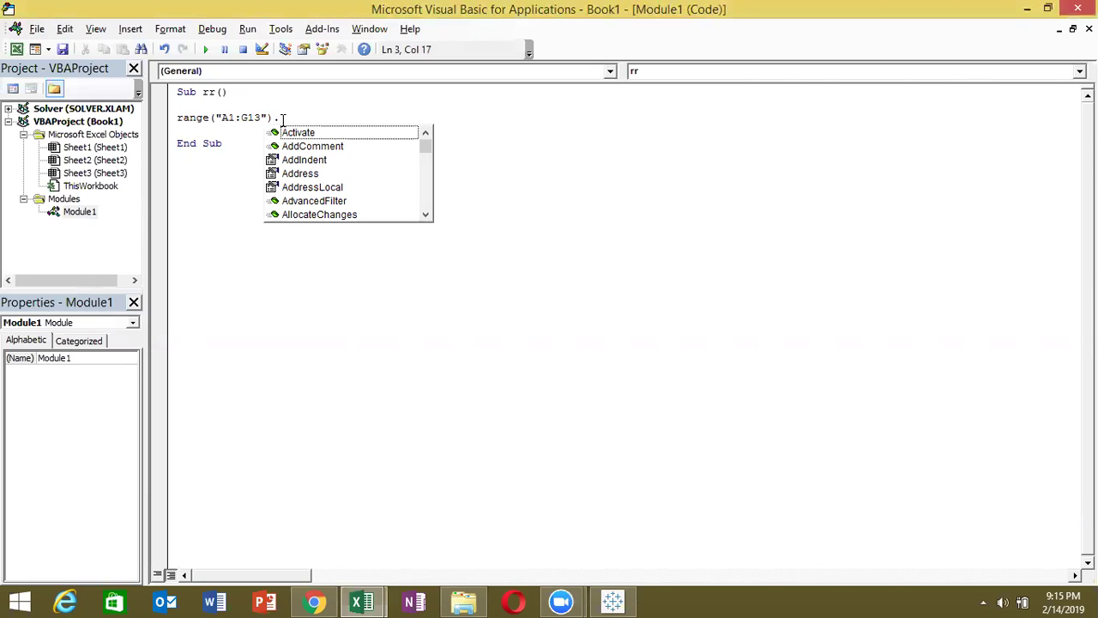
text(Font)
key(Escape)
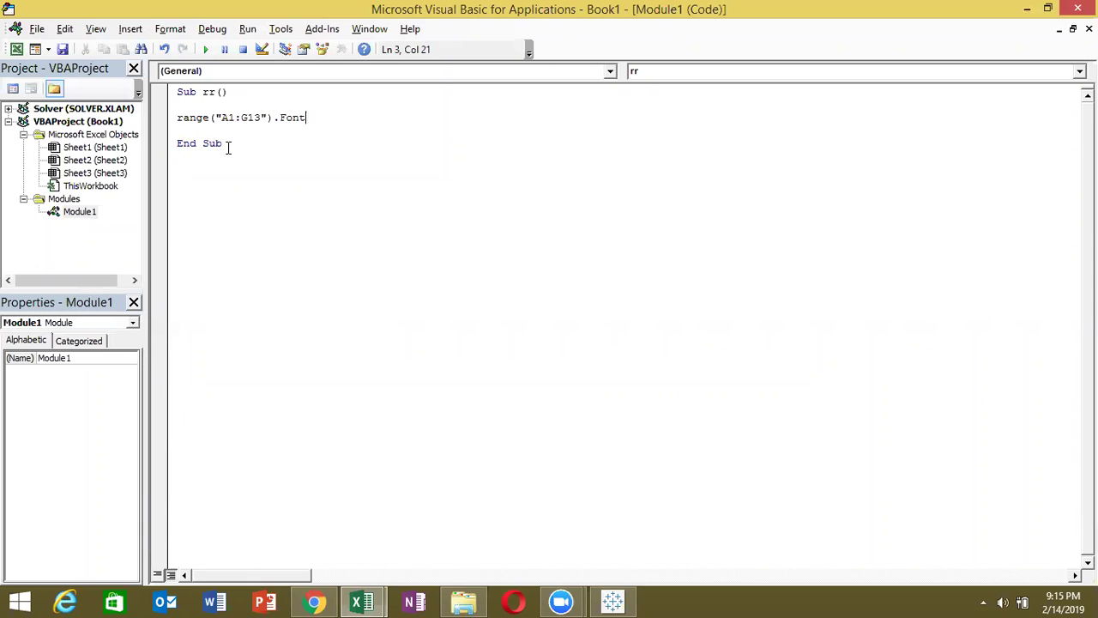
Complete the line as Range("A1:G13").Font.Name = "arial" and start a new range("A1:G13"). line
text(.Fo)
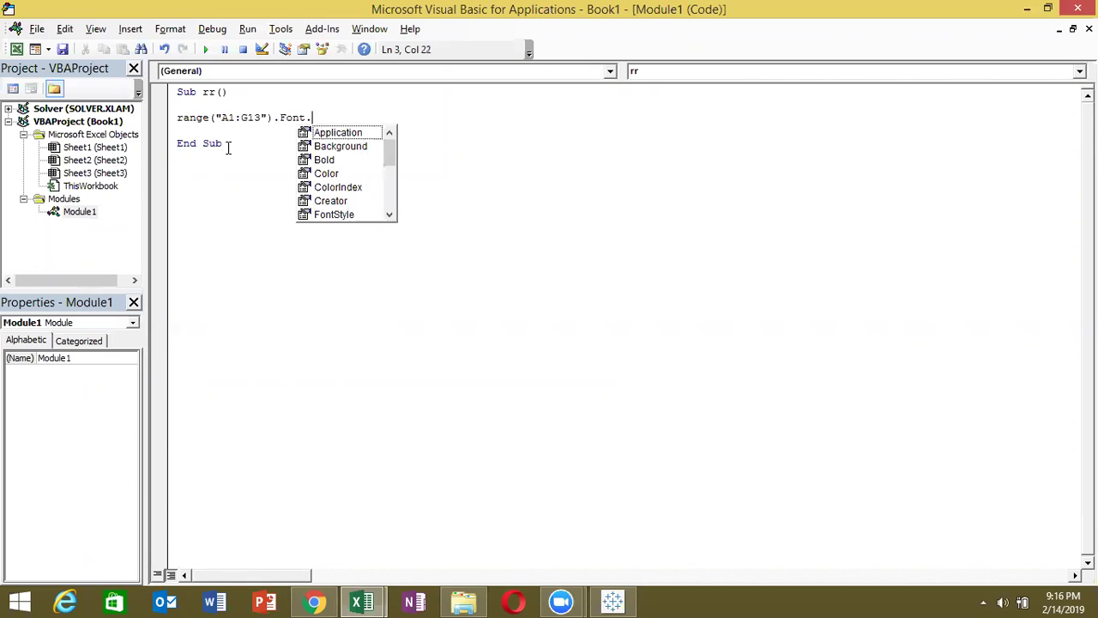
text(n)
key(Tab)
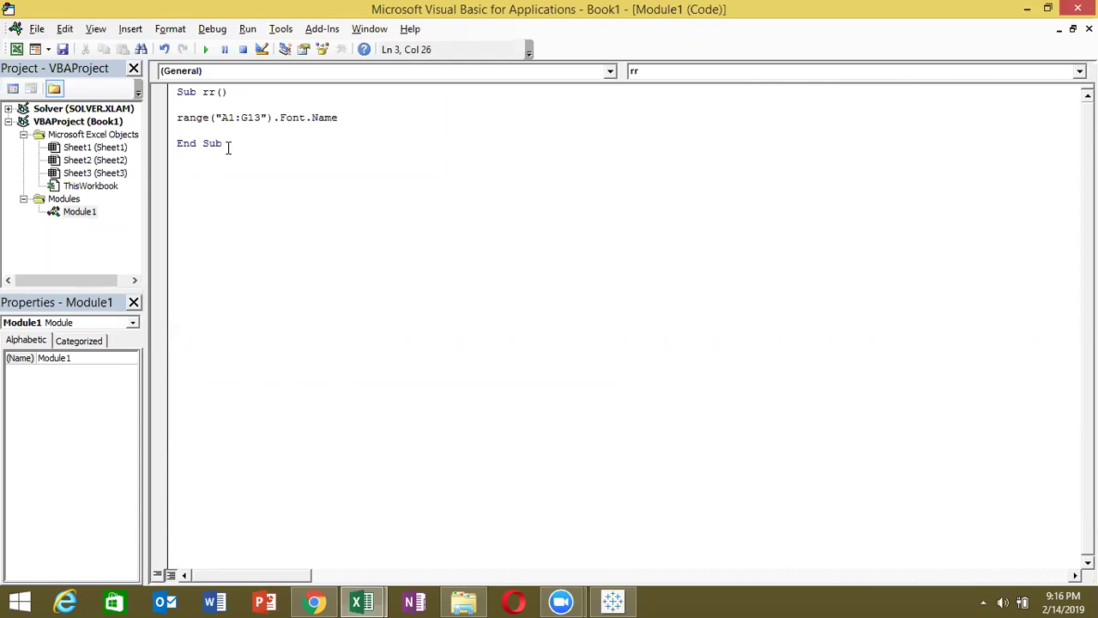
text(= "arial)
key(Return)
text(range)
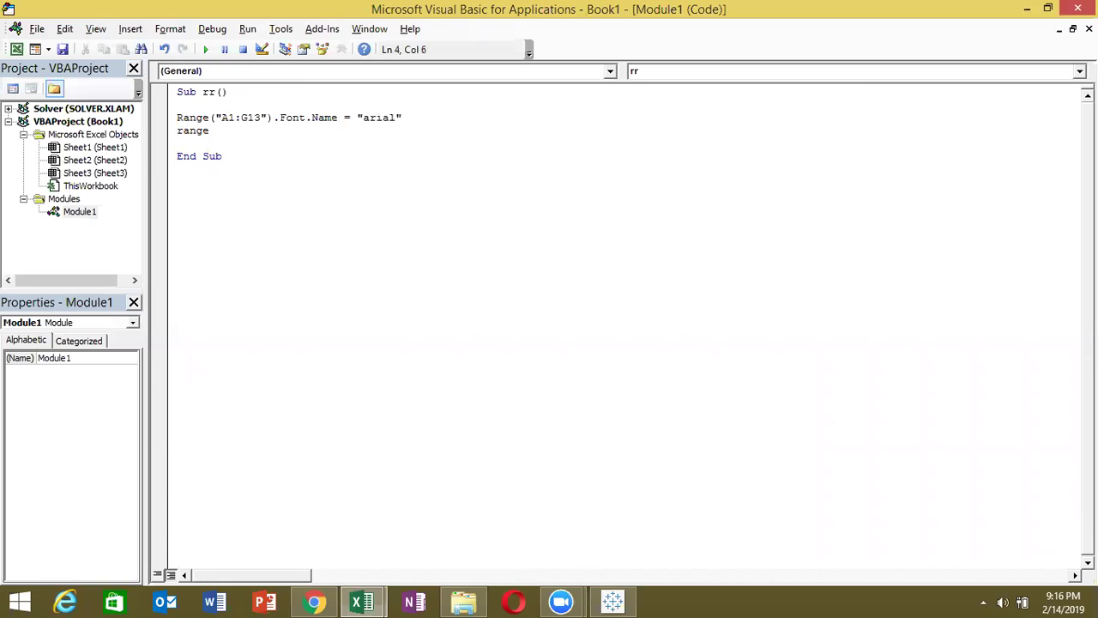
text(("A)
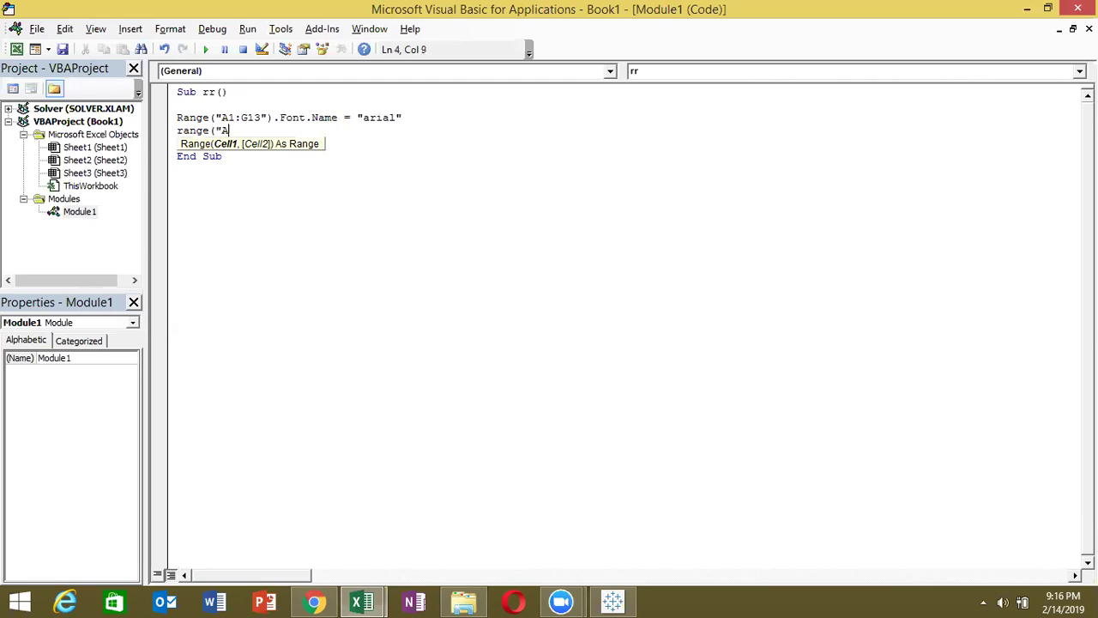
text(1:)
text(G13"))
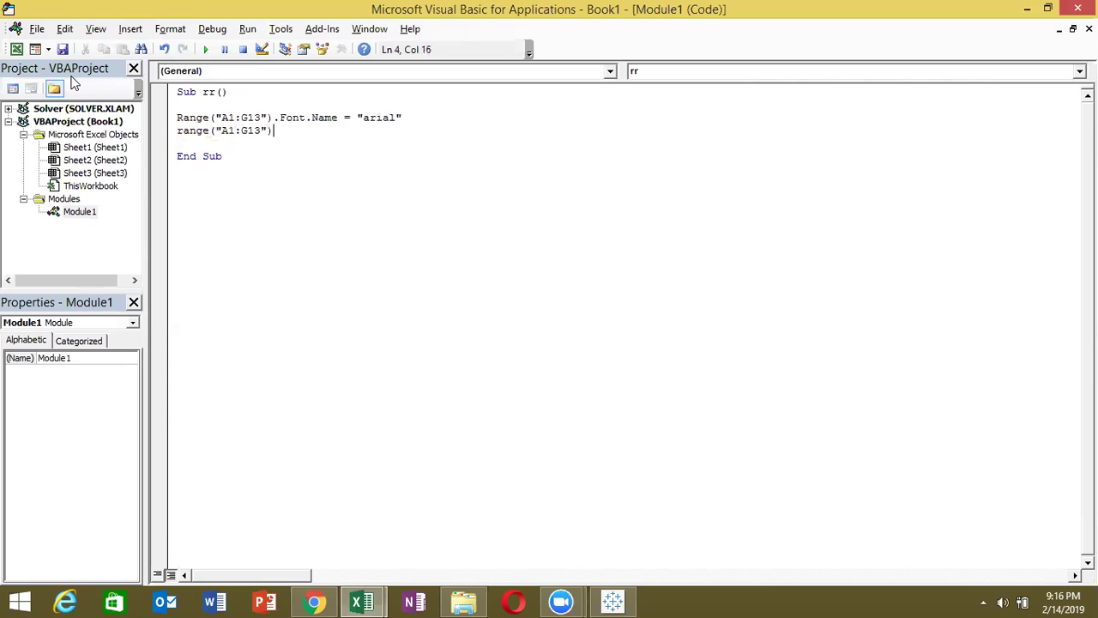
text(.)
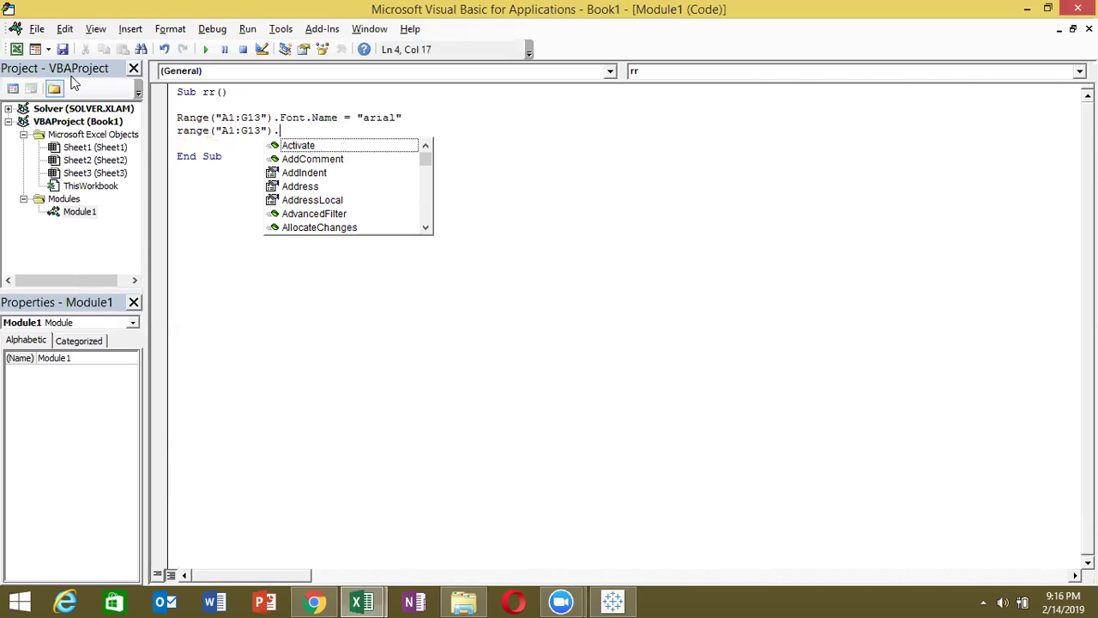
Finish the second line as Range("A1:G13").Font.Size = 18 and begin a third range("A1:G13" line
text(Fo)
key(Tab)
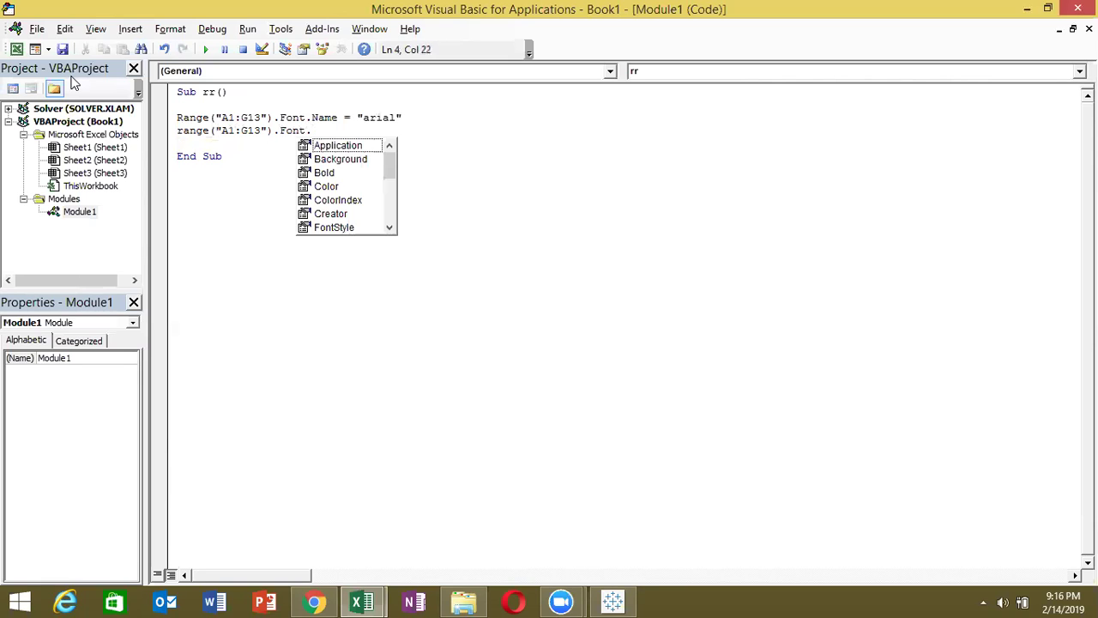
text(si)
key(Tab)
text(= )
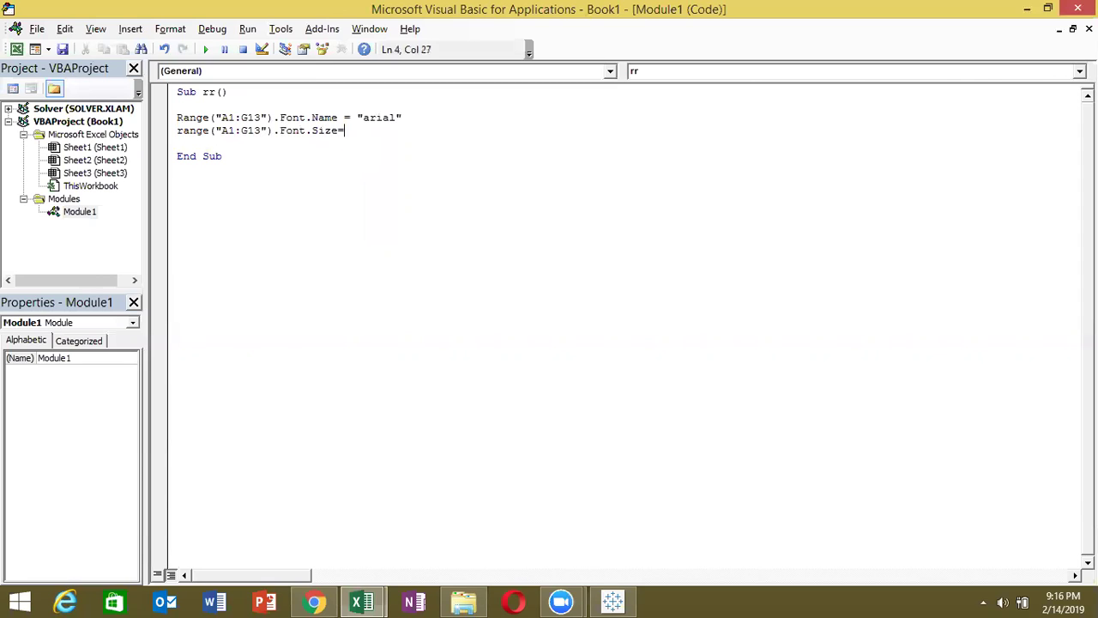
text(18)
key(Return)
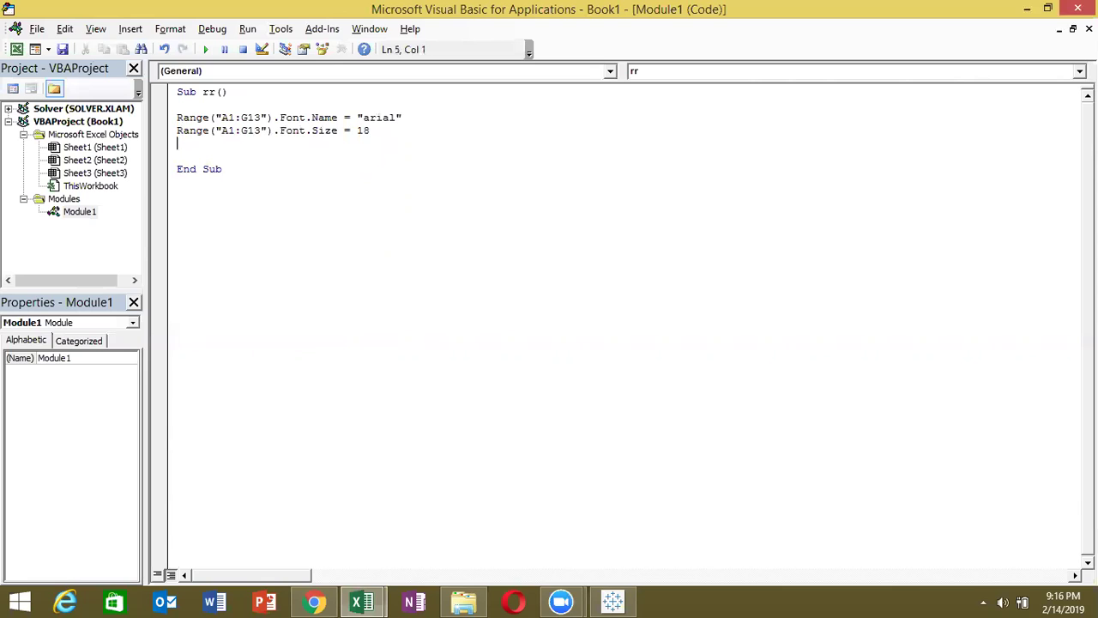
text(range("A1:G1)
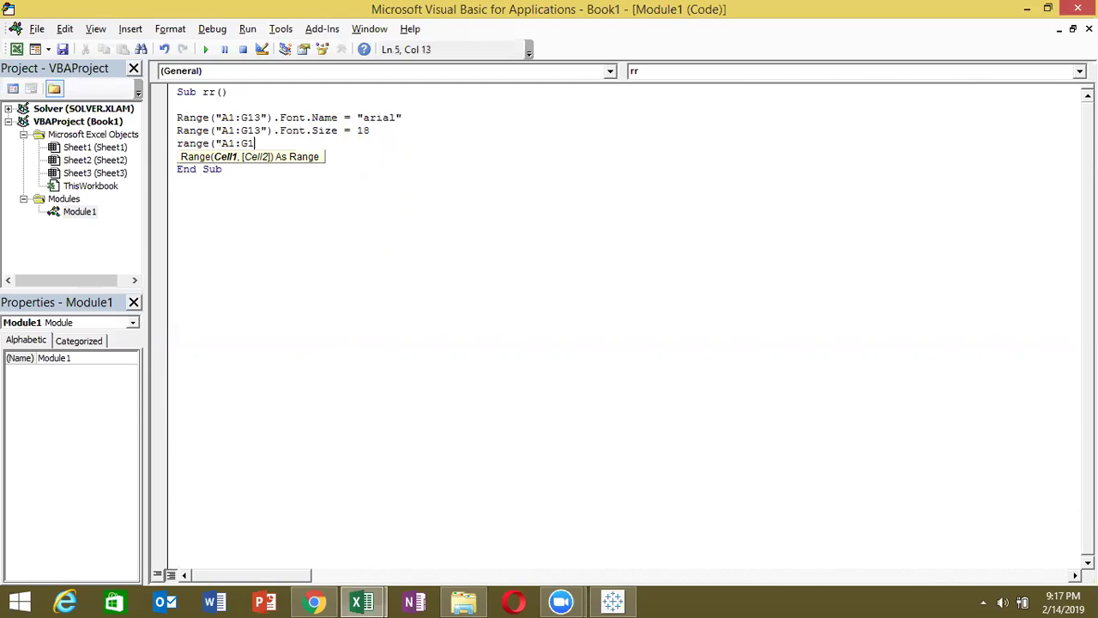
text(3)
Delete the Font.Size = 18 line and the partial range line, then return to the arial font line
mouse_move(262, 144)
mouse_down()
mouse_move(211, 131)
mouse_move(164, 140)
mouse_up()
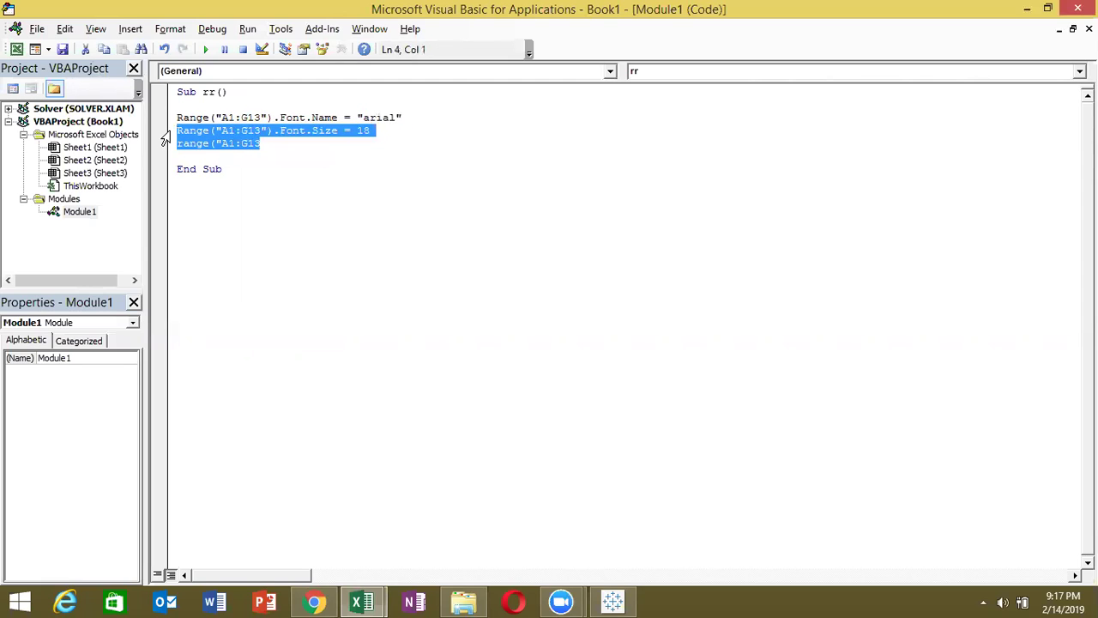
key(Delete)
key(Up)
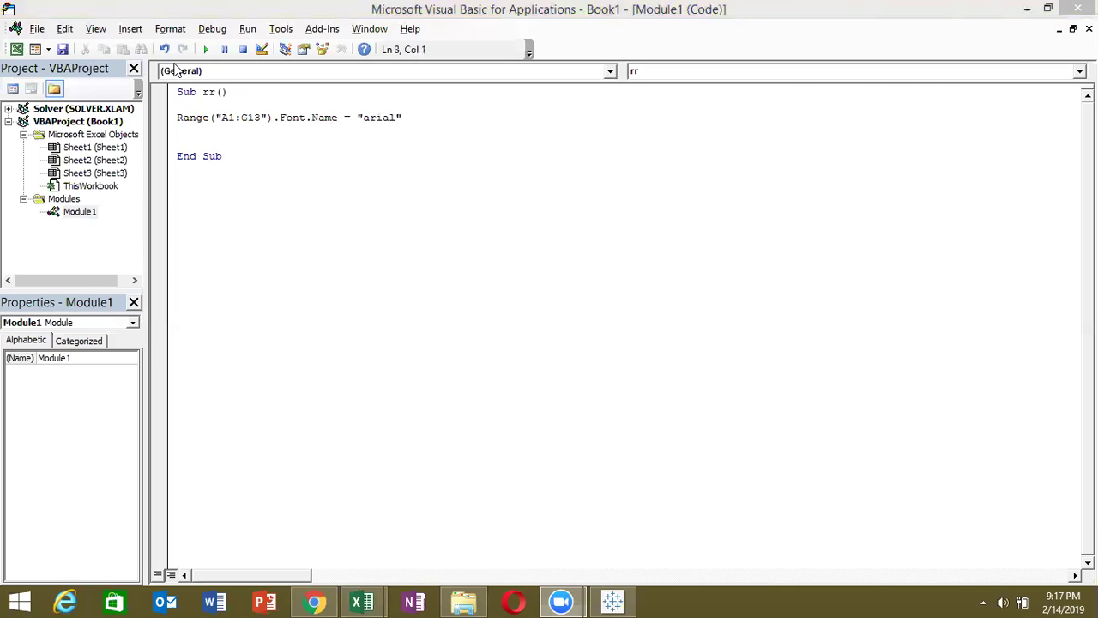
click(474, 155)
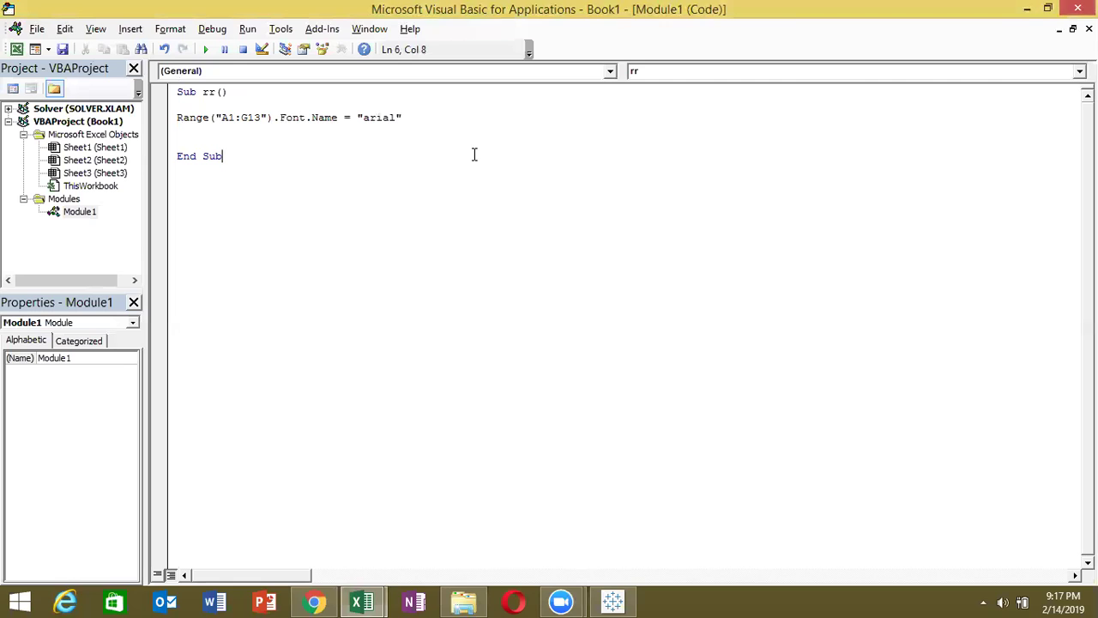
click(175, 117)
Turn the font line into With Range("A1:G13").Font with .Name = "arial" on its own line
text(with)
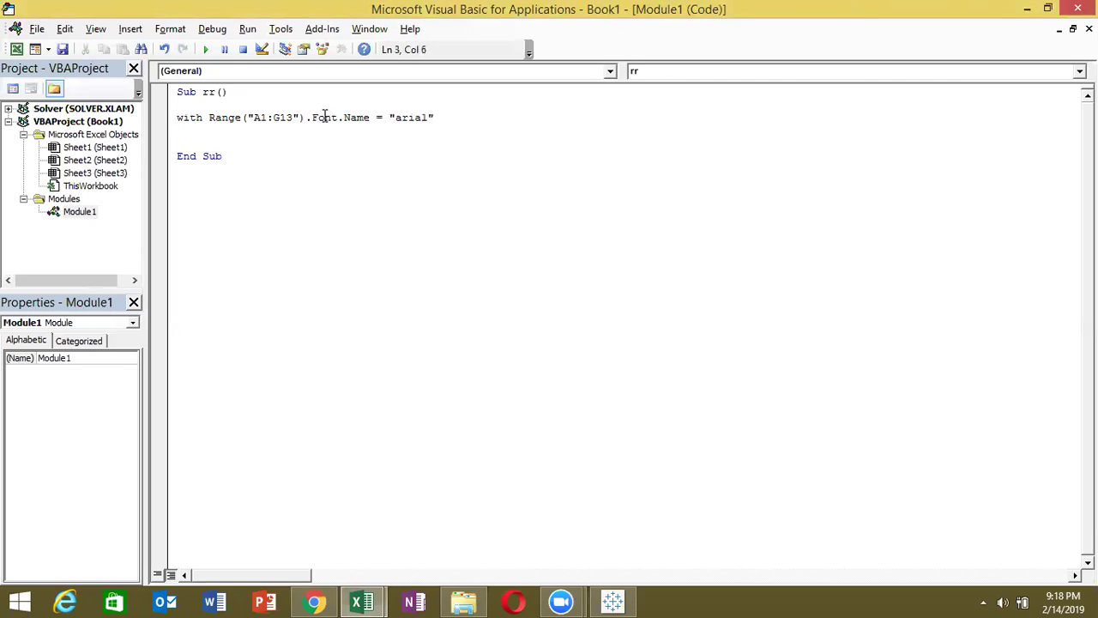
click(338, 116)
key(Return)
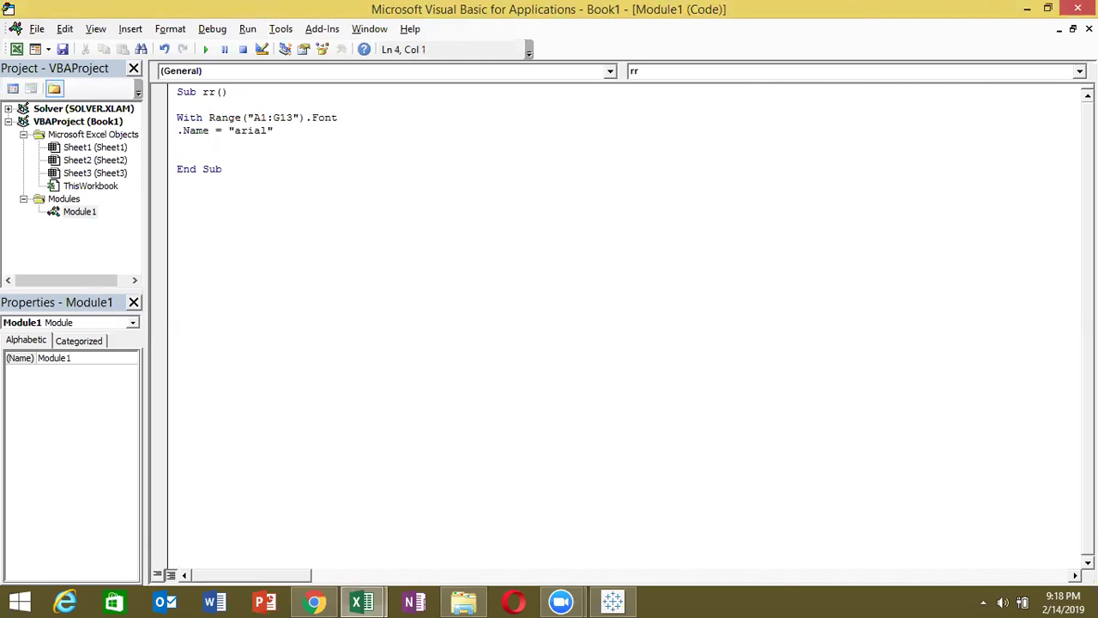
click(337, 144)
Add .Size = 12 and .Color = vbRed lines inside the With block
text(.)
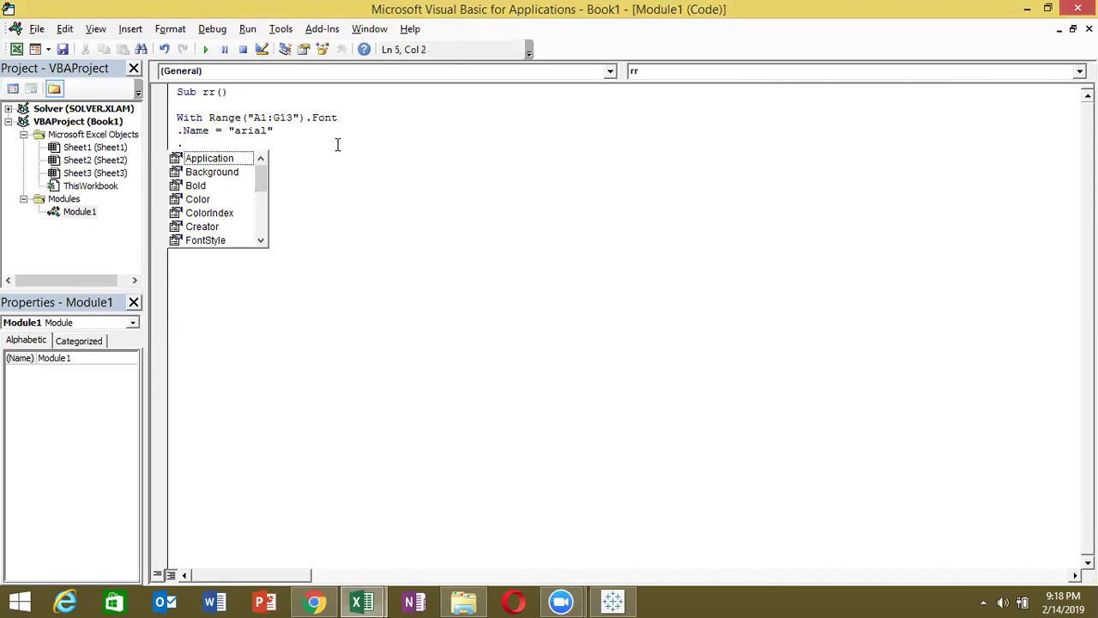
text(size)
click(337, 144)
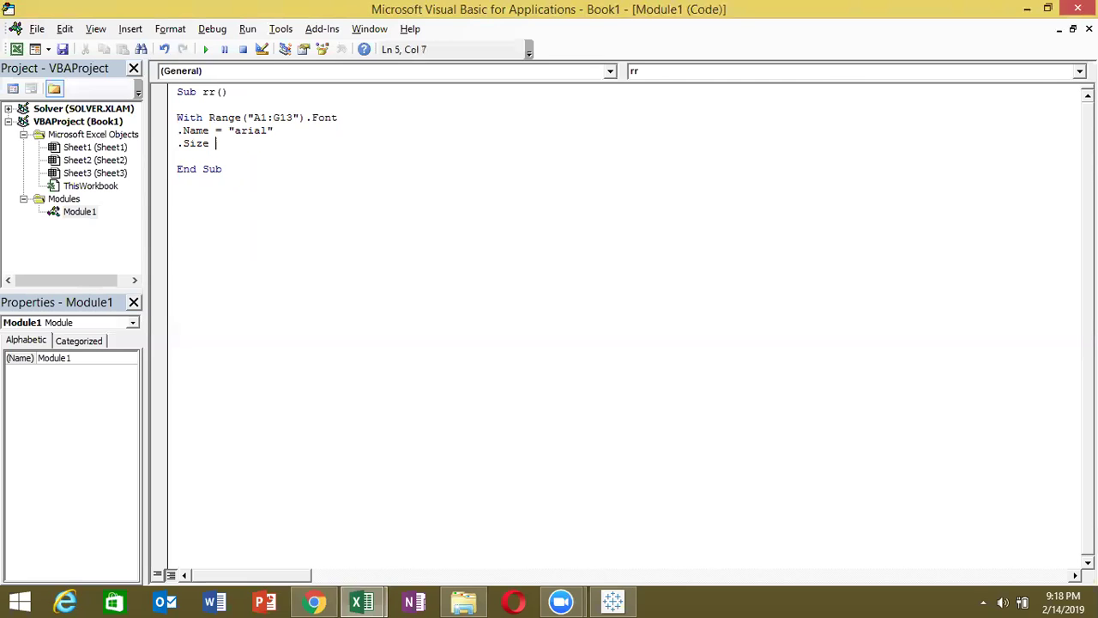
text(= )
text(12)
key(Return)
text(.)
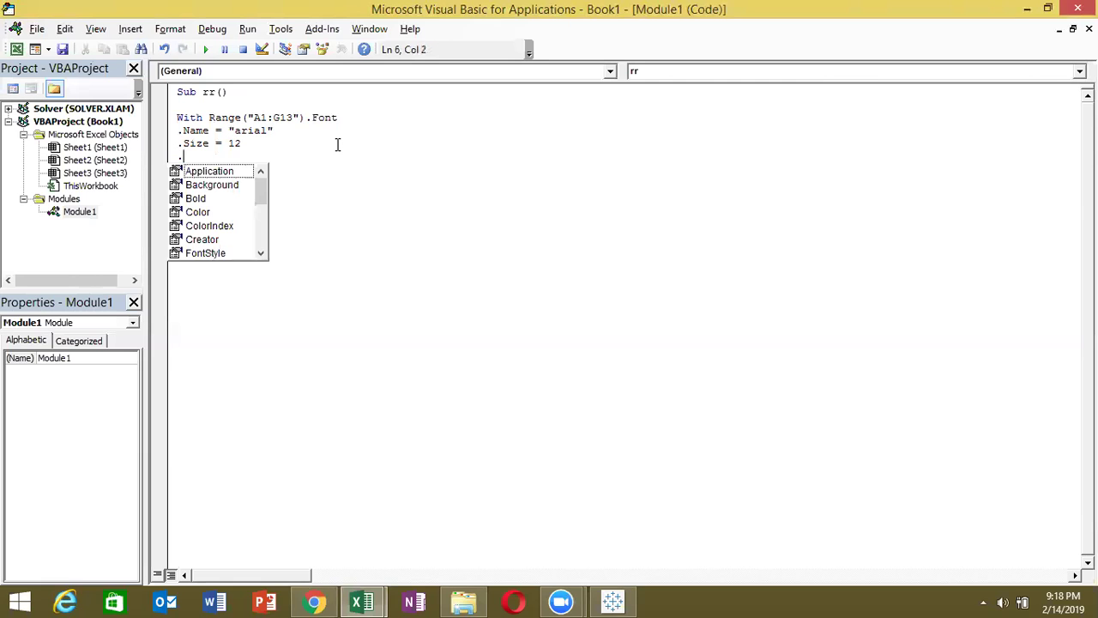
text(col)
key(Tab)
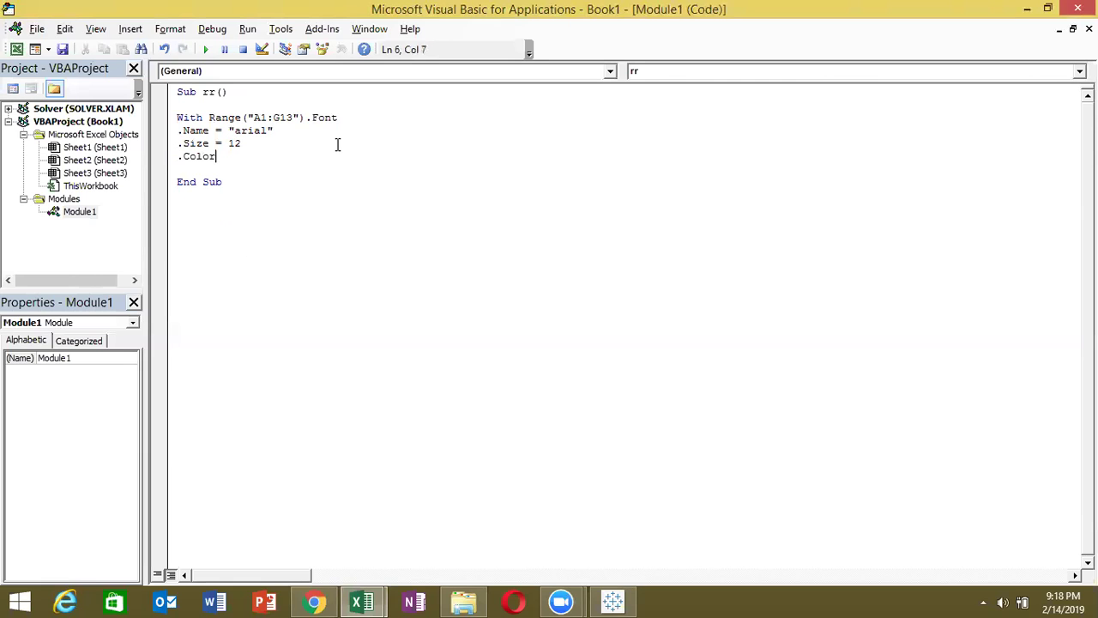
text( =)
text(red)
key(BackSpace)
key(BackSpace)
key(BackSpace)
text(vbred)
key(Return)
Add a .Bold = True line to the With block
text(.)
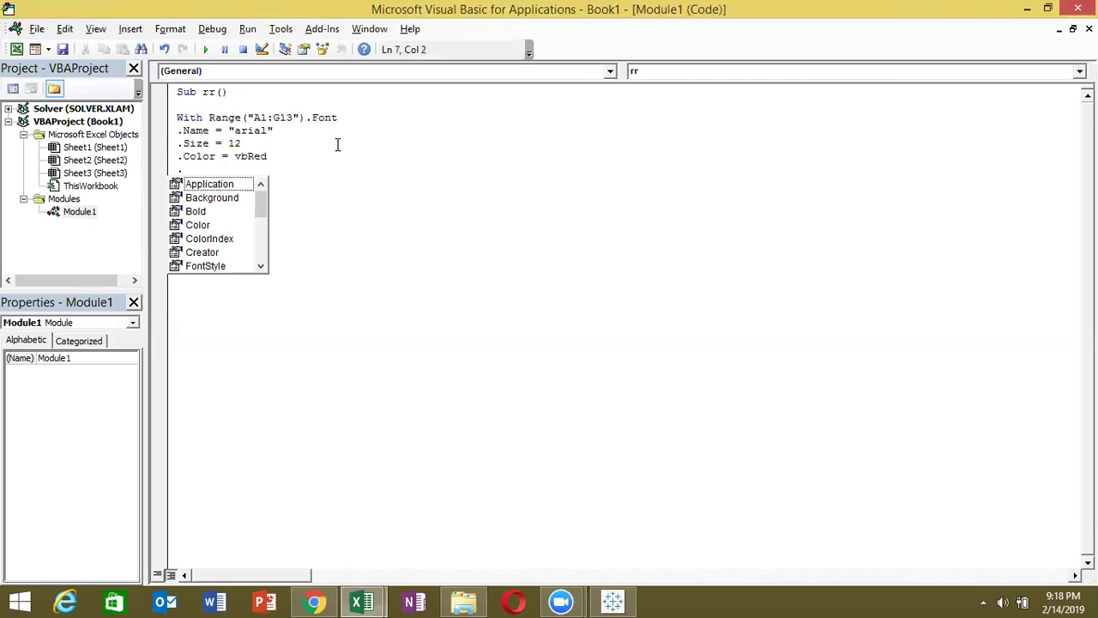
text(bo)
key(Tab)
text(= true)
key(Return)
key(alt+Tab)
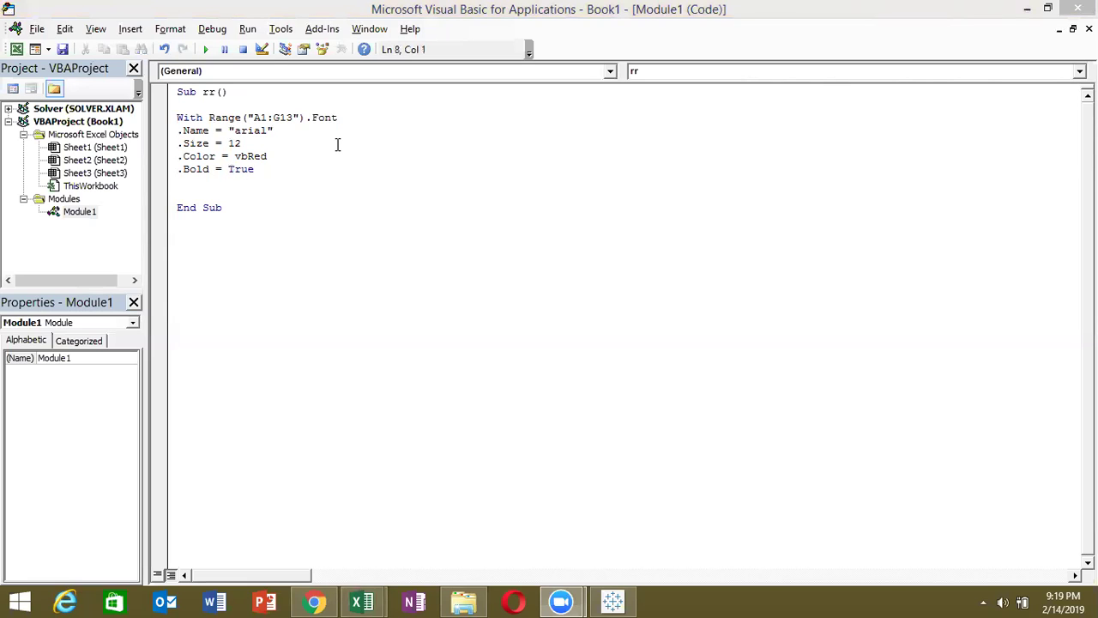
Add a .Italic = True line below .Bold = True
click(337, 144)
key(Down)
key(Down)
key(Down)
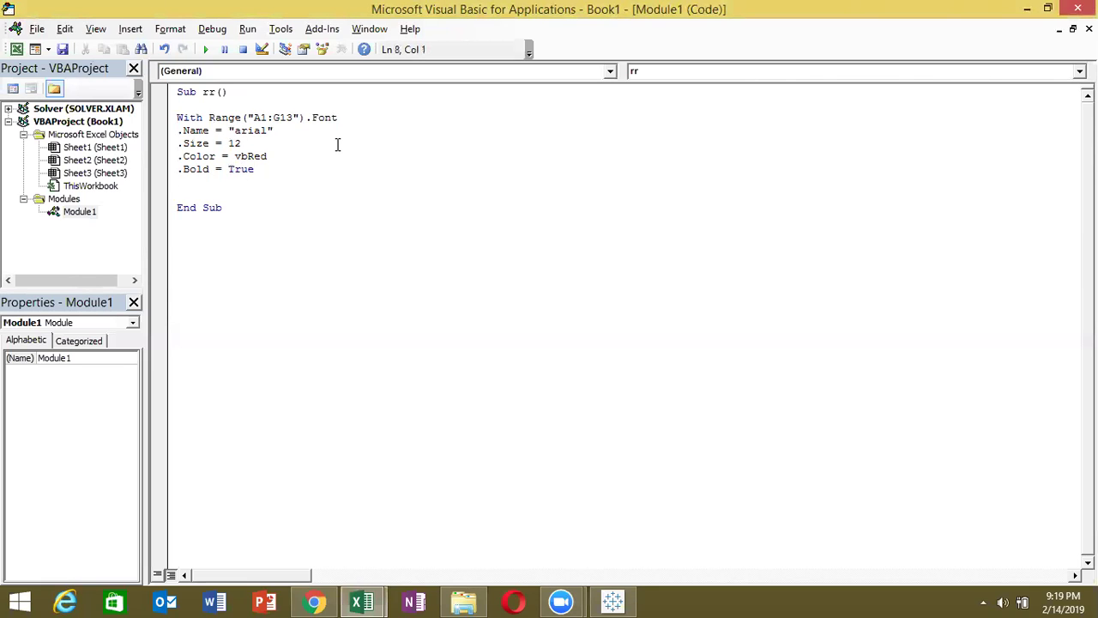
text(.I)
key(Tab)
text(=true)
key(Return)
Add .Underline = True and close the block with End With
text(.)
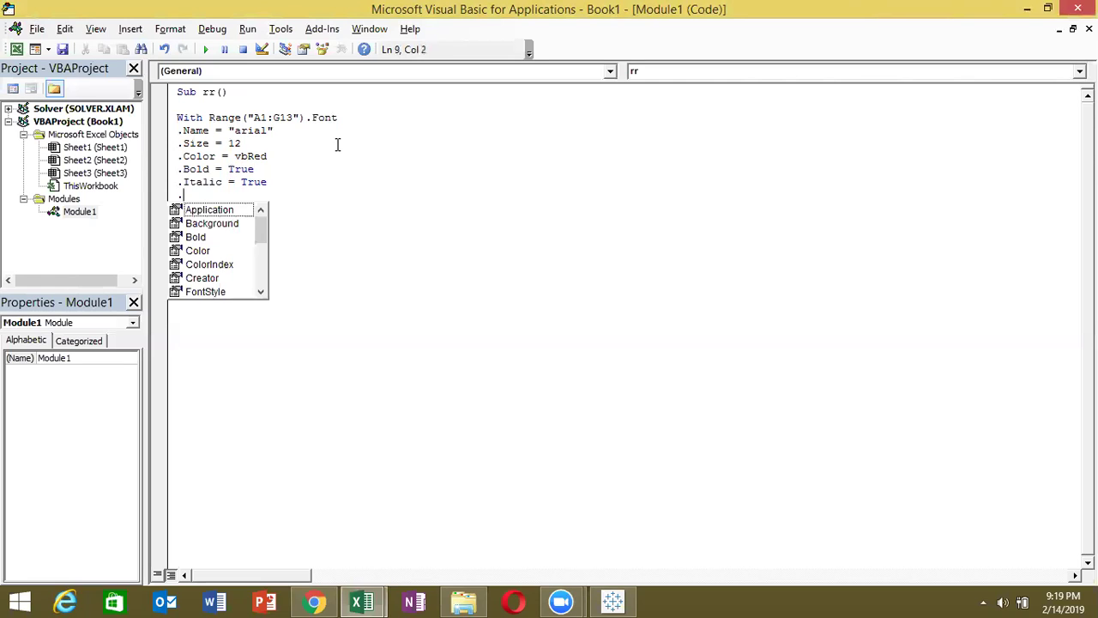
text(U)
key(Tab)
text(=true)
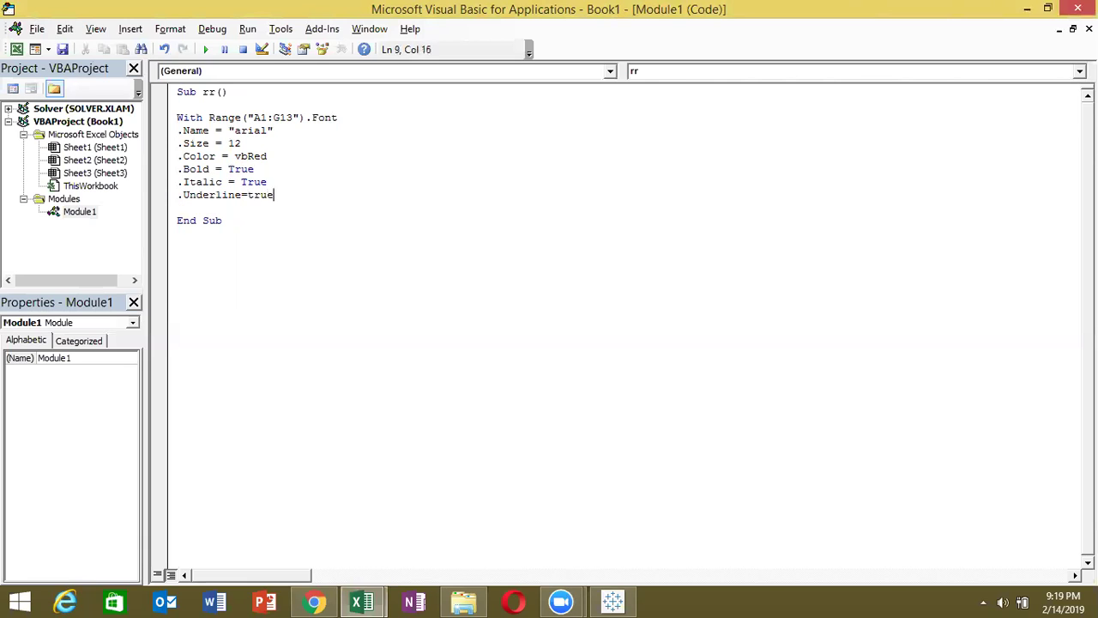
key(Return)
text(end with)
key(Return)
key(Return)
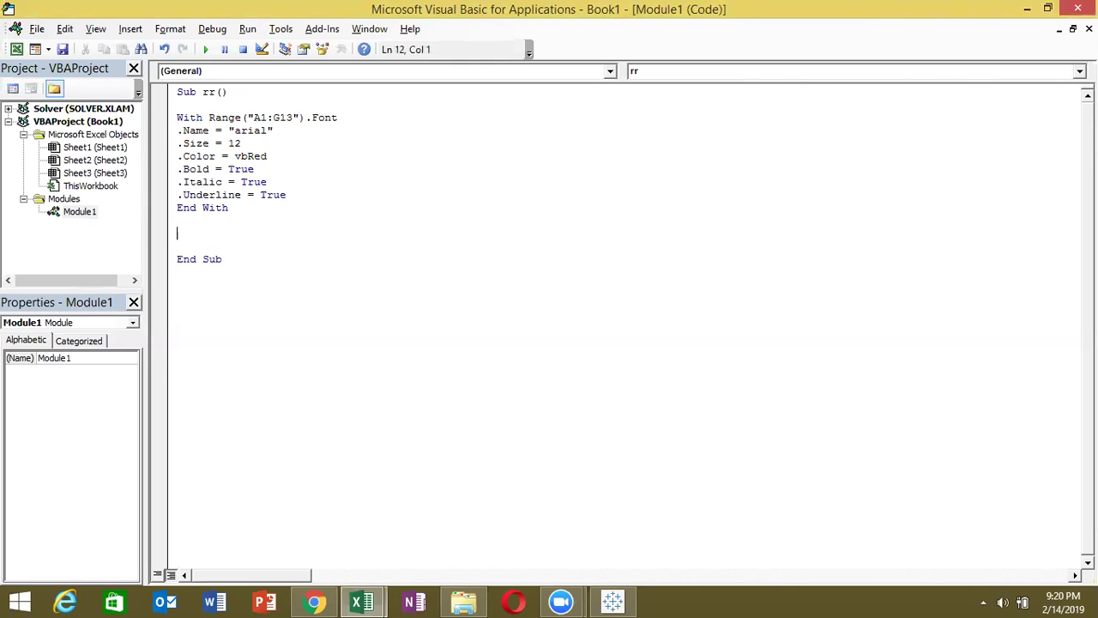
Add the line Range("A1:G1").Interior.Color = vbRed to macro rr
key(Return)
text(range()
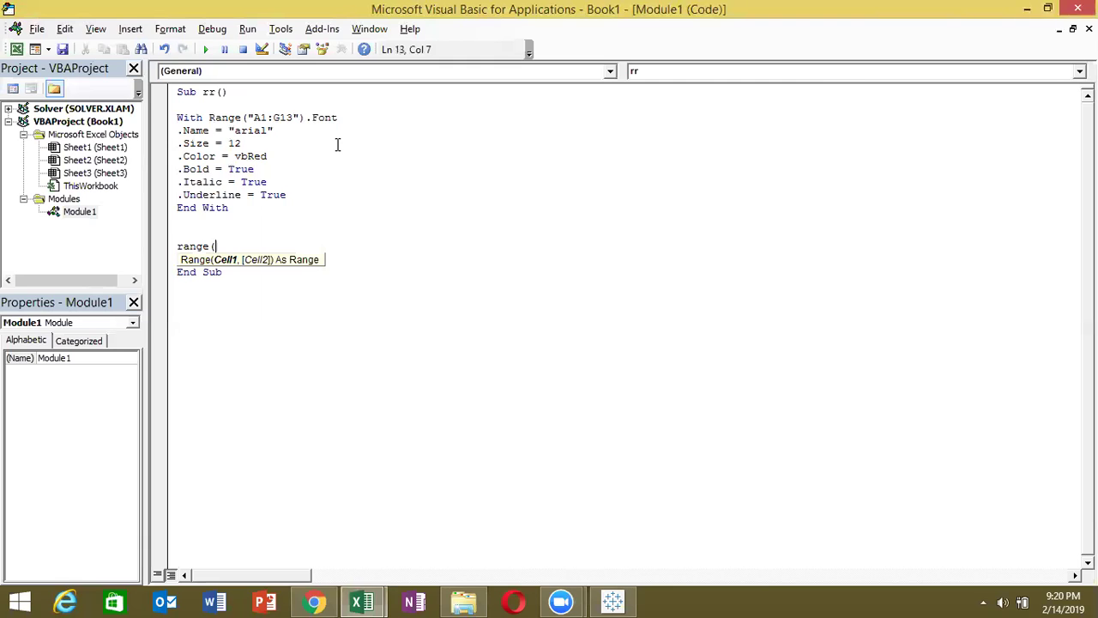
text("A1:G1"))
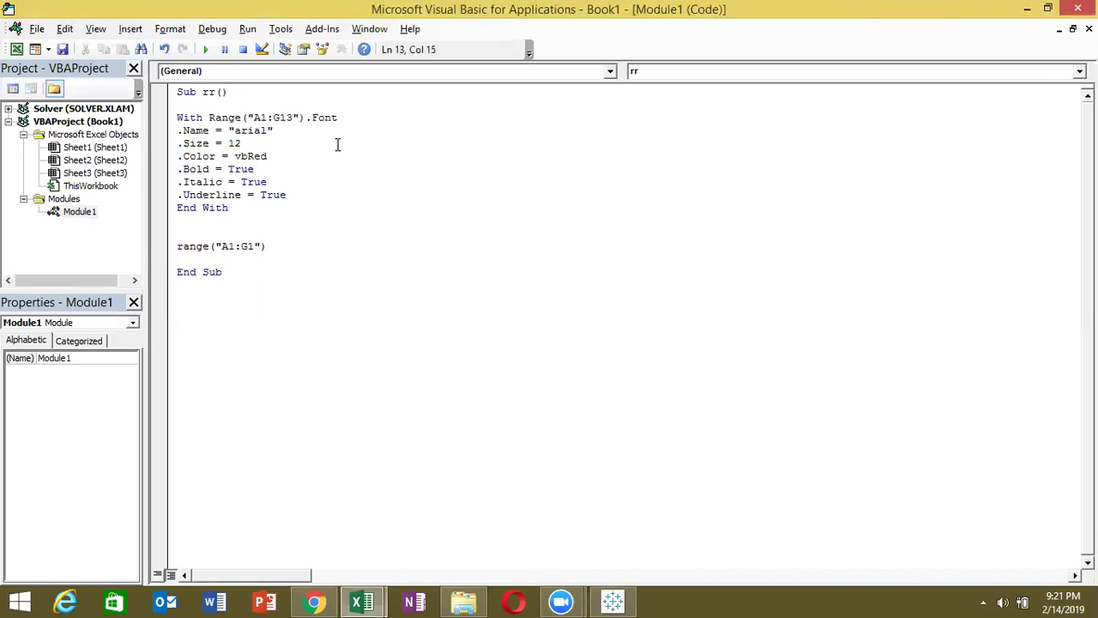
text(.in)
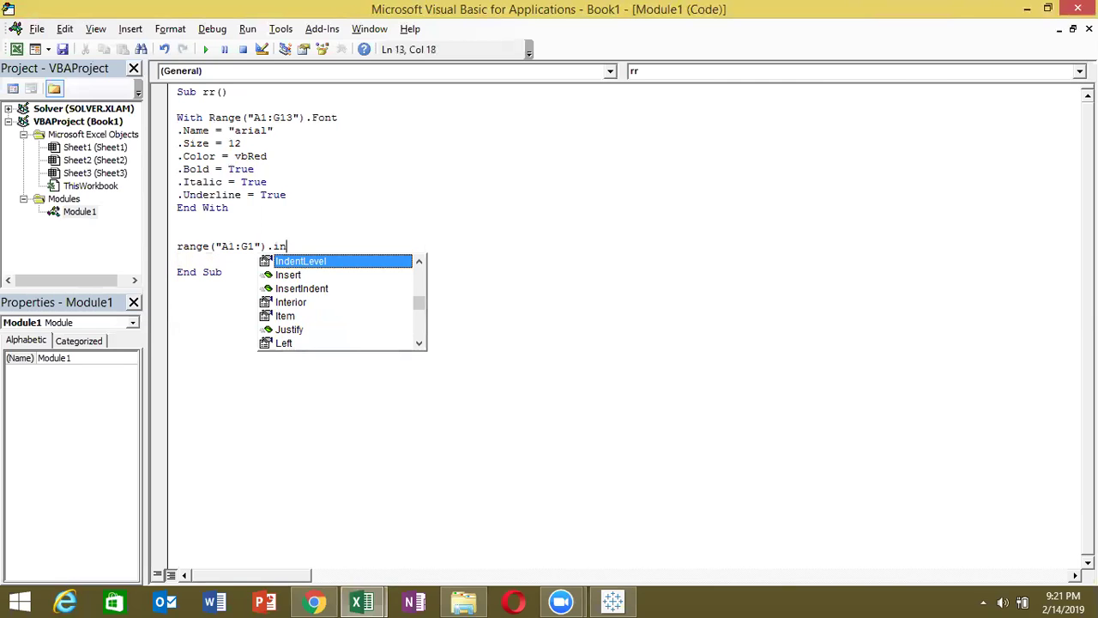
key(Down)
key(Down)
key(Down)
key(Tab)
text(.co)
key(Tab)
text(=vbred)
key(Return)
Duplicate the fill line with its colour changed to RGB(123, 52, 147), then return to Excel
click(177, 246)
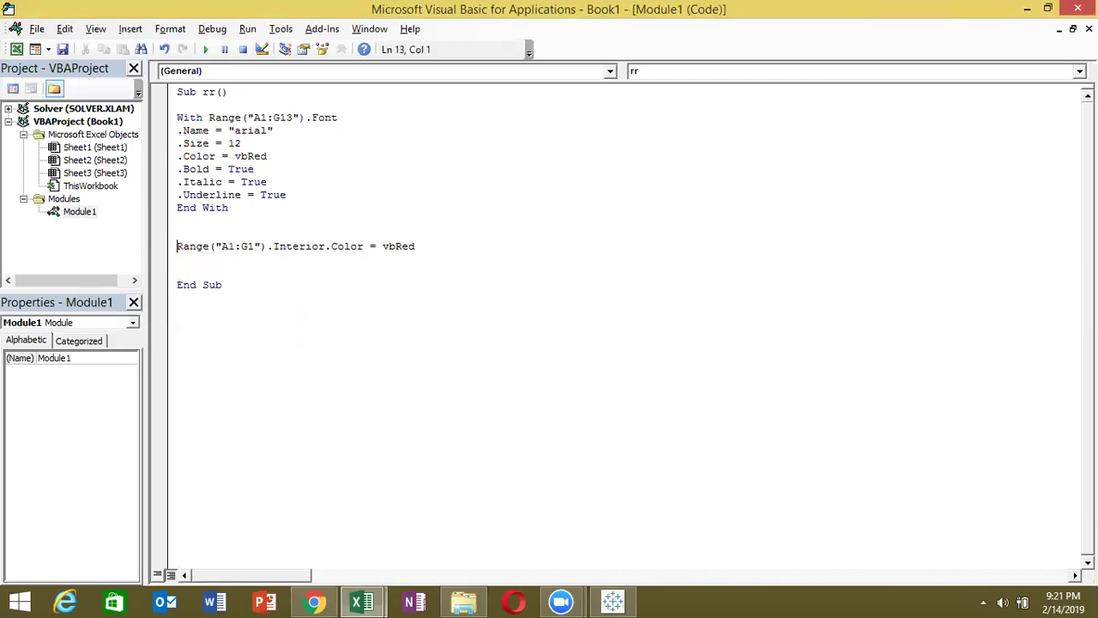
key(shift+End)
key(ctrl+c)
key(Down)
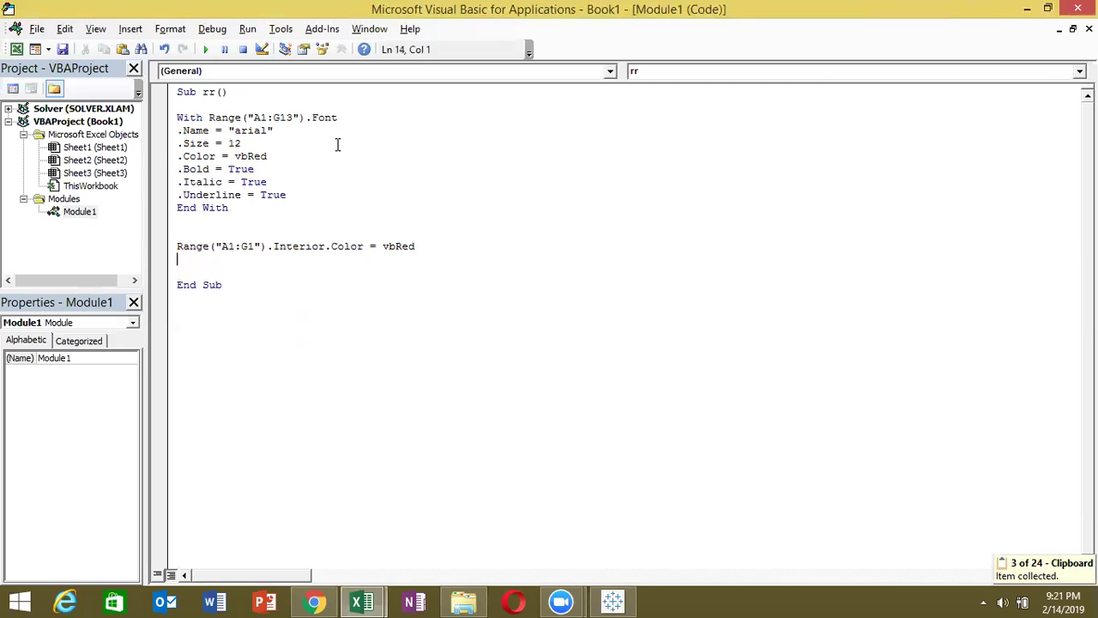
key(ctrl+v)
key(BackSpace)
key(BackSpace)
key(BackSpace)
key(BackSpace)
key(BackSpace)
key(BackSpace)
text(r)
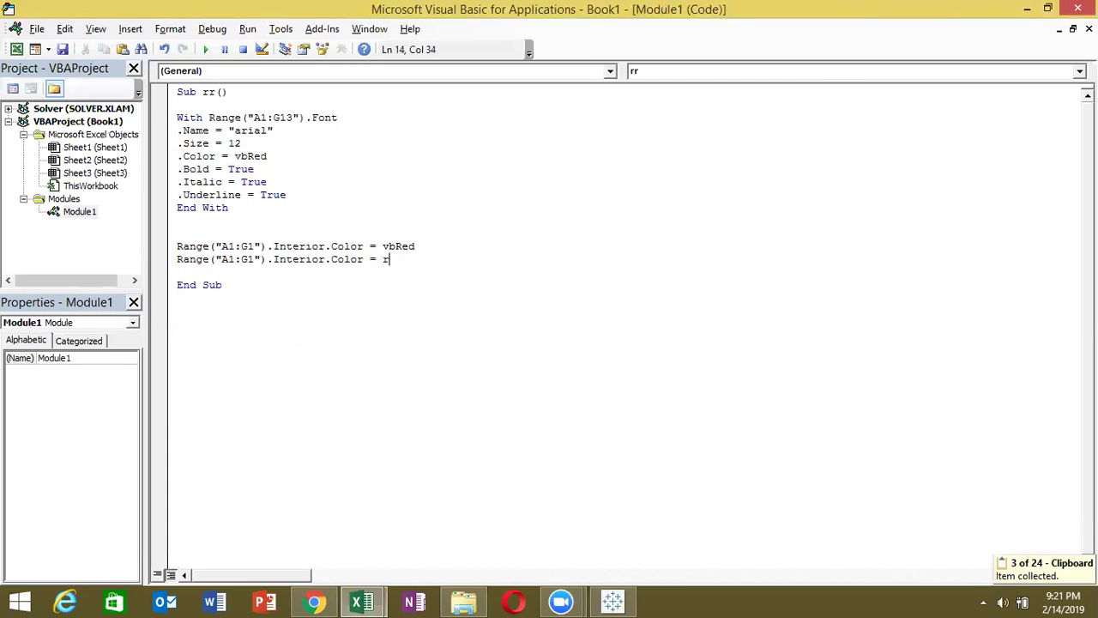
text(gb(123,852,147)
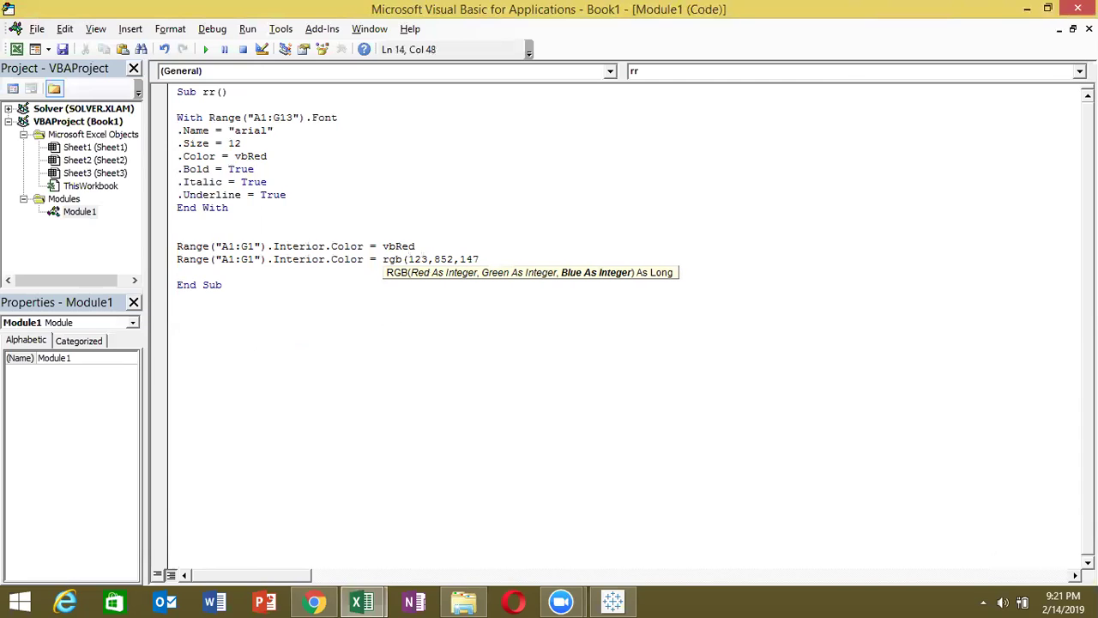
double_click(448, 259)
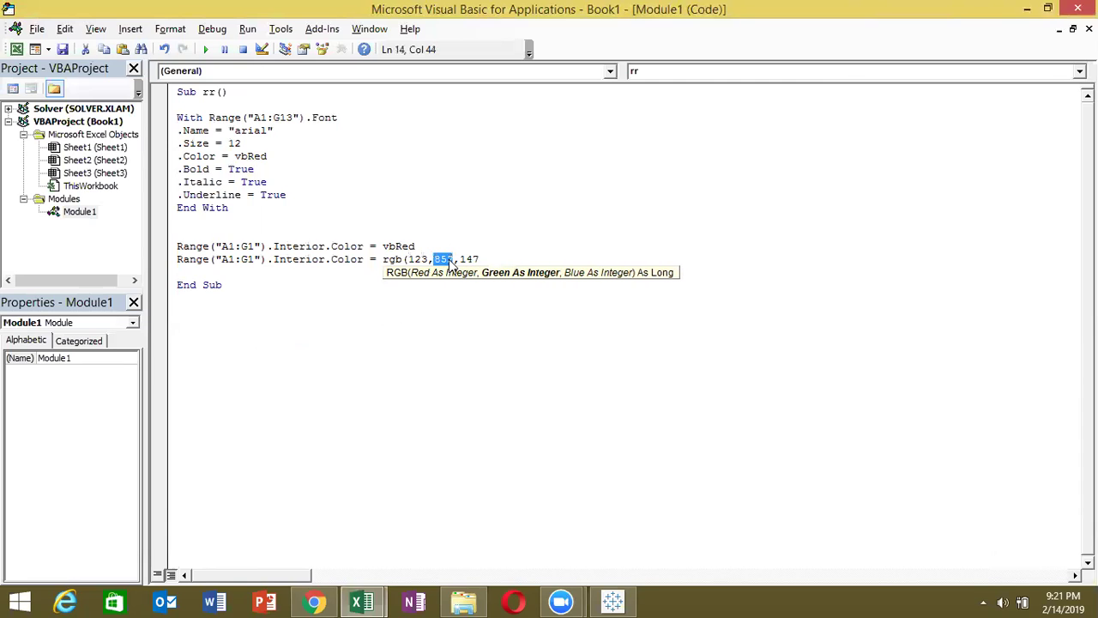
text(52)
click(488, 259)
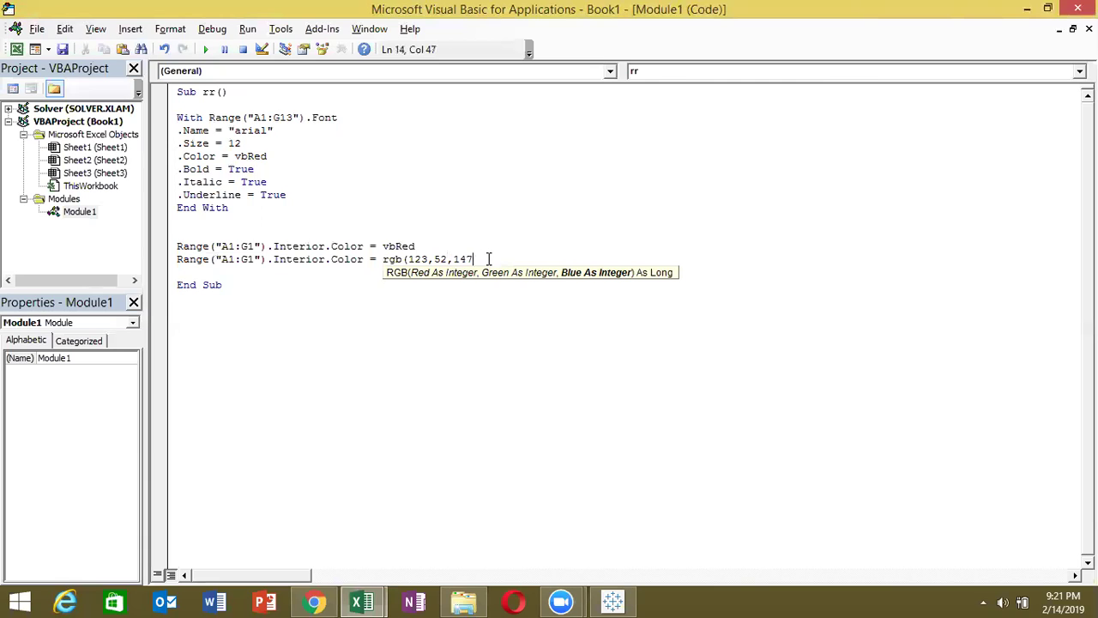
key(Return)
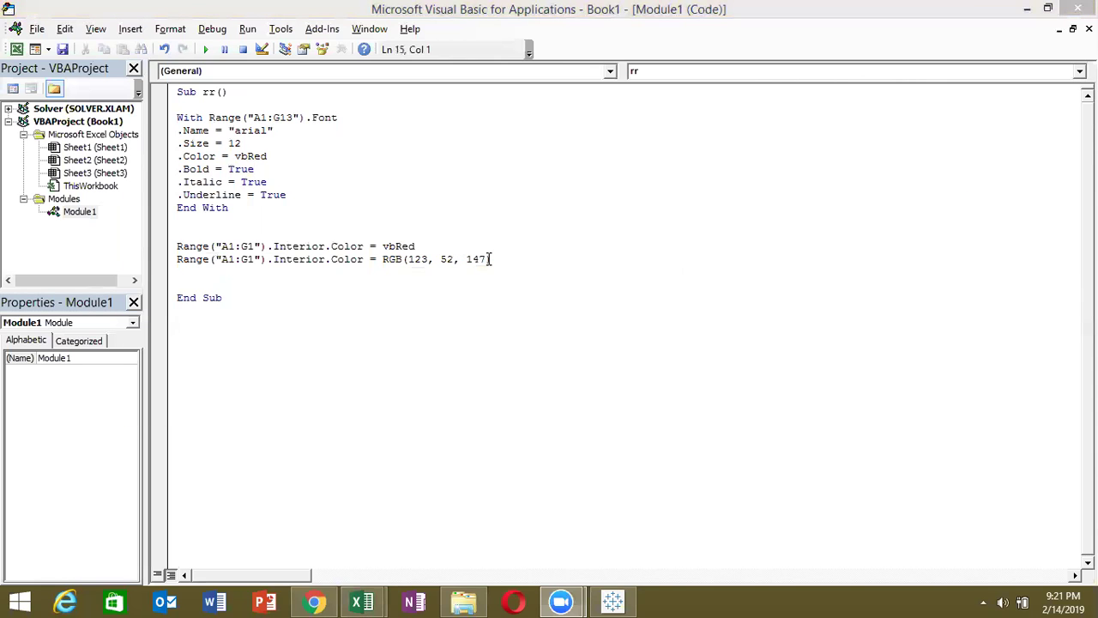
key(alt+Tab)
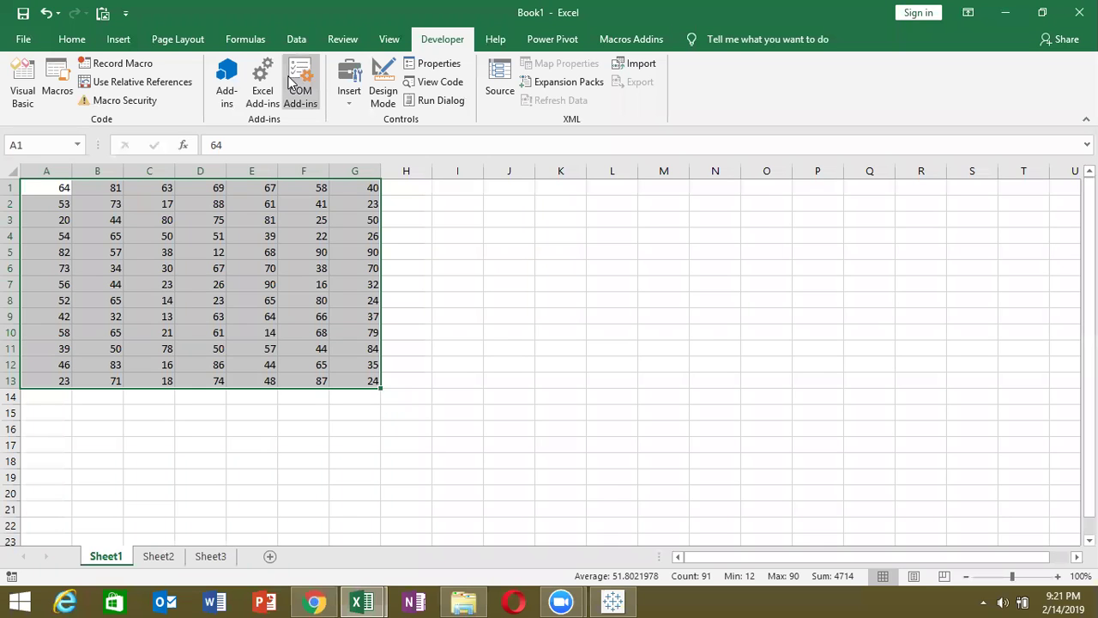
Look up a custom pink's RGB values (218, 90, 232) in the Colors dialog, then close it unapplied
click(73, 41)
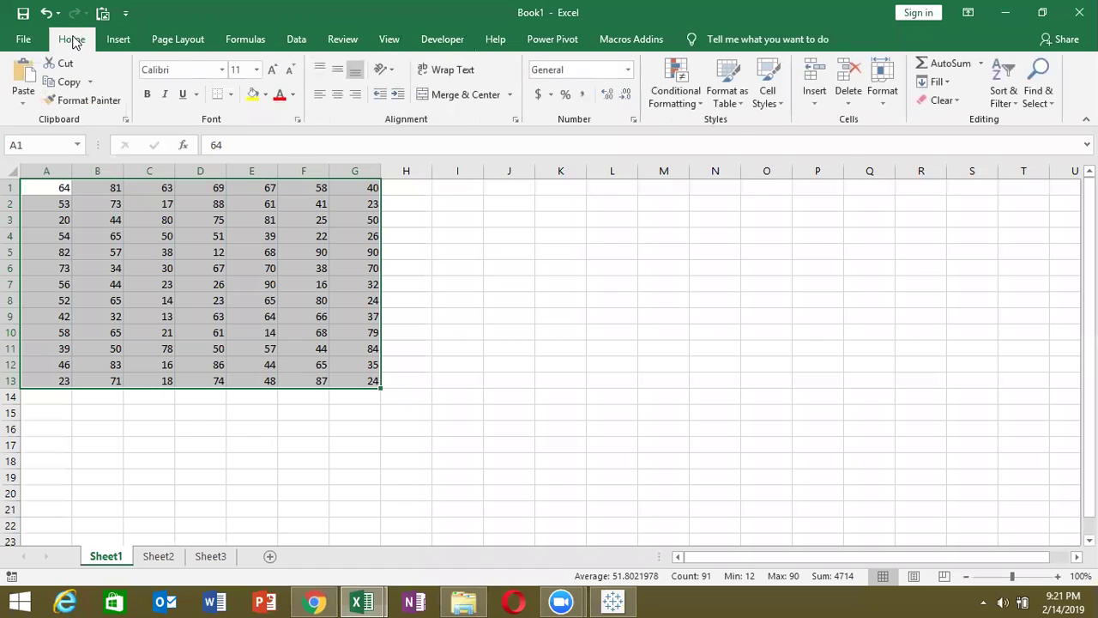
click(265, 95)
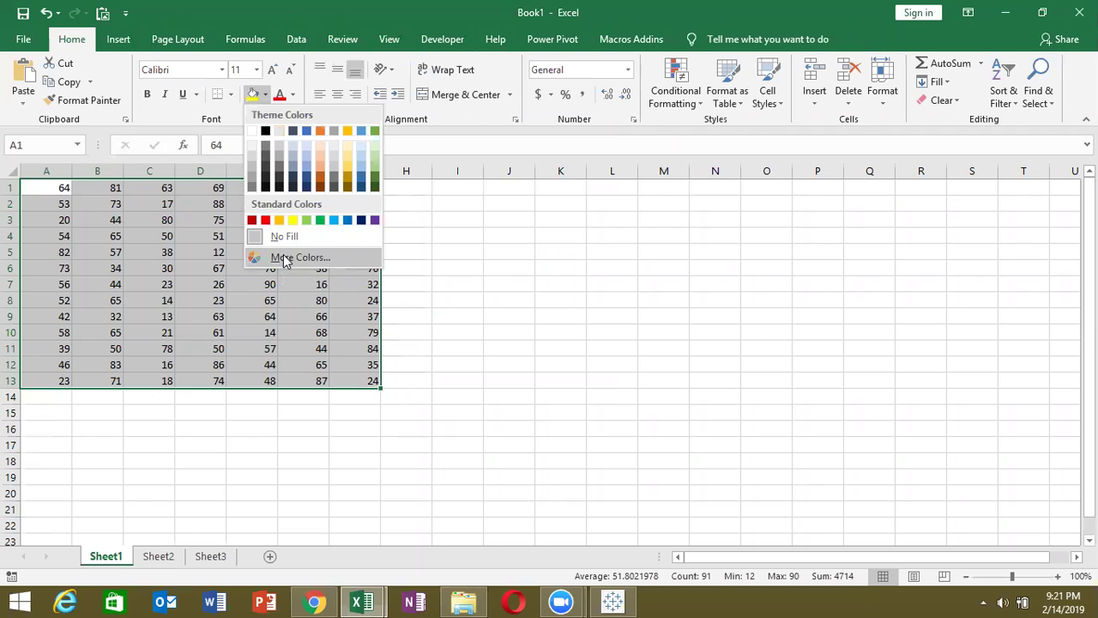
click(283, 257)
click(626, 152)
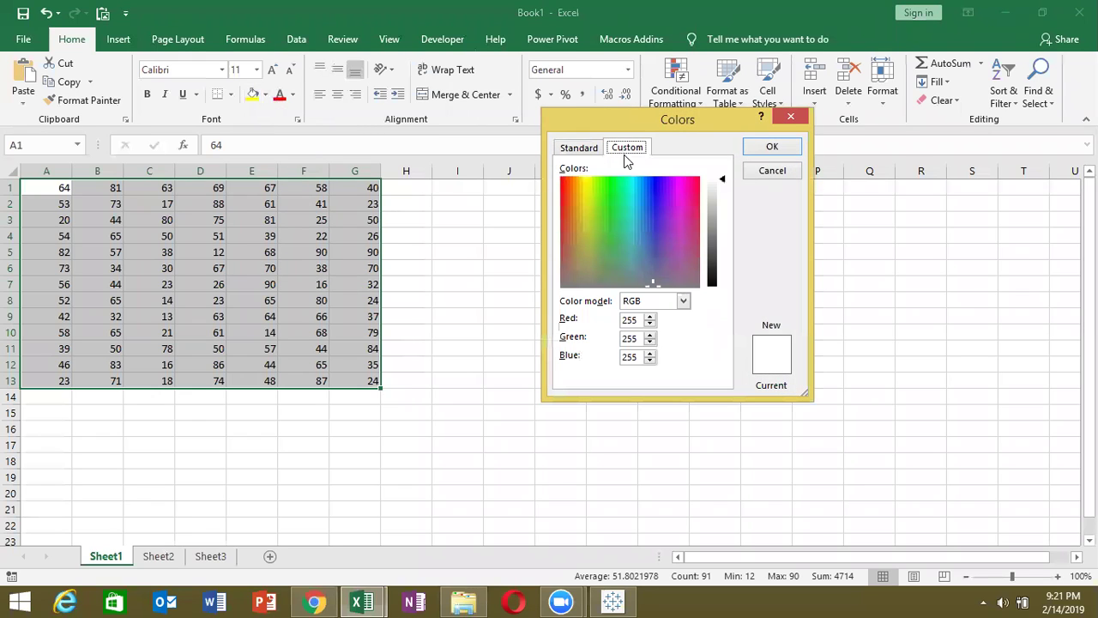
click(673, 203)
drag(721, 179, 724, 219)
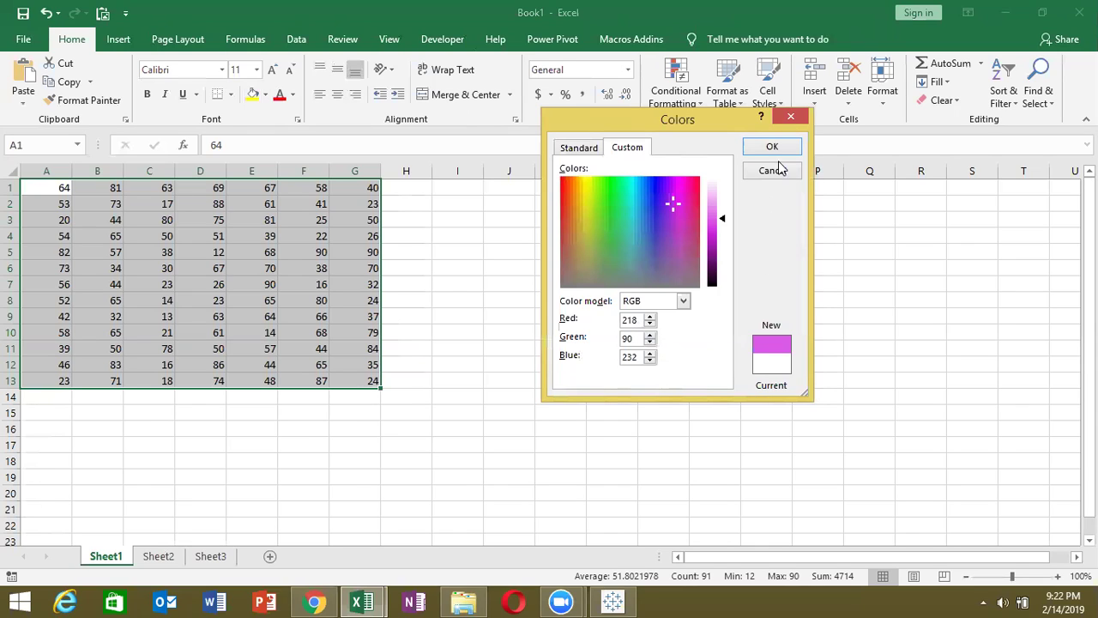
click(793, 117)
key(alt+Tab)
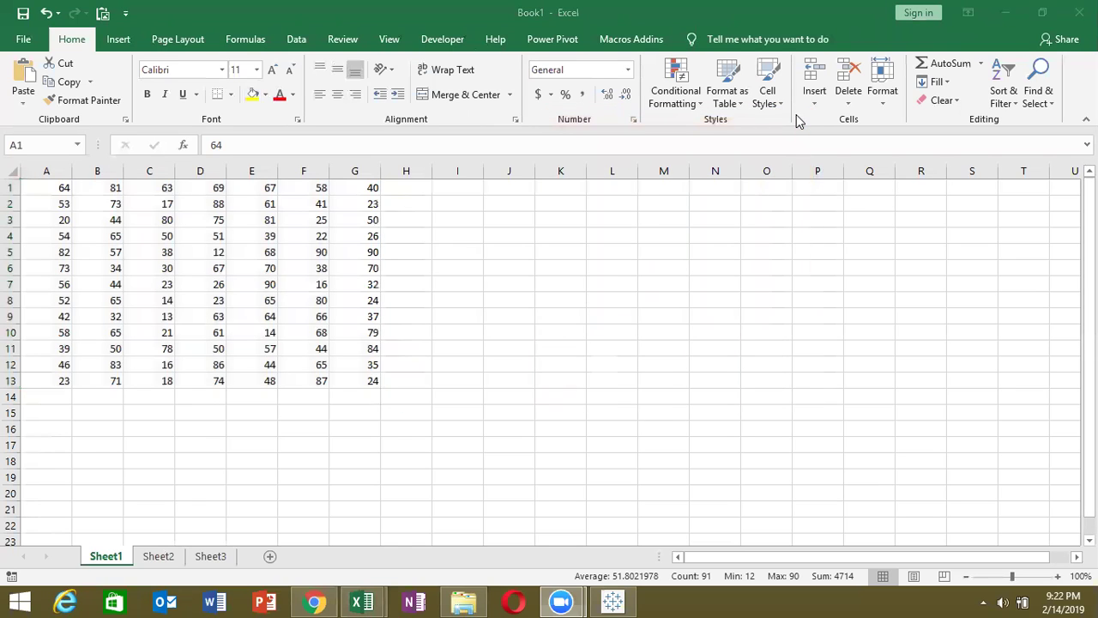
Add the line Range("A1:G1").Interior.ColorIndex = 52 to the macro
text(range)
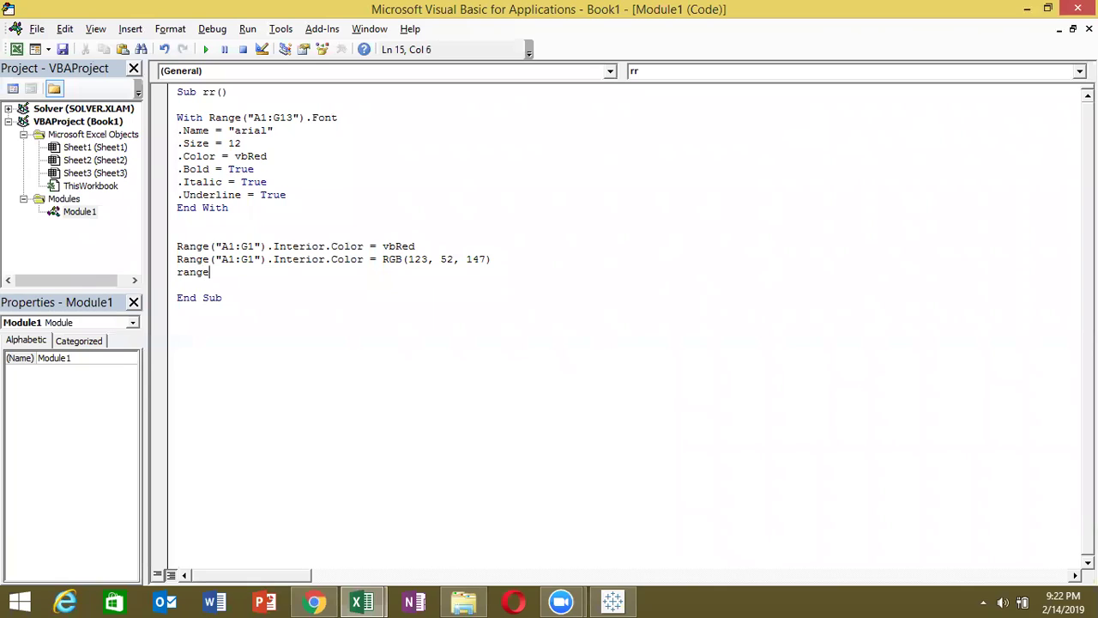
text(("A1:G1")
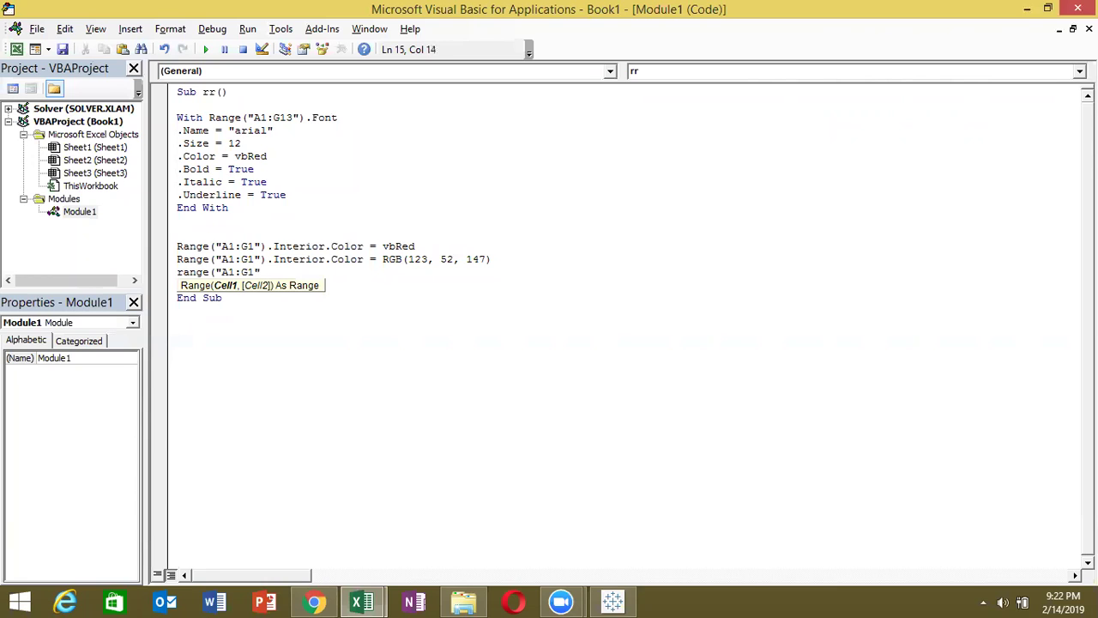
text())
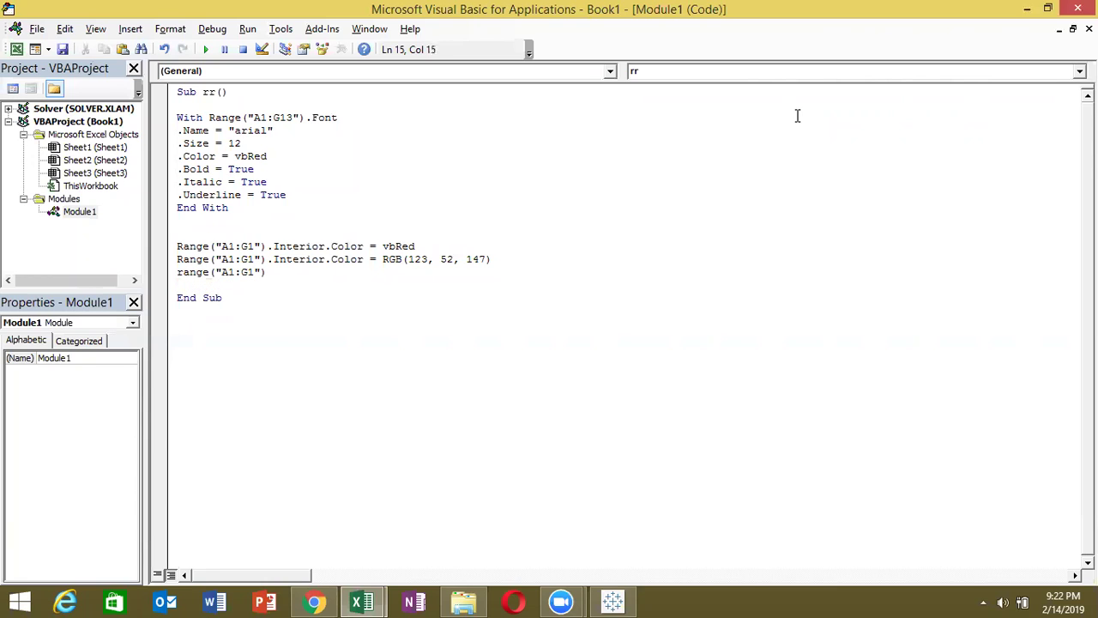
text(.in)
key(Tab)
key(BackSpace)
key(BackSpace)
key(BackSpace)
key(BackSpace)
key(BackSpace)
key(BackSpace)
key(BackSpace)
key(BackSpace)
key(BackSpace)
text(.in)
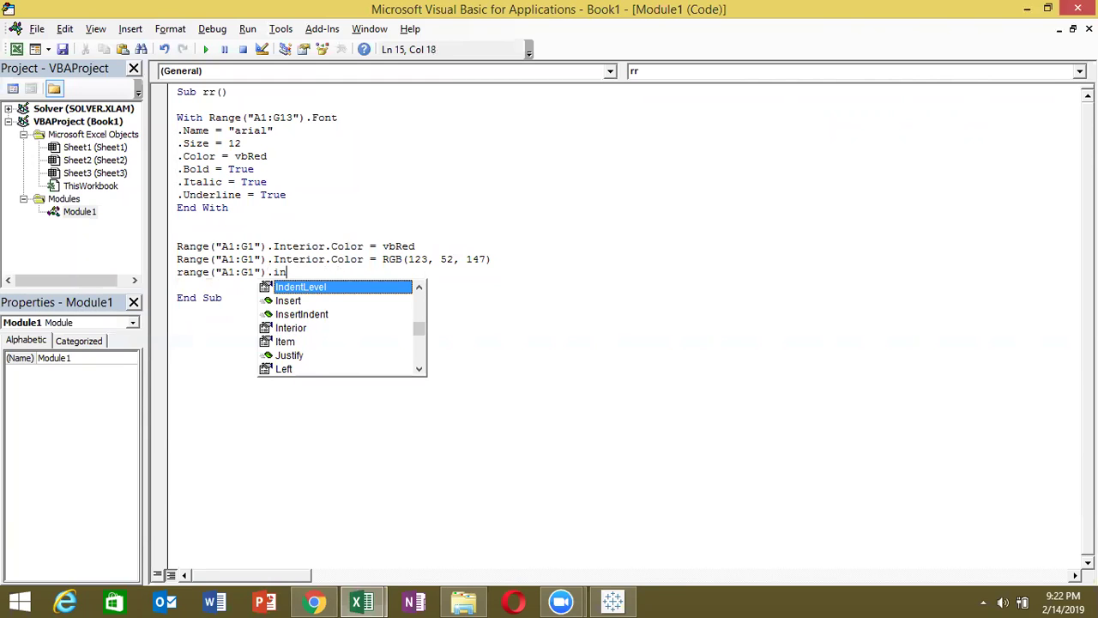
key(Down)
key(Down)
key(Down)
key(Tab)
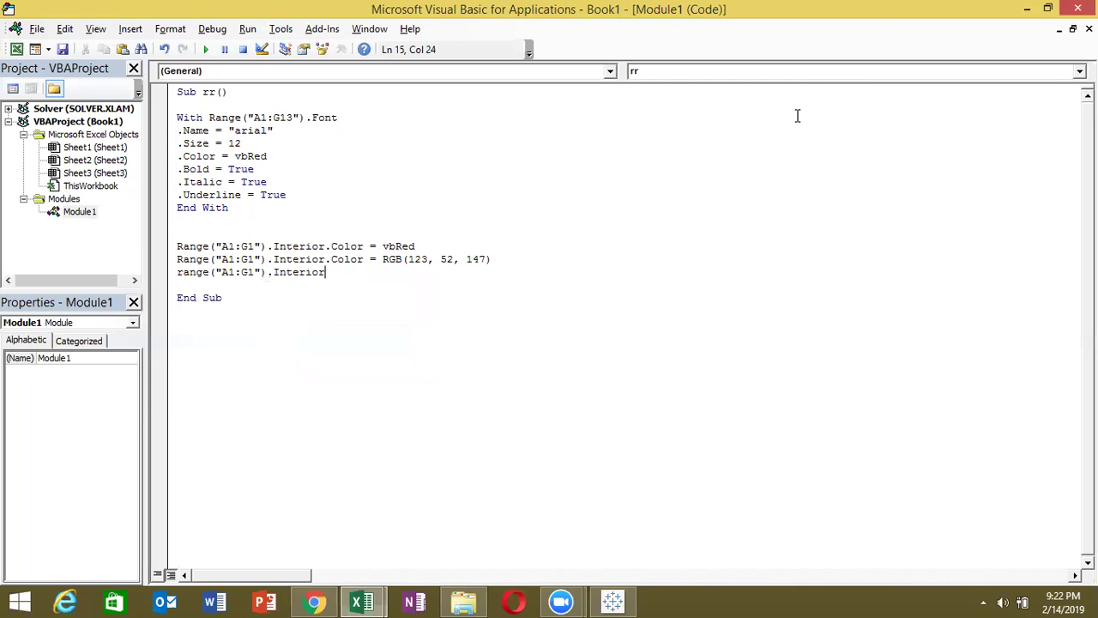
text(.co)
key(Down)
key(Tab)
text(= )
text(52)
key(Return)
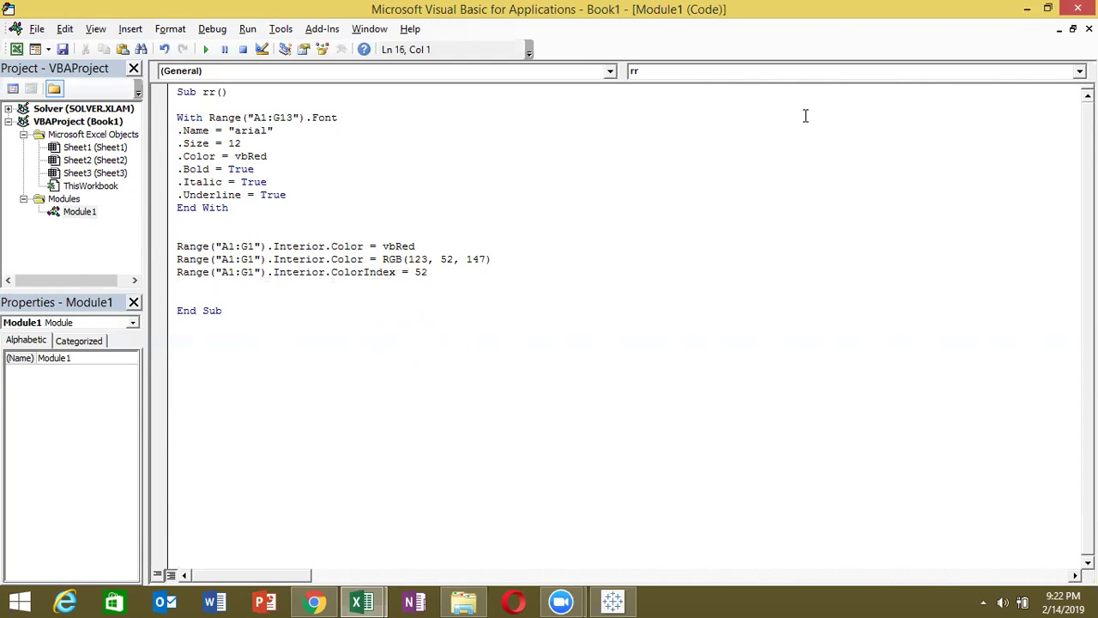
Copy the word ColorIndex and bring up the Excel VBA documentation
drag(331, 272, 398, 272)
key(ctrl+c)
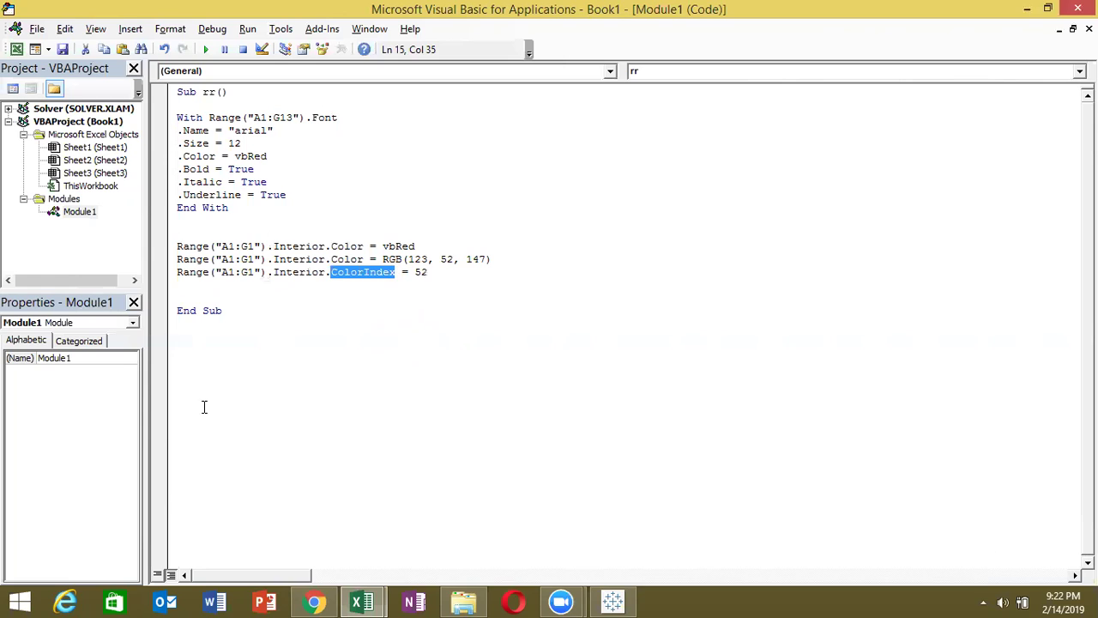
key(F1)
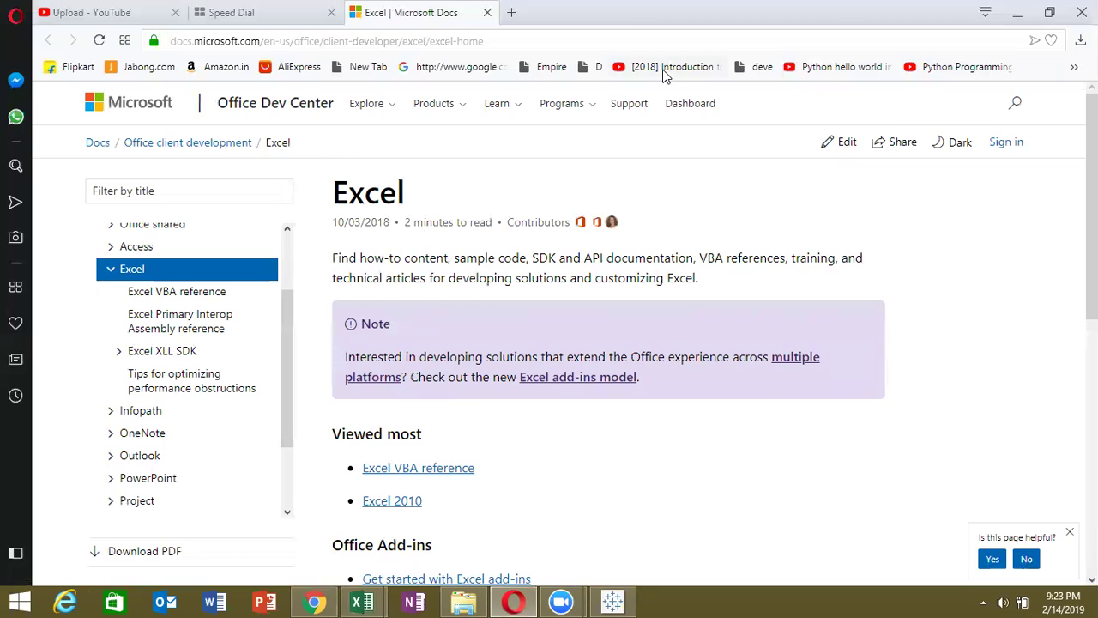
Search Microsoft Docs for ColorIndex and read the property's colour-index table, then return to the editor
click(1016, 106)
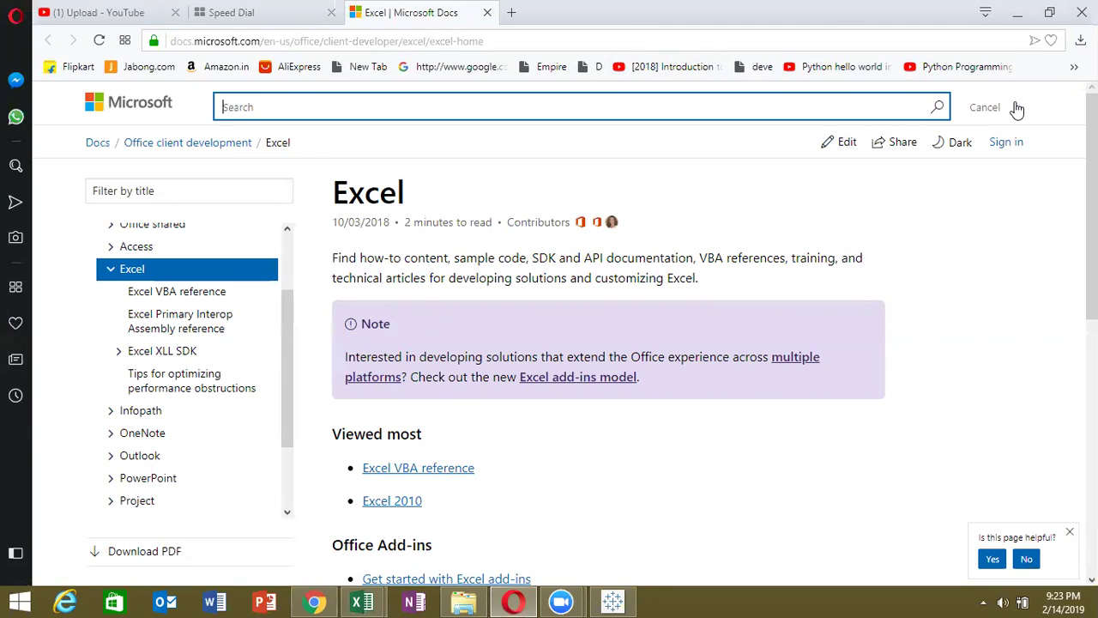
text(ColorIndex)
key(Return)
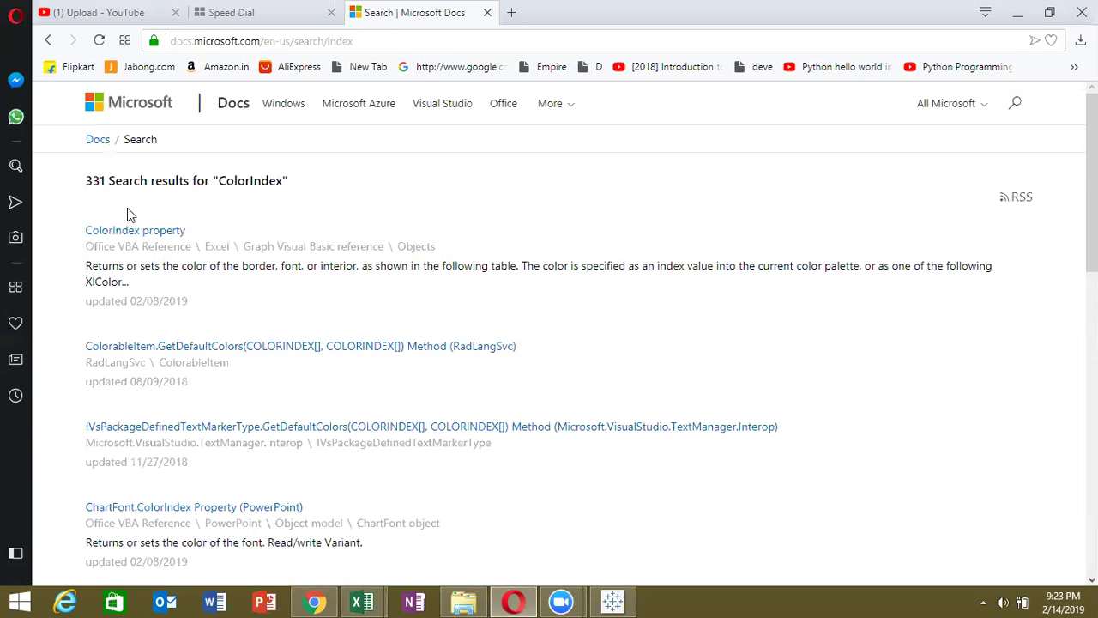
click(129, 231)
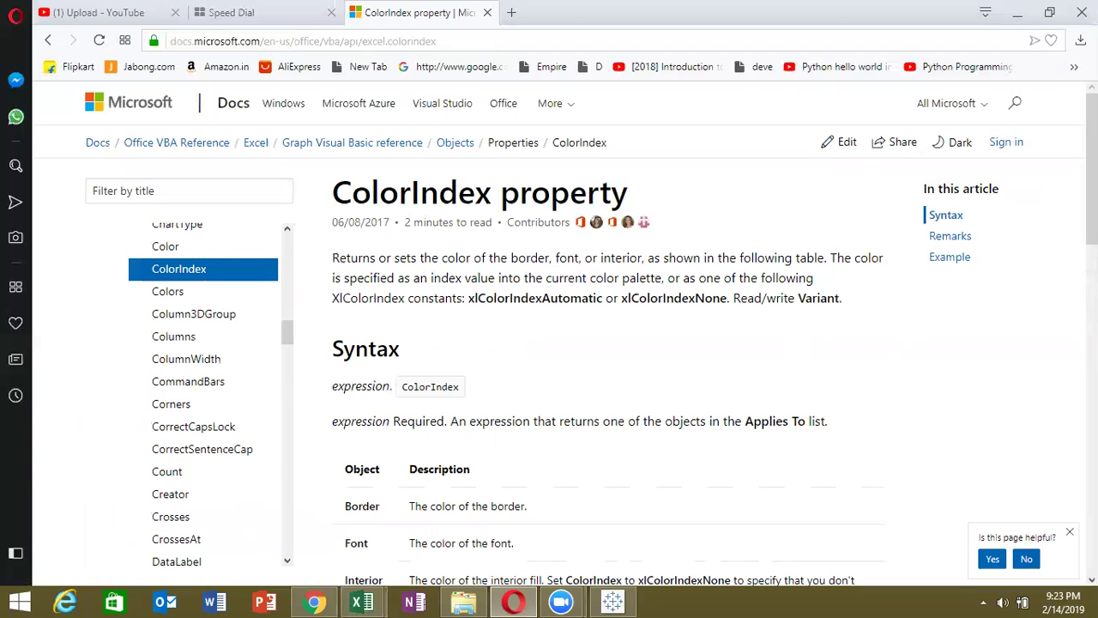
scroll(601, 343, down, 4)
scroll(600, 343, down, 1)
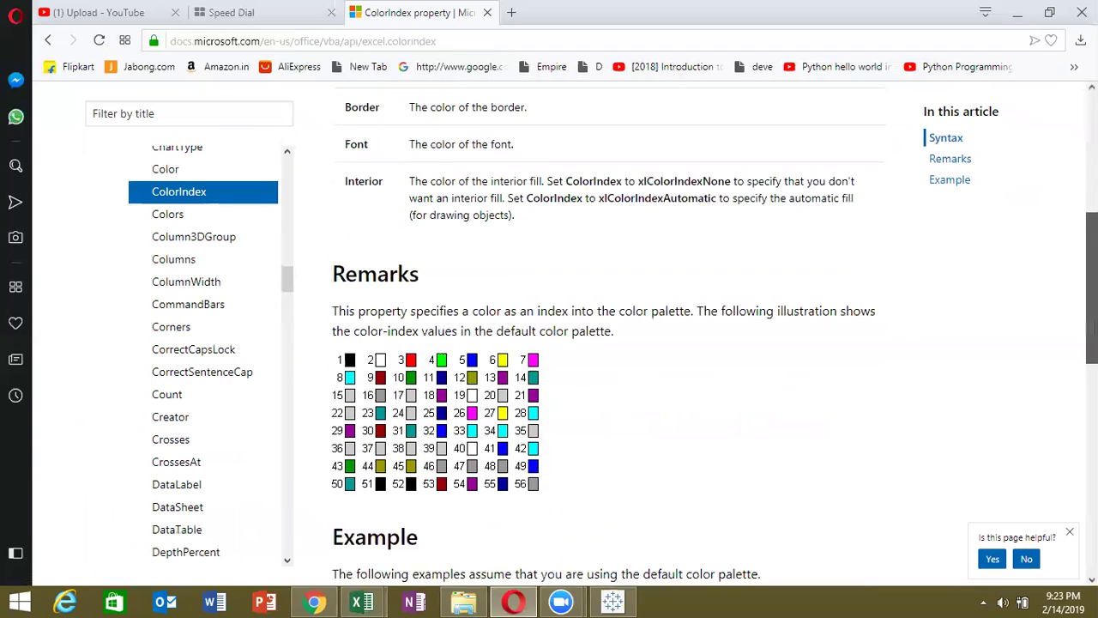
scroll(600, 344, down, 1)
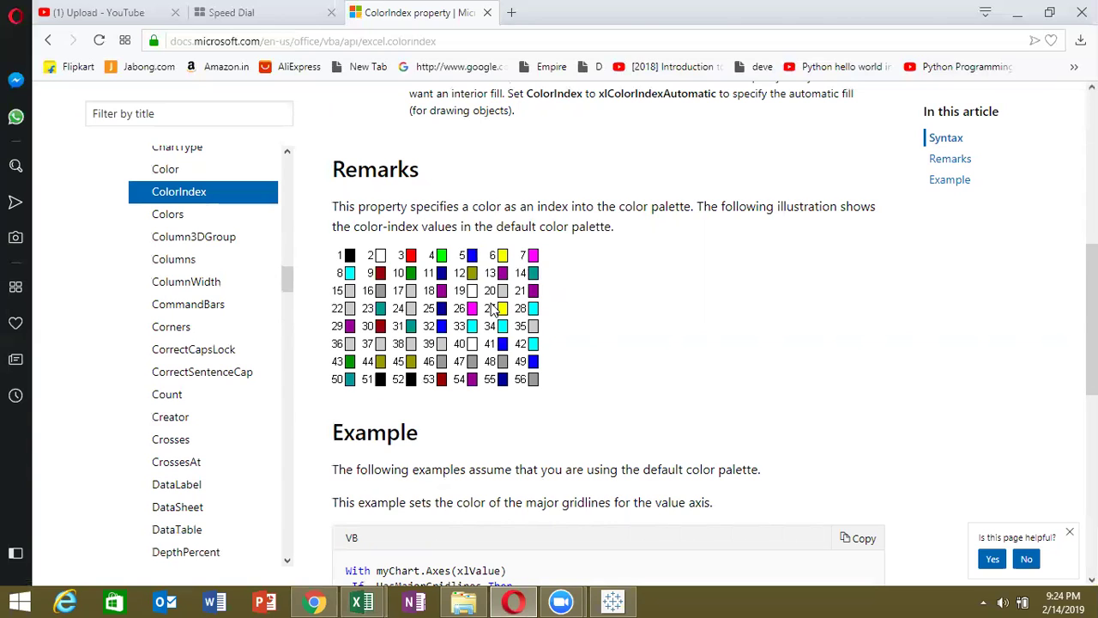
key(alt+Tab)
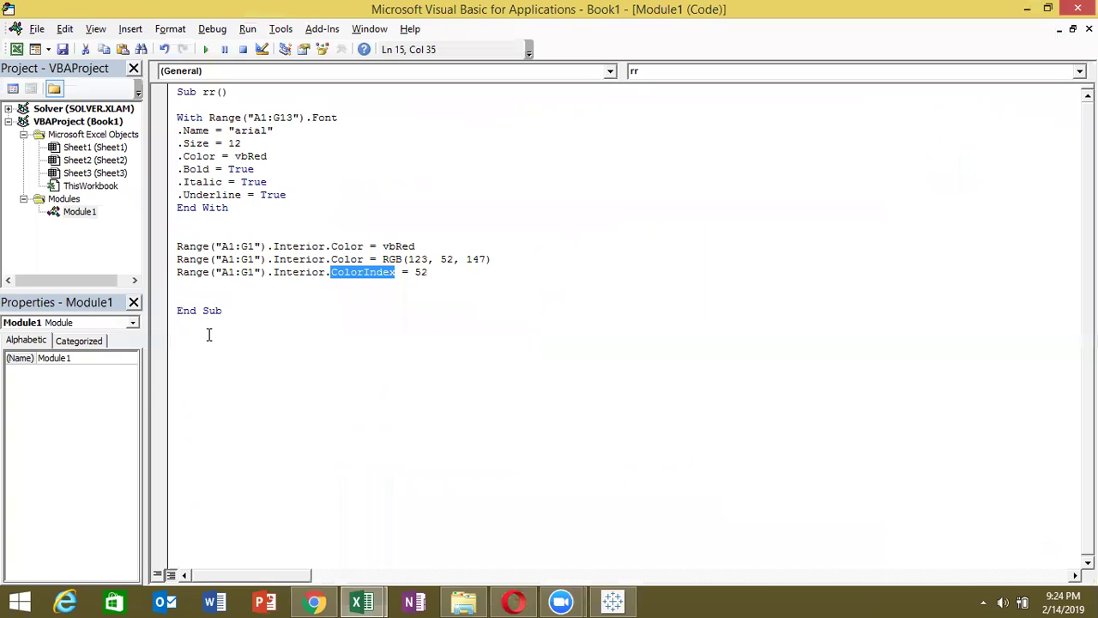
Record a new macro that fills K3:M9 with green
click(200, 292)
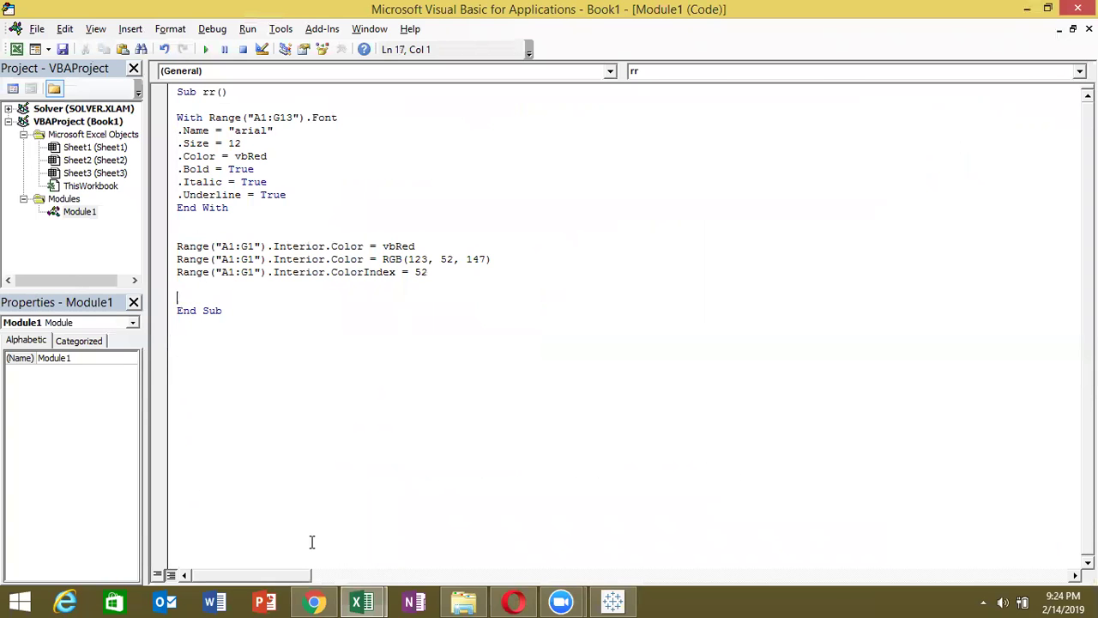
mouse_move(361, 601)
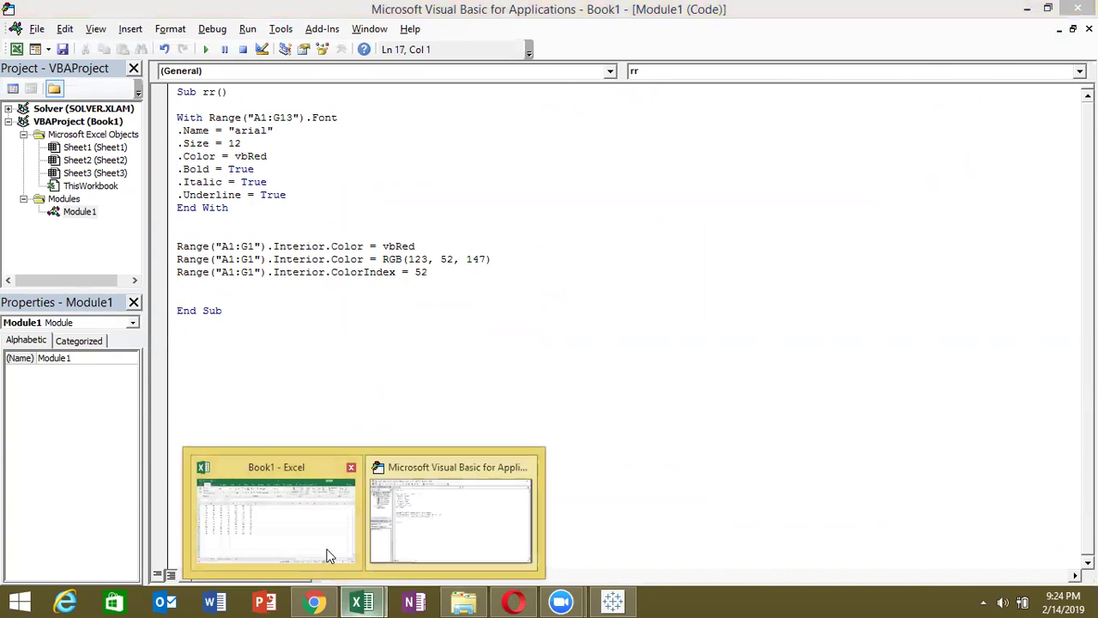
click(326, 556)
drag(560, 222, 659, 321)
click(12, 576)
click(711, 349)
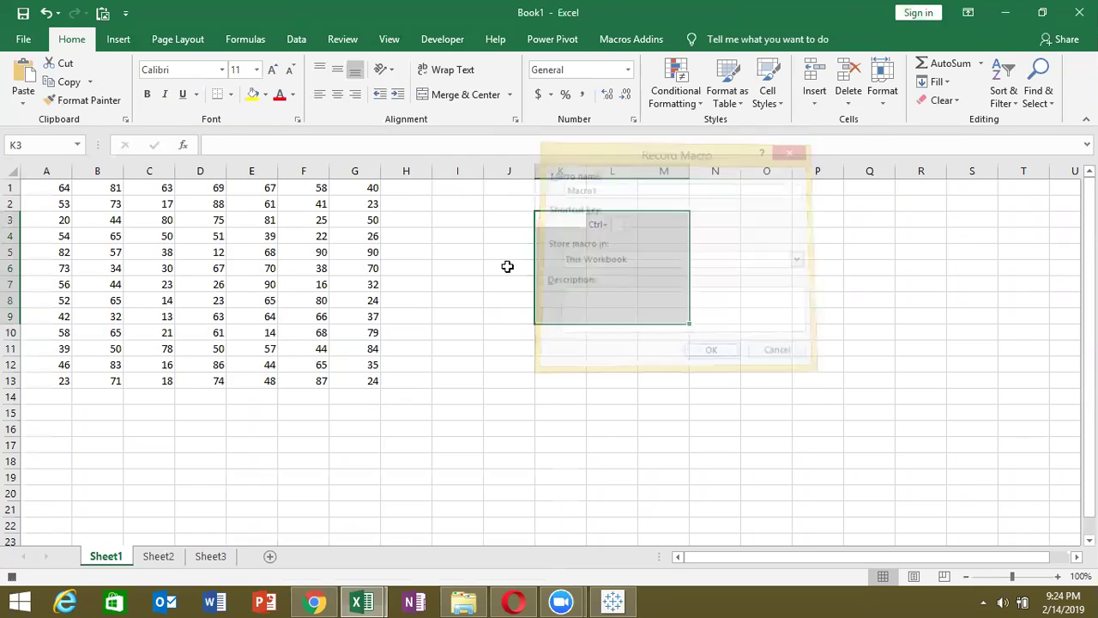
click(266, 94)
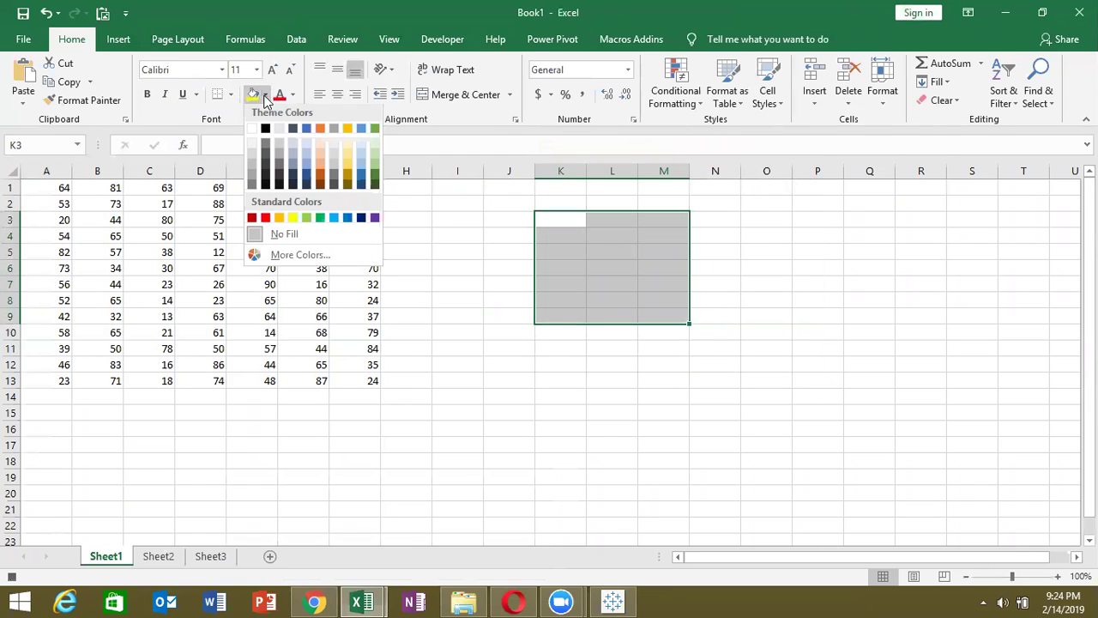
click(320, 220)
key(alt+Tab)
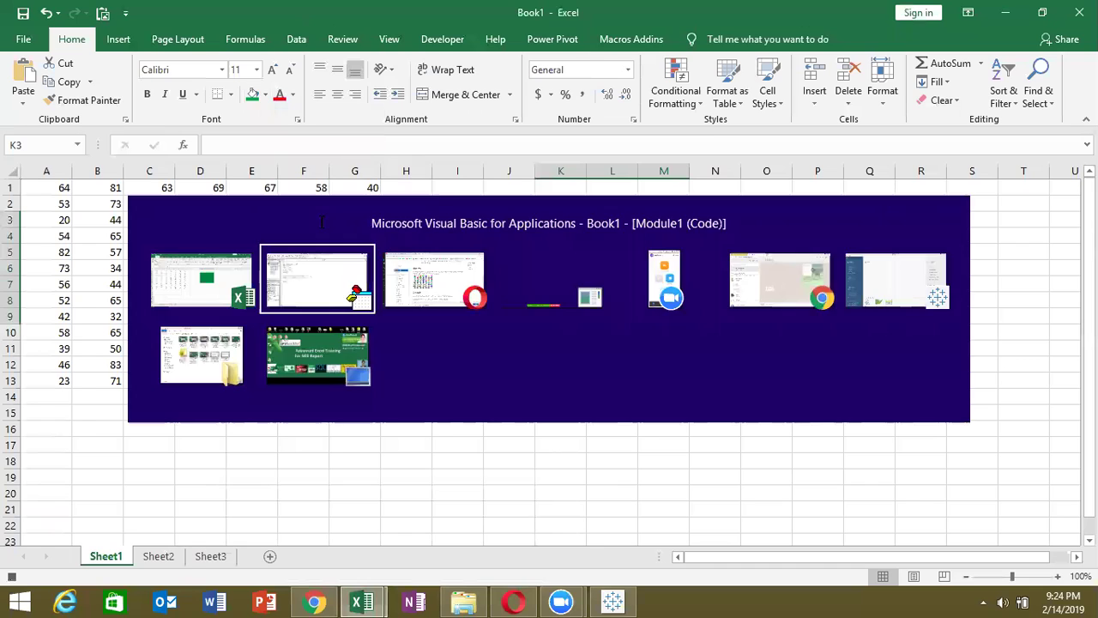
Inspect the recorded Module2 code, noting Selection, Pattern and xlSolid
double_click(80, 225)
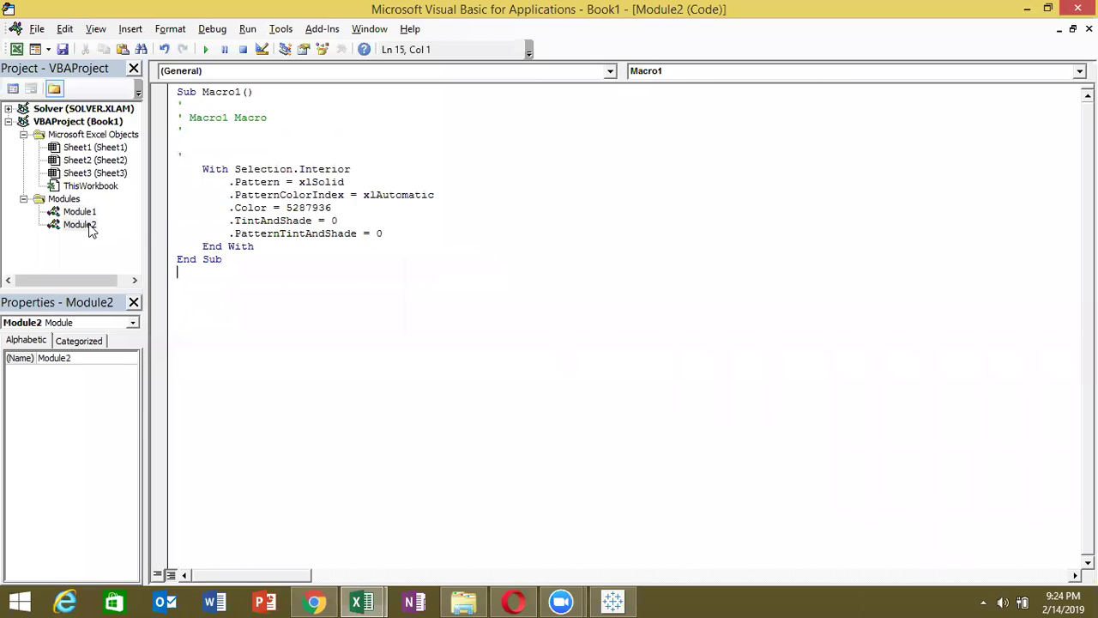
click(268, 207)
double_click(287, 169)
click(273, 182)
double_click(268, 182)
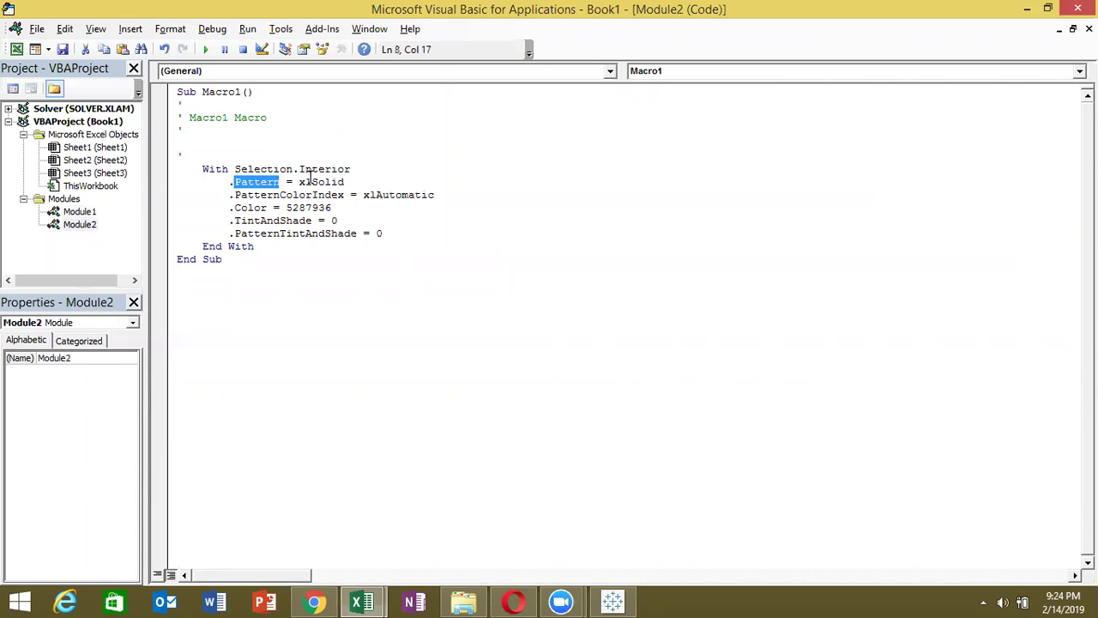
double_click(311, 182)
key(alt+F11)
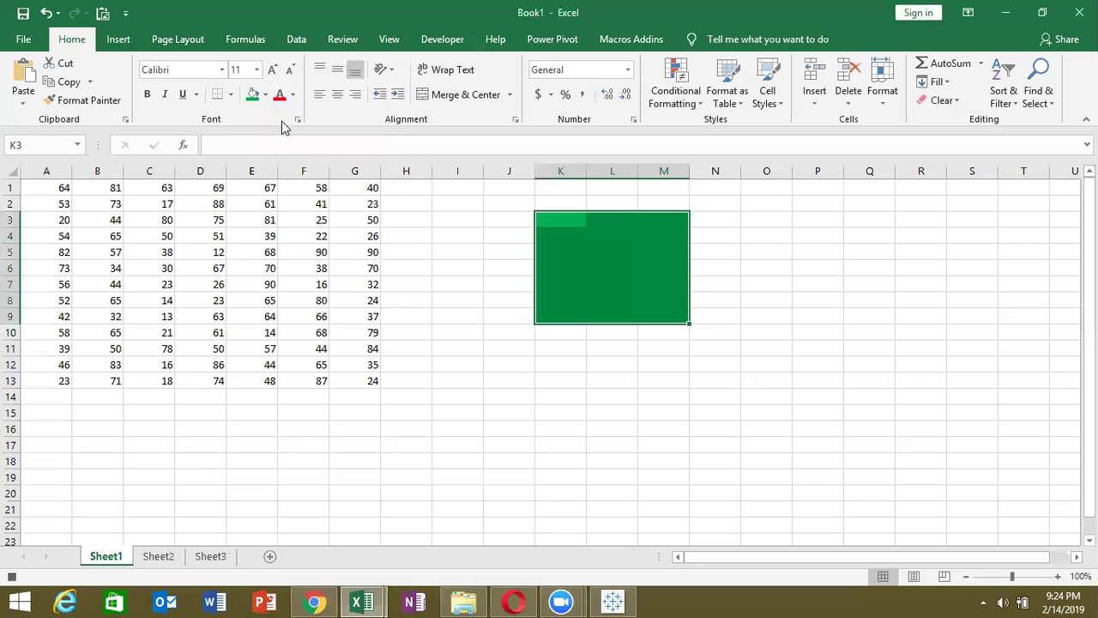
Review the Fill tab's Pattern Color and Pattern Style options for K3:M9 without changing them
right_click(630, 275)
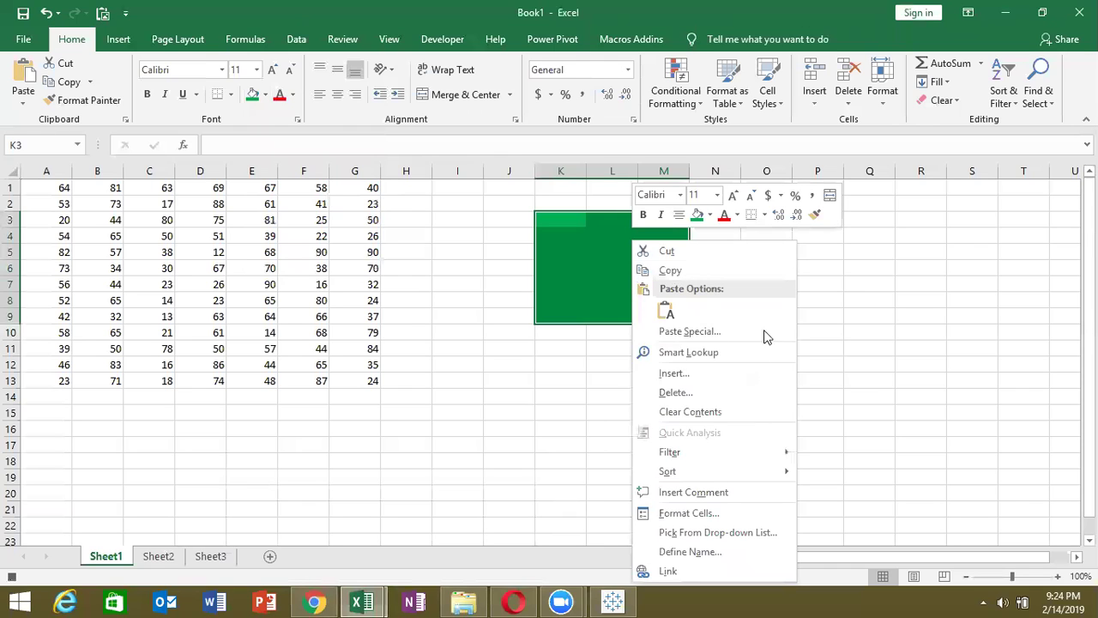
click(669, 512)
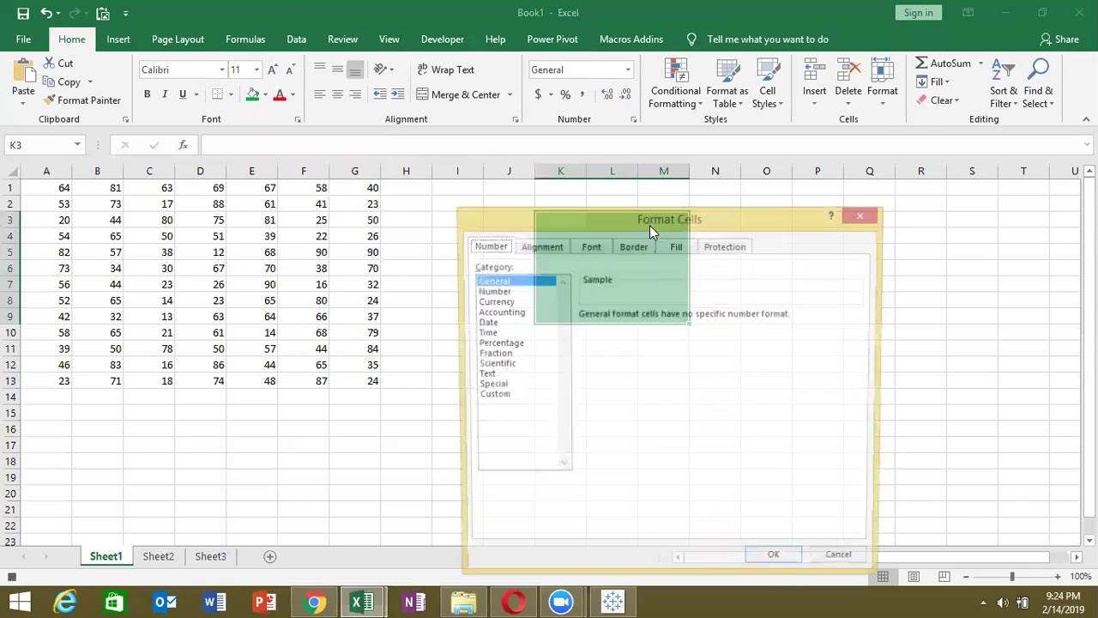
click(683, 251)
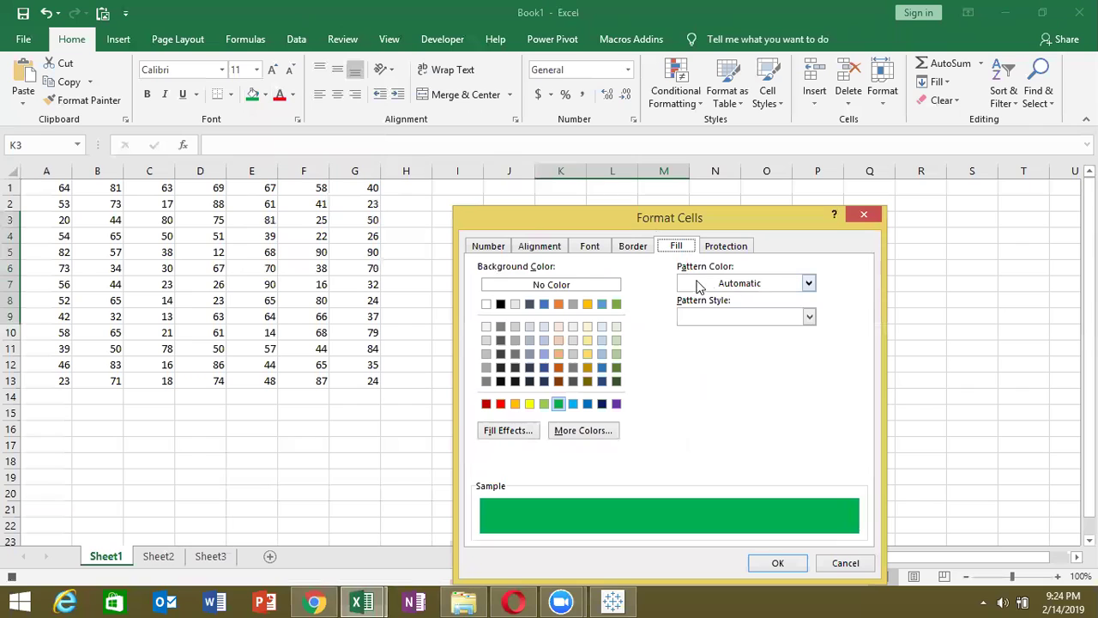
click(732, 284)
click(732, 284)
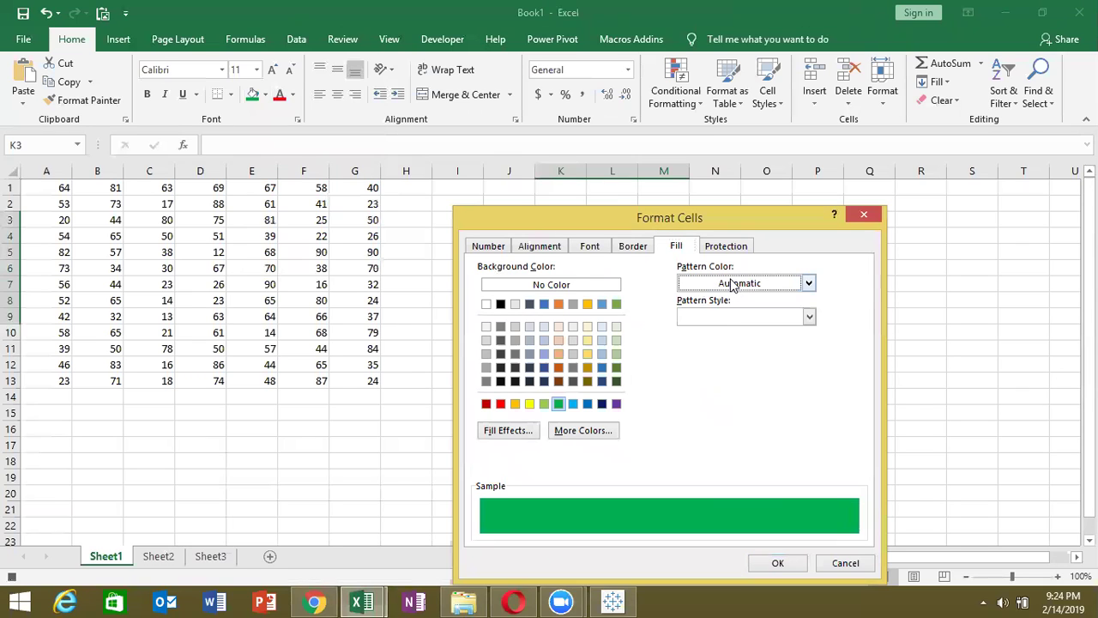
click(720, 318)
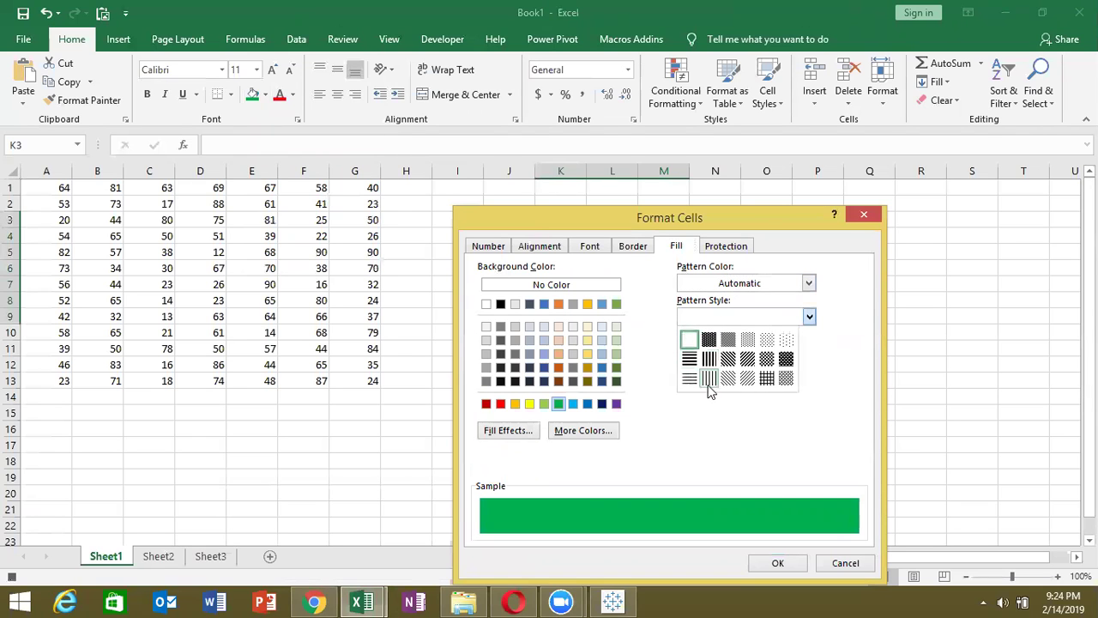
click(718, 415)
key(alt+Tab)
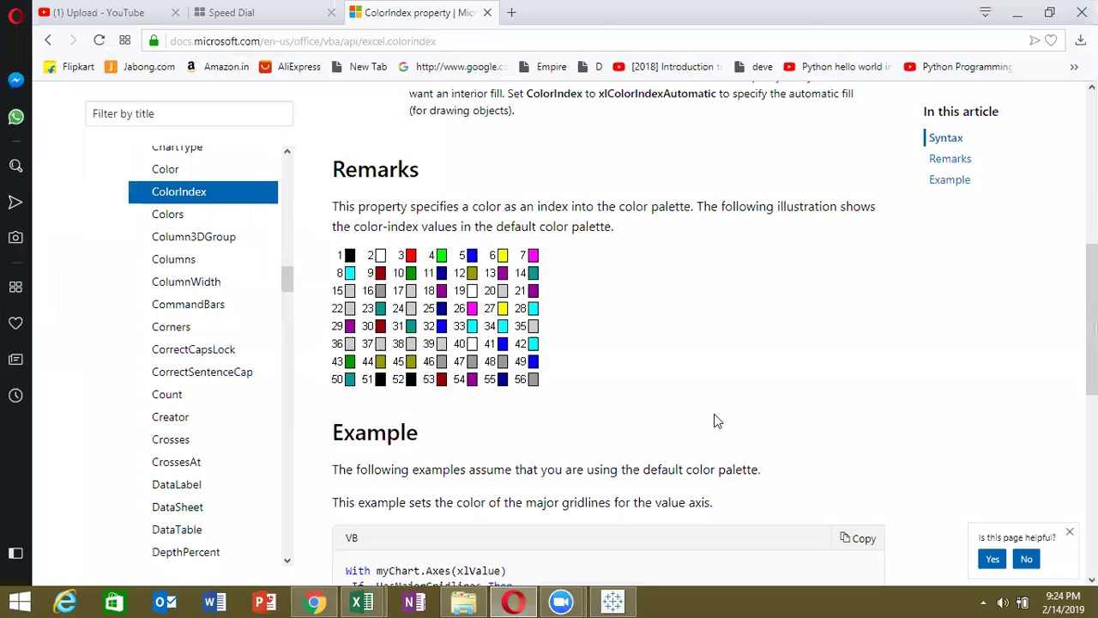
key(alt+Tab)
key(alt+Tab)
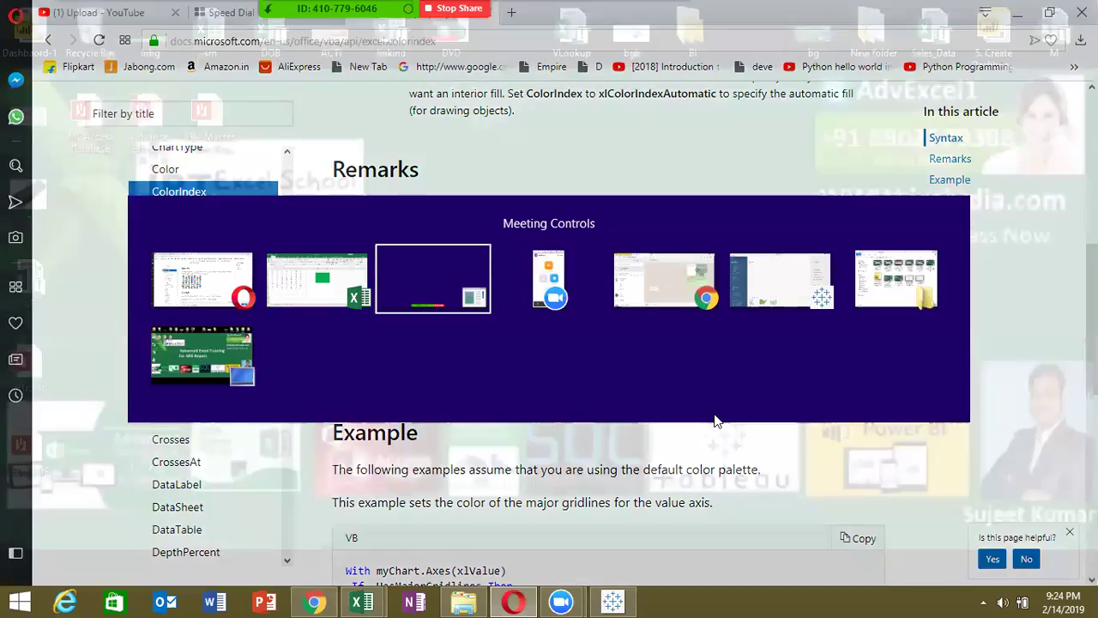
key(alt+shift+Tab)
key(alt+Tab)
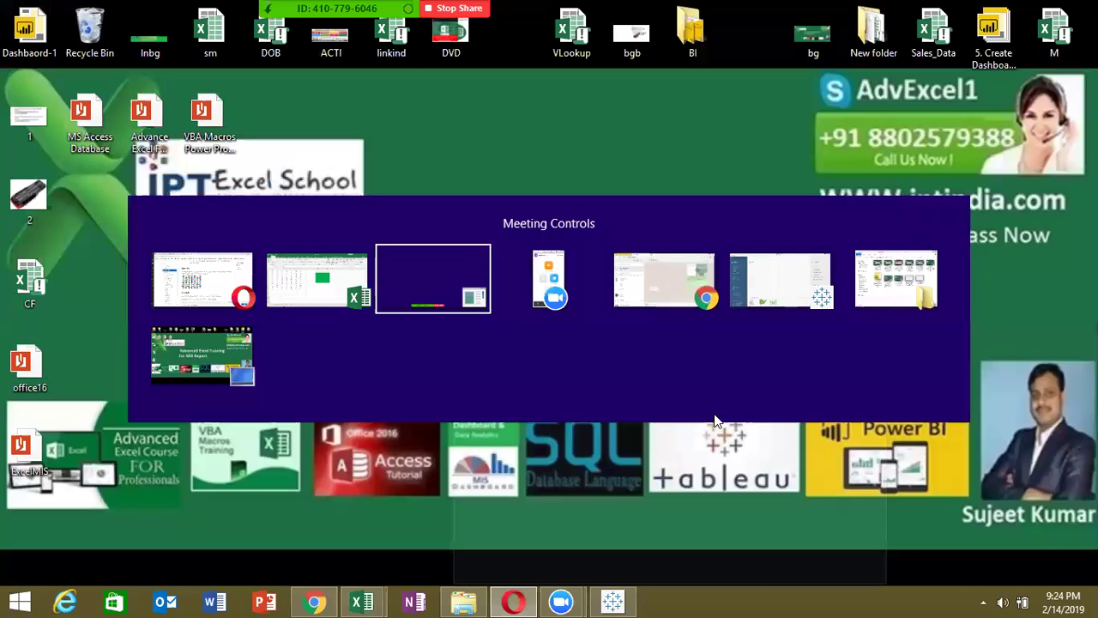
key(alt+Tab)
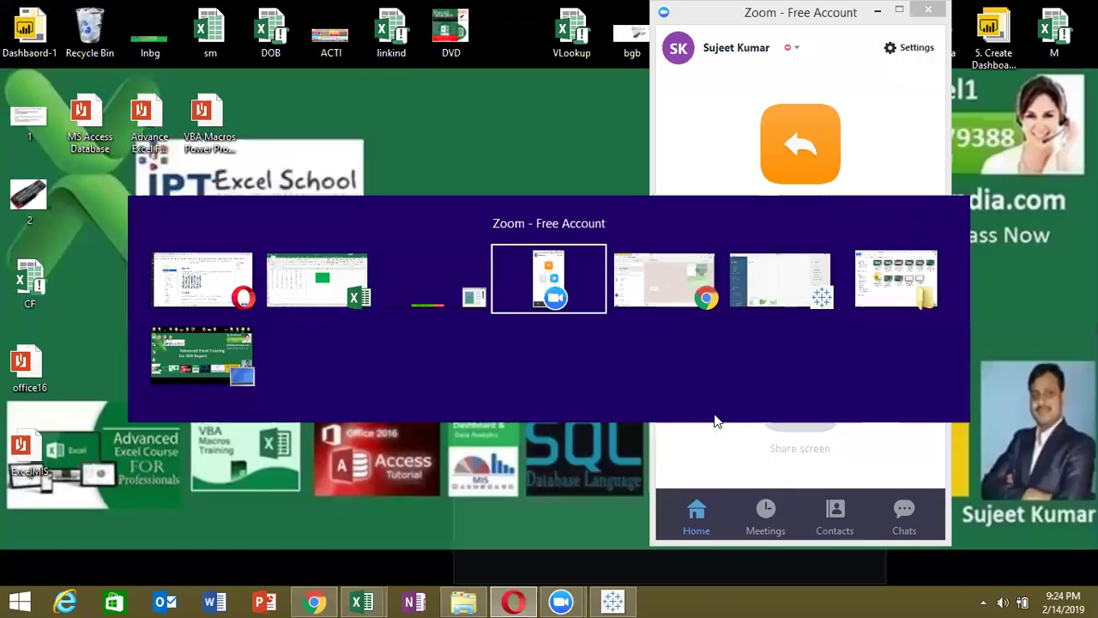
key(alt+Tab)
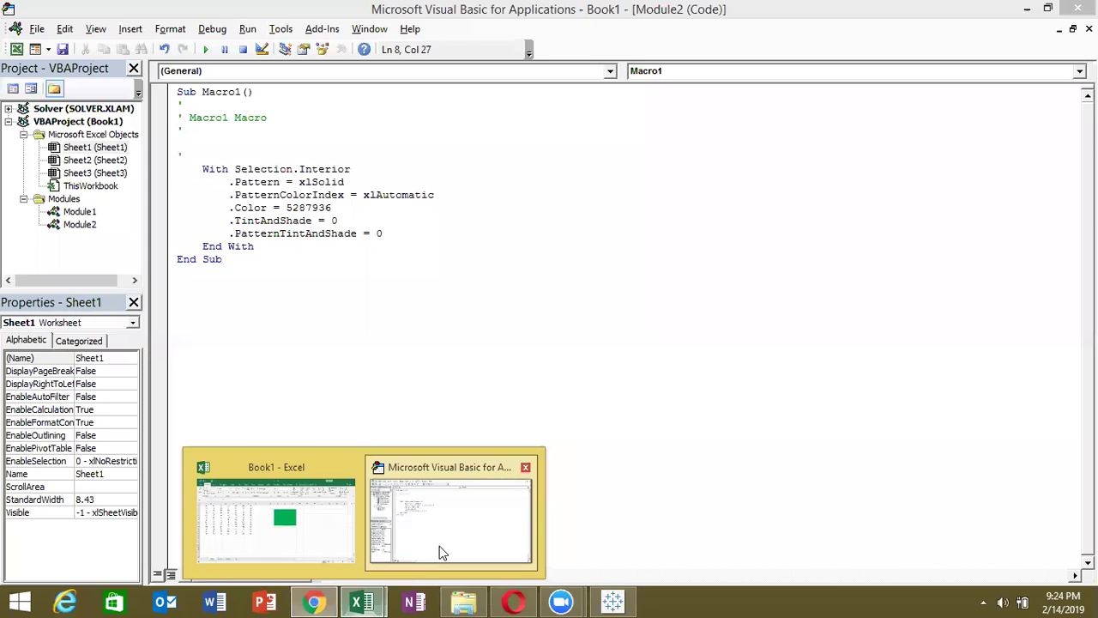
mouse_move(361, 601)
click(439, 546)
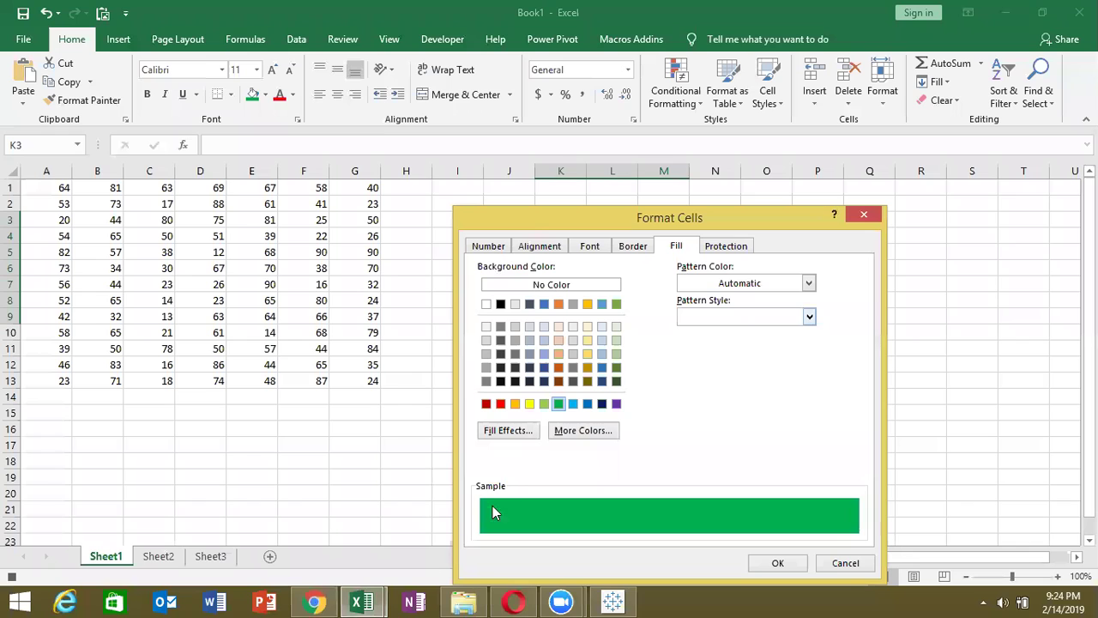
Apply the green fill to K3:M9 and bring up the recorded Module2 code
key(Return)
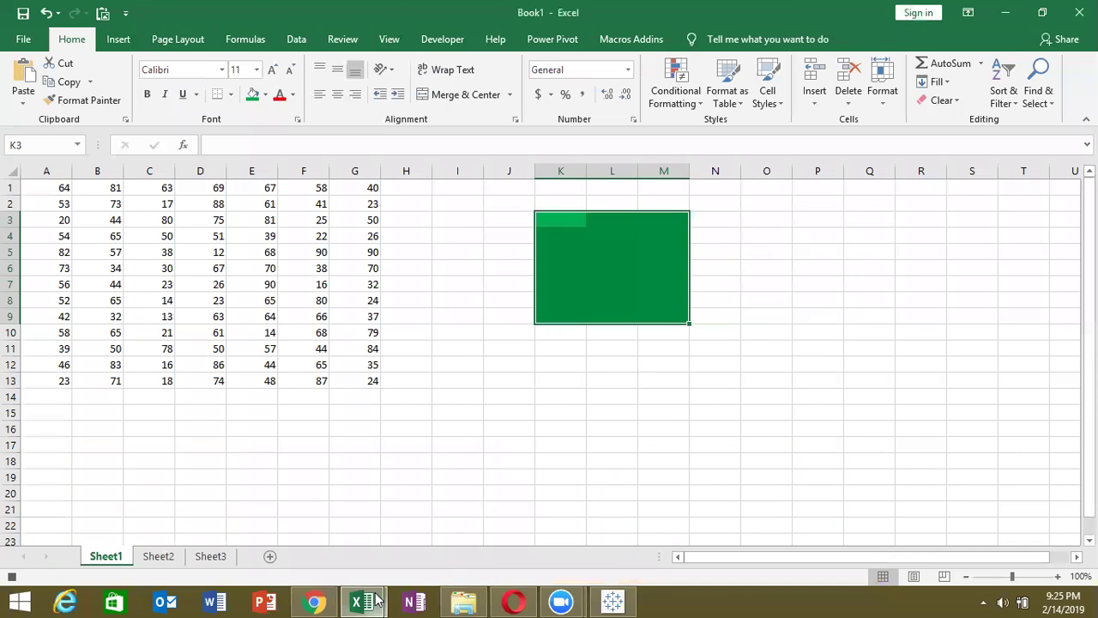
right_click(375, 598)
click(383, 601)
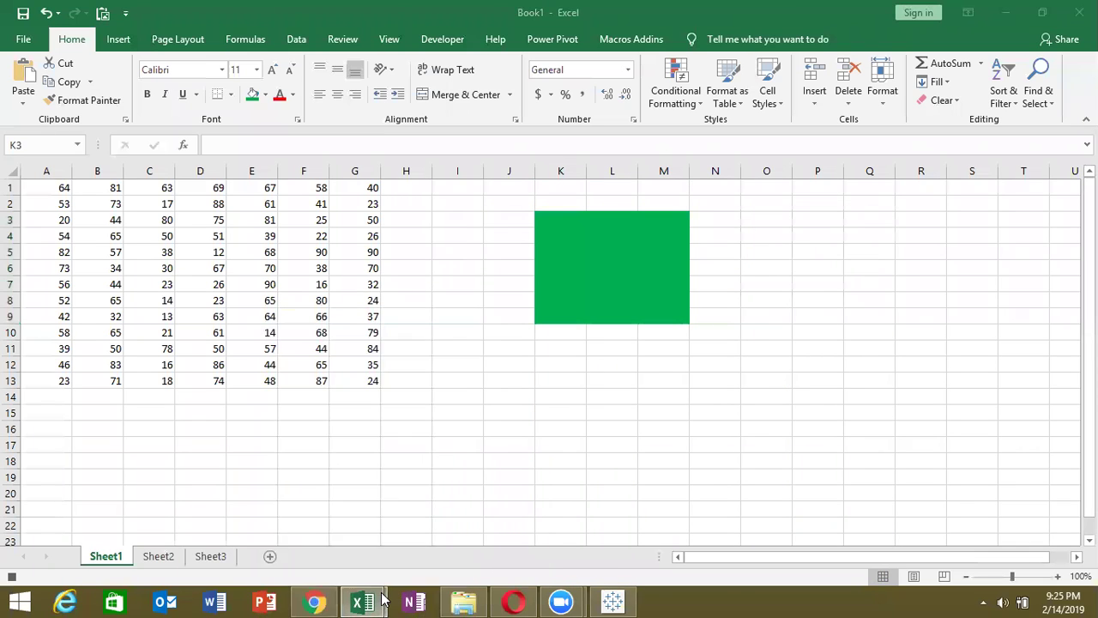
mouse_move(362, 603)
click(436, 546)
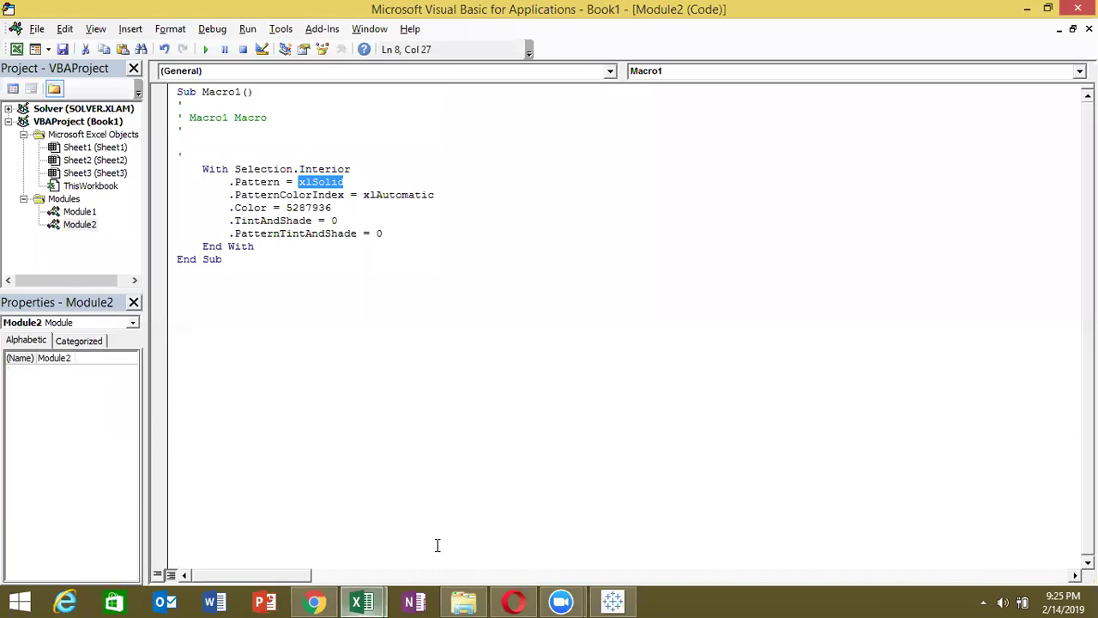
Examine PatternColorIndex and colour value 5287936 in Macro1, then open Module1's rr macro
double_click(283, 194)
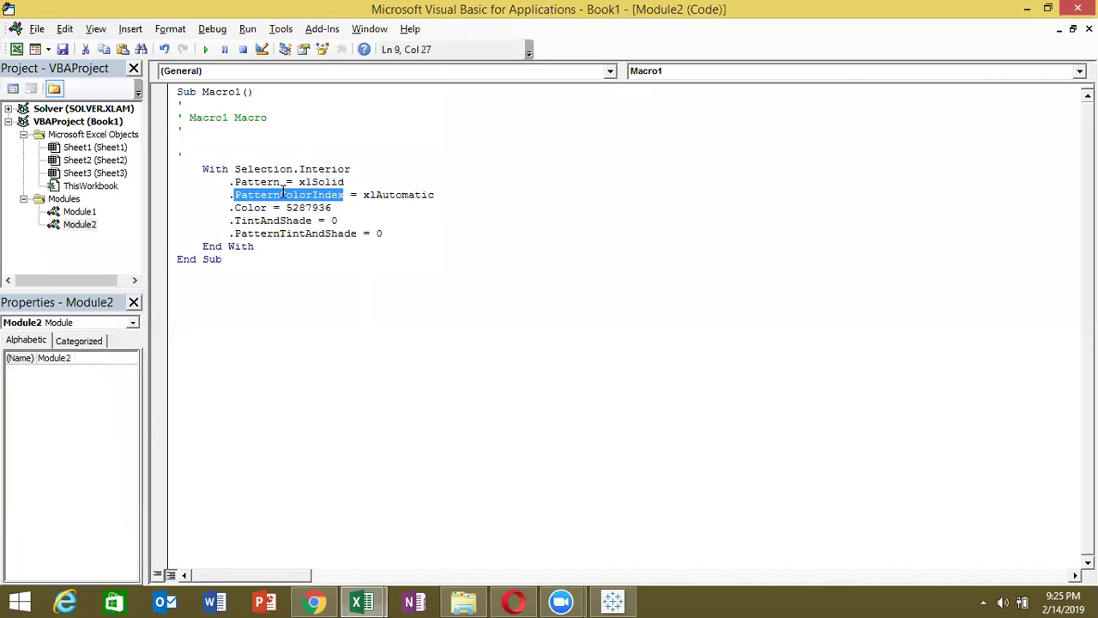
click(381, 183)
click(262, 208)
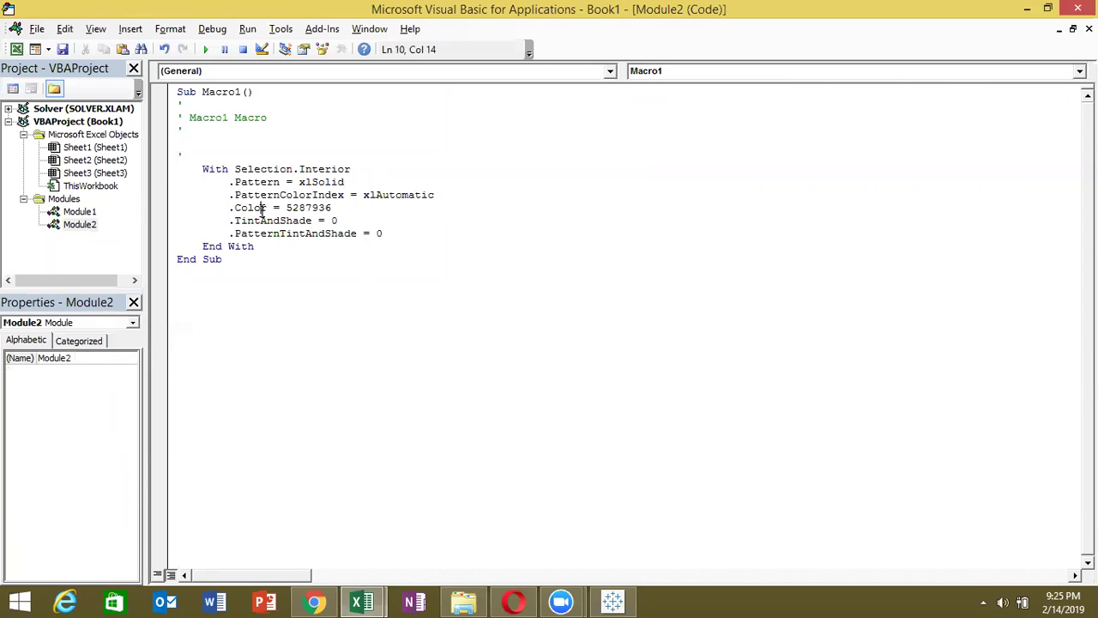
drag(285, 208, 340, 208)
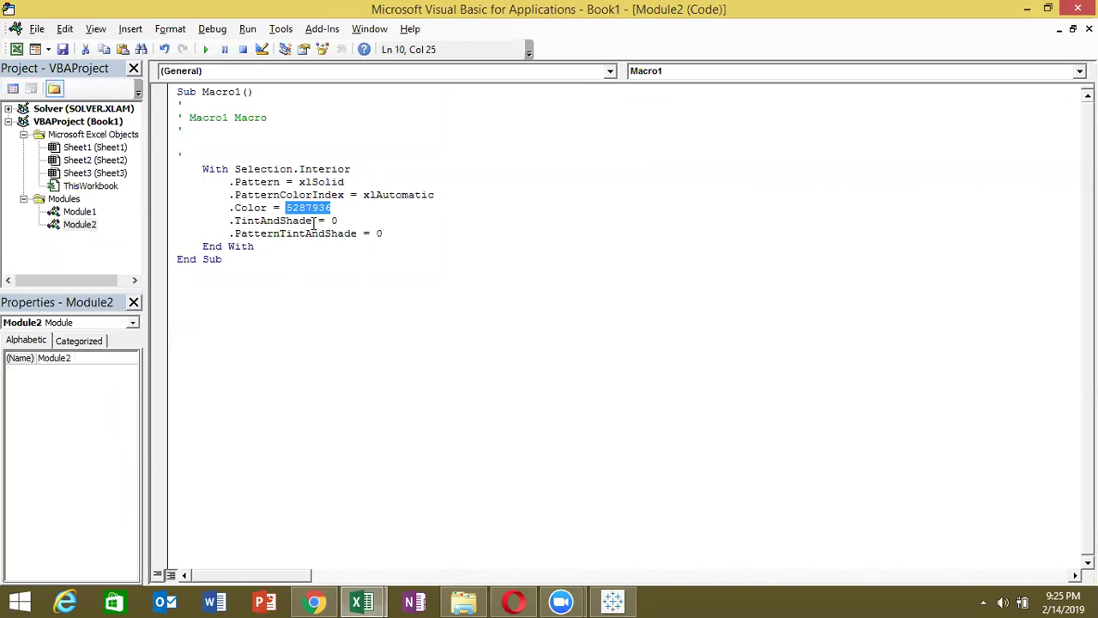
double_click(79, 211)
Add a blank line before End Sub and select A1:G13 on the worksheet
click(326, 273)
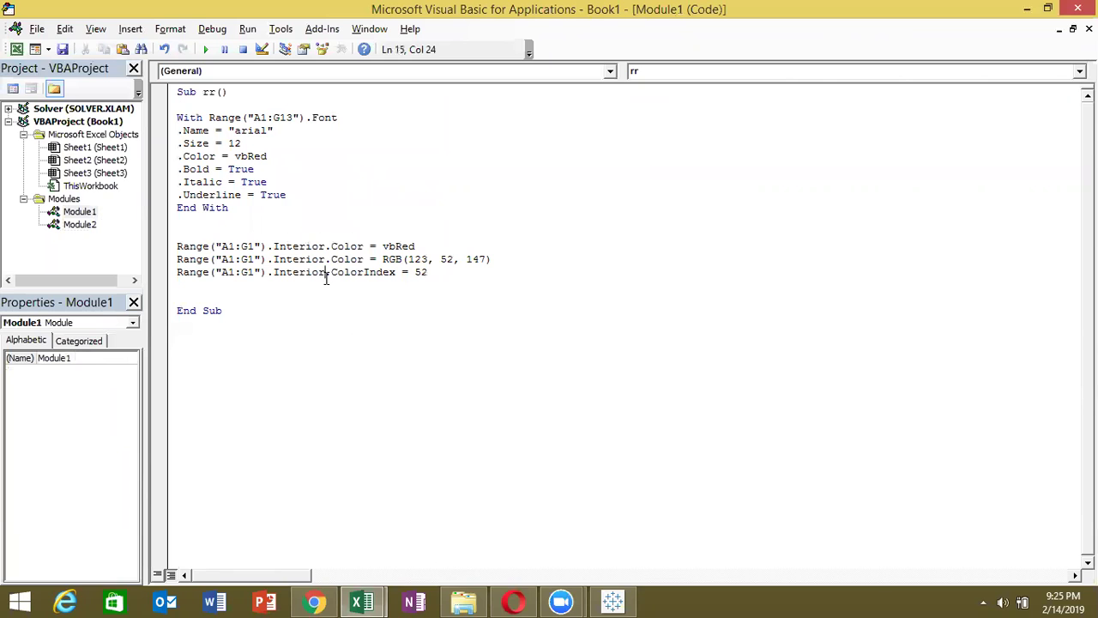
key(Return)
key(alt+F11)
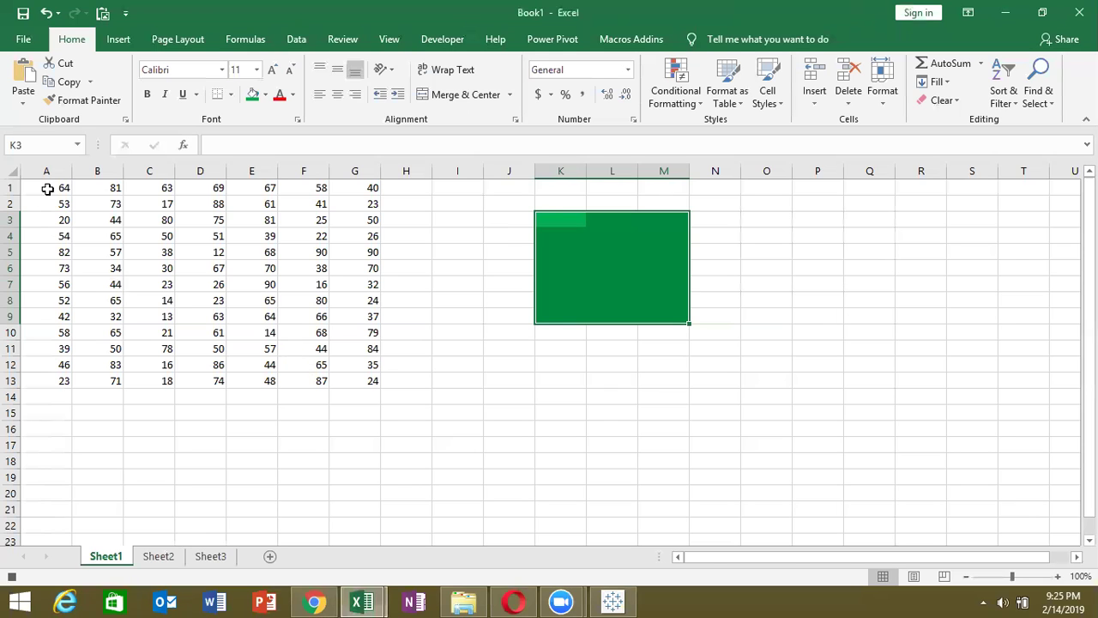
drag(48, 188, 345, 382)
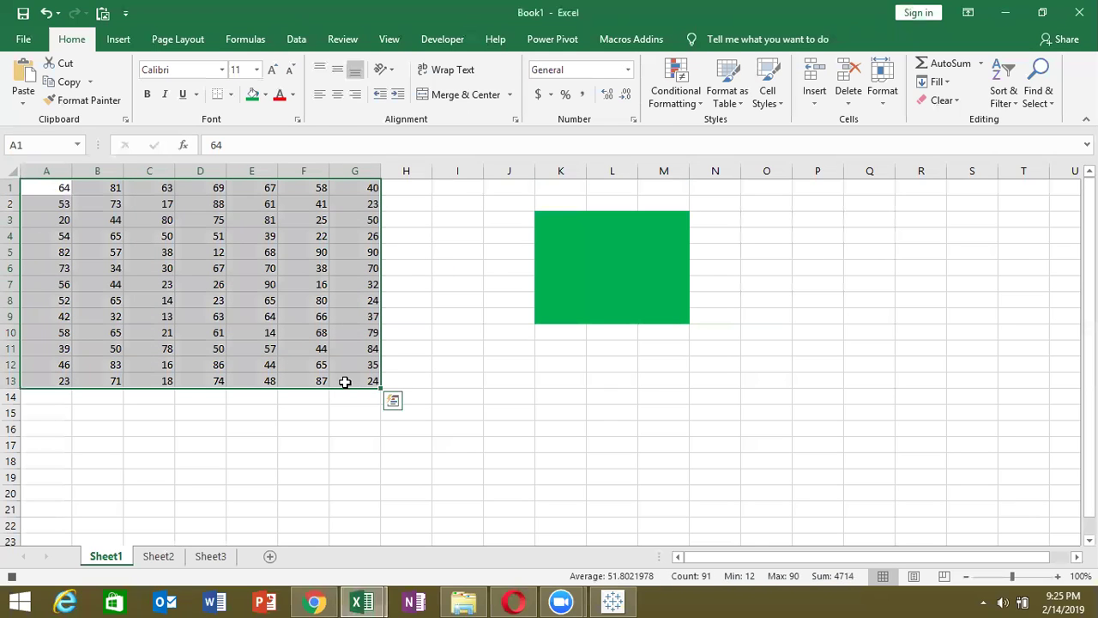
key(alt+F11)
Add the line Range("A1:G13").Borders.LineStyle = 1 to macro rr
key(Return)
text(range)
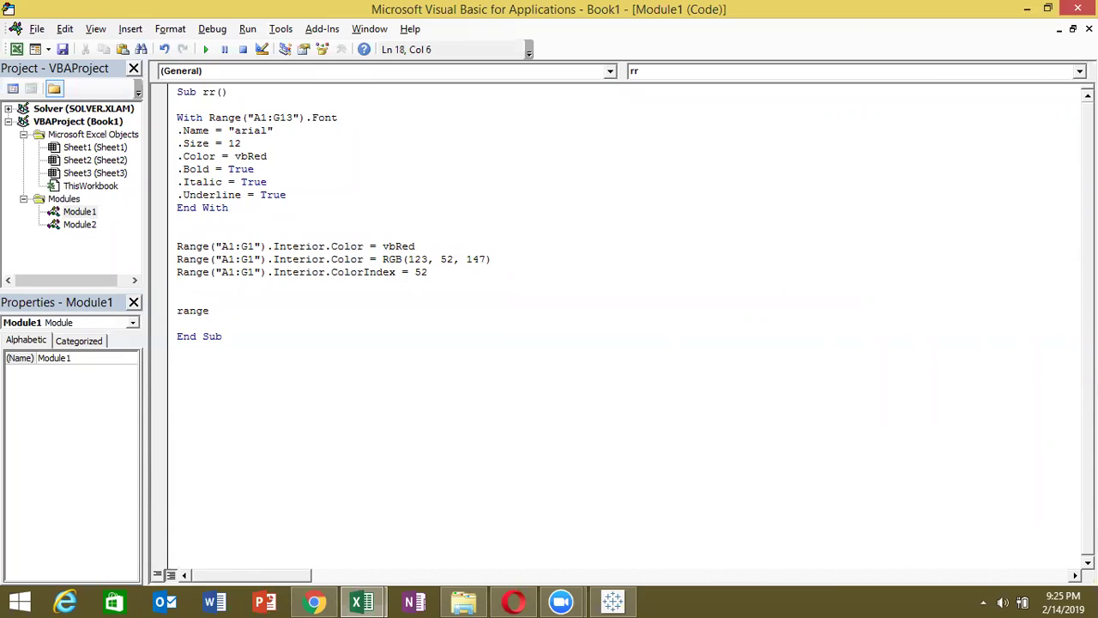
text(("A1)
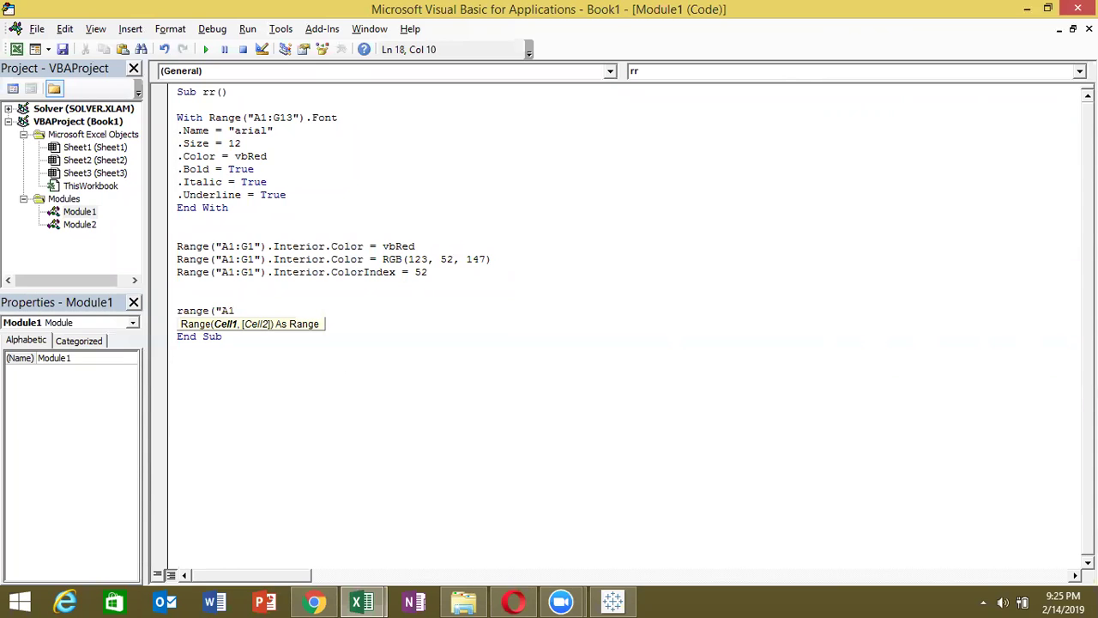
text(:G13")
text().)
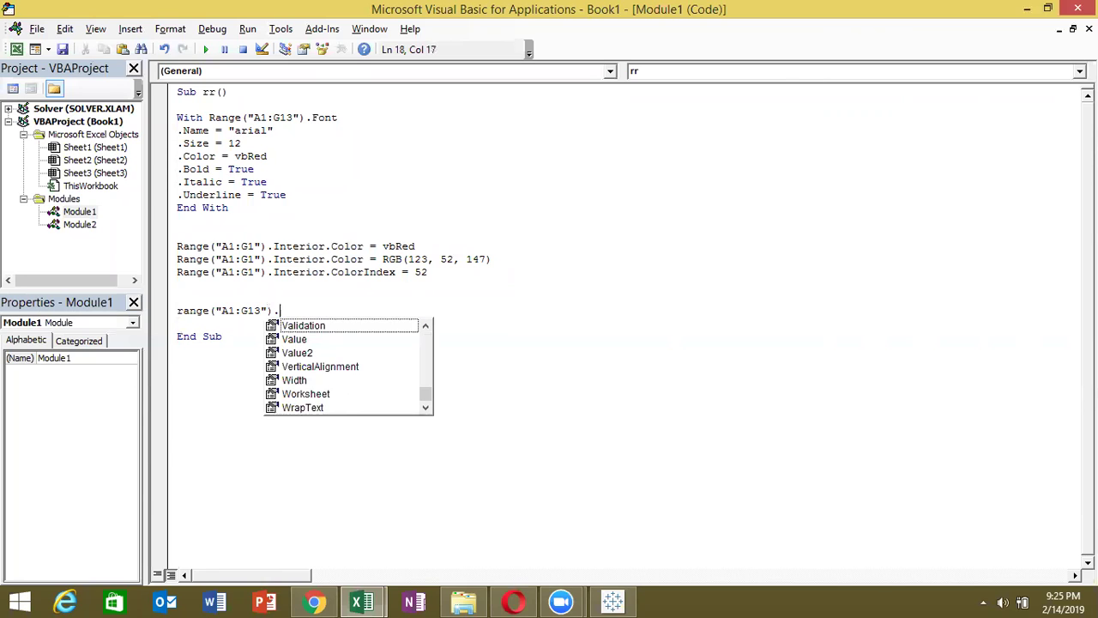
text(bl)
key(Down)
key(Tab)
text(.l)
key(Tab)
text(= 1)
key(Return)
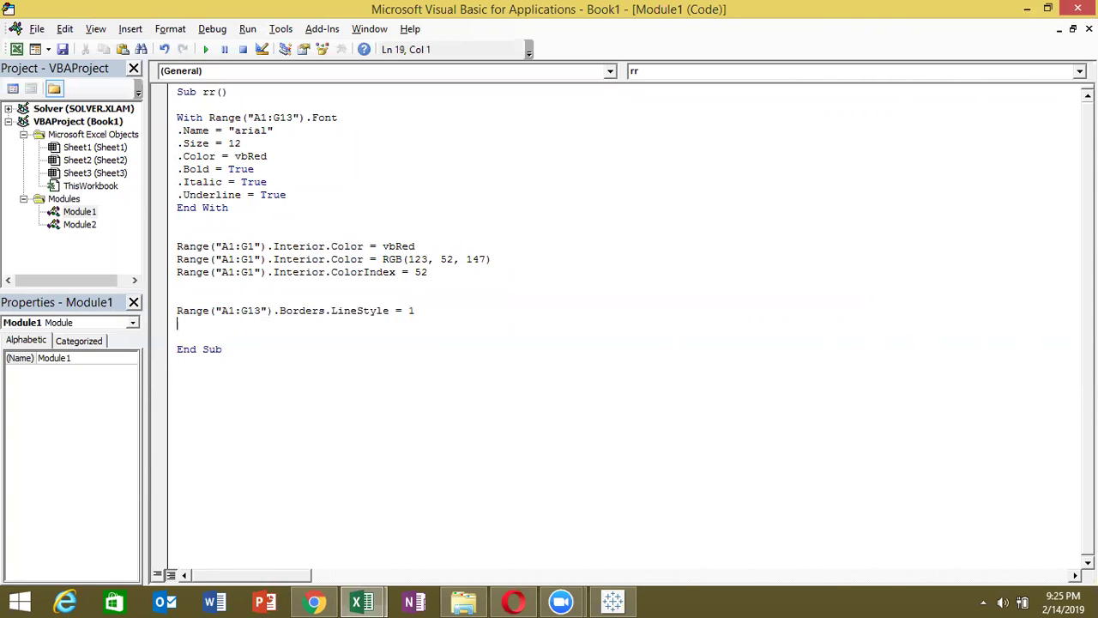
key(alt+F11)
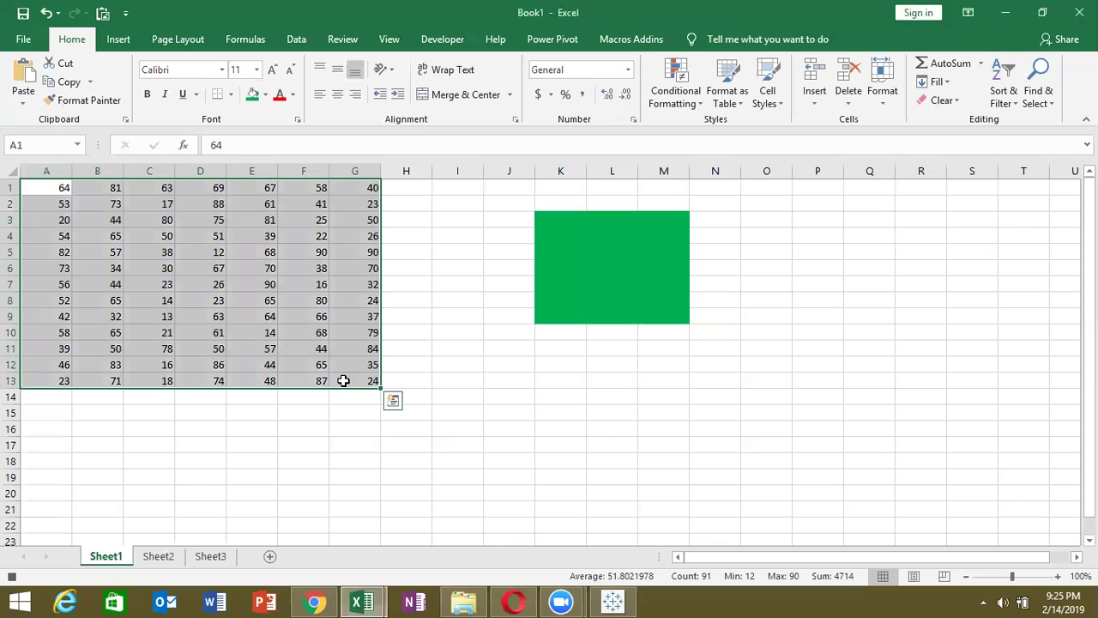
In Format Cells > Border, add top, bottom and left borders to A1:G13
right_click(200, 360)
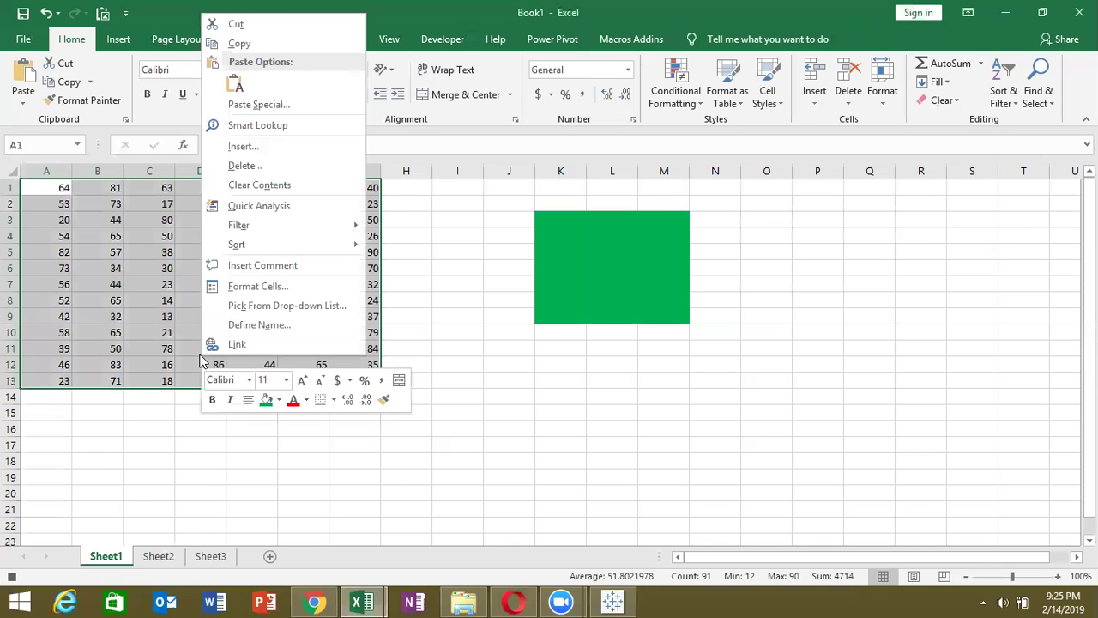
click(272, 286)
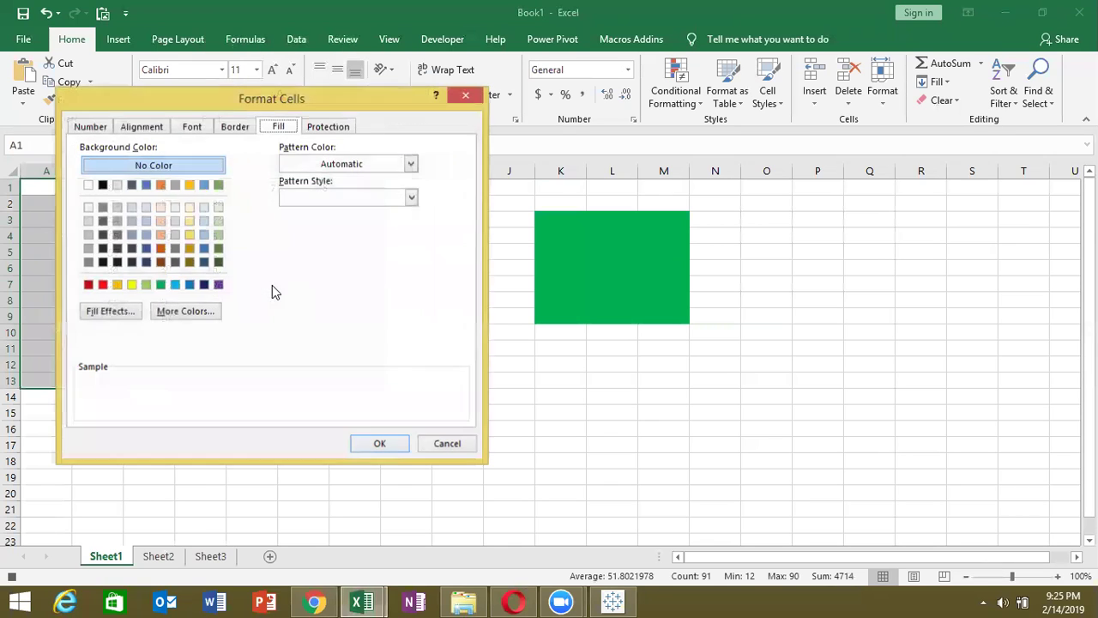
click(239, 131)
click(259, 233)
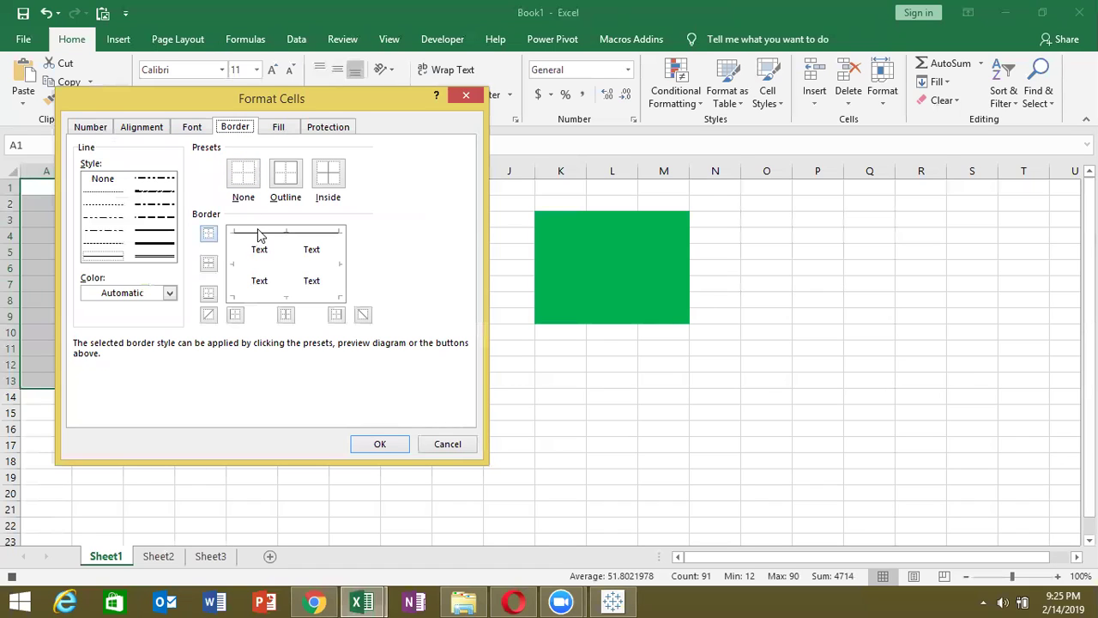
click(271, 296)
click(159, 231)
click(234, 268)
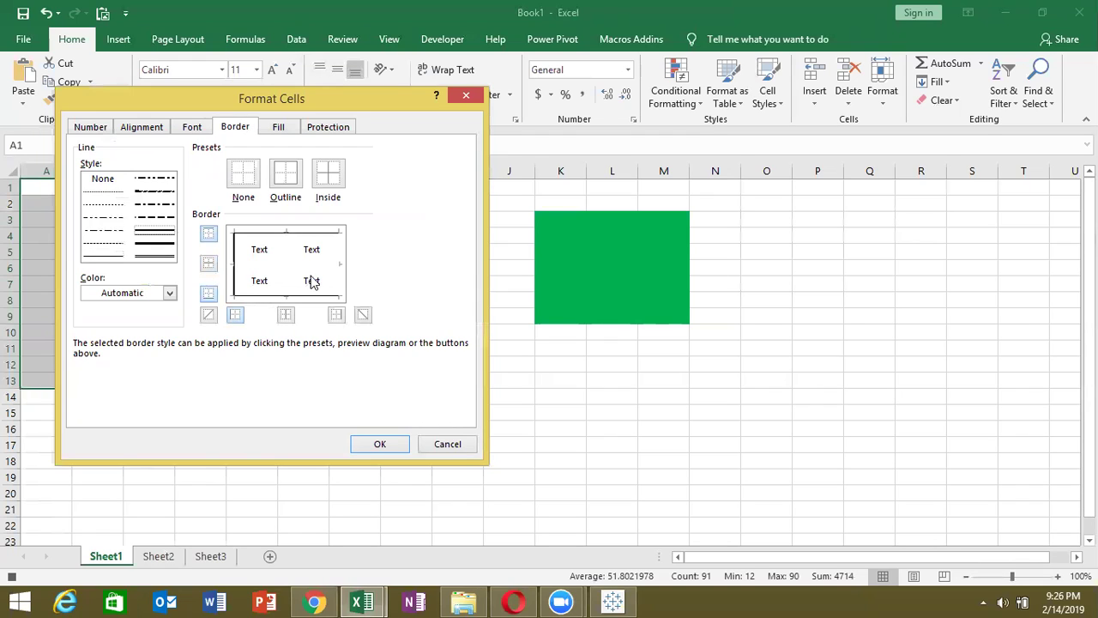
Add a double right border, thick inside verticals and dashed inside horizontals, and apply them
click(171, 245)
click(339, 287)
click(171, 255)
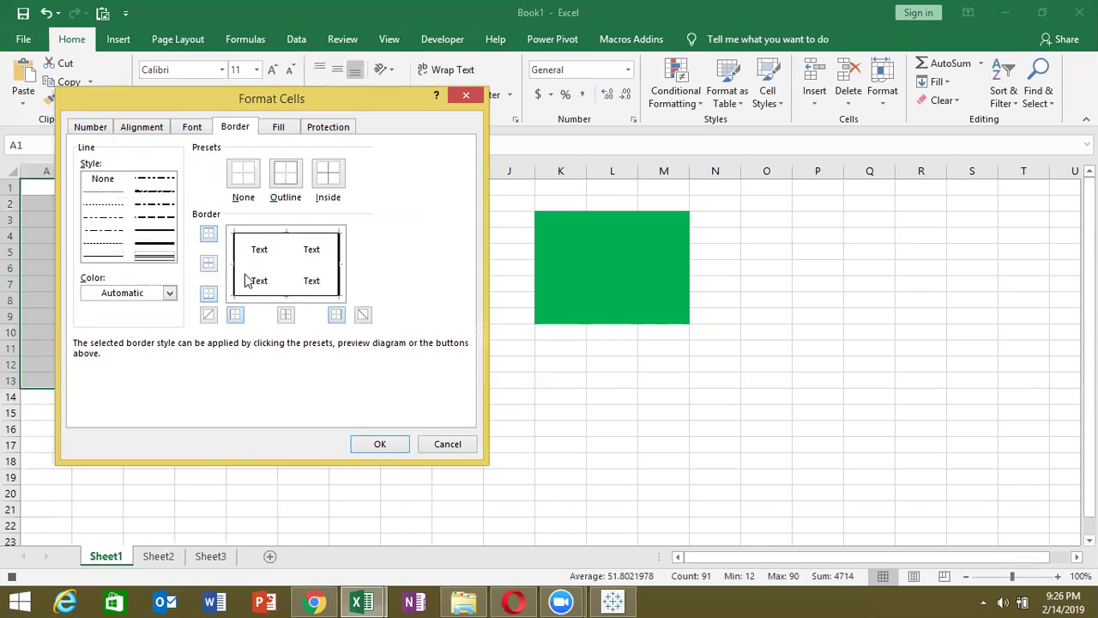
click(287, 289)
click(156, 217)
click(246, 268)
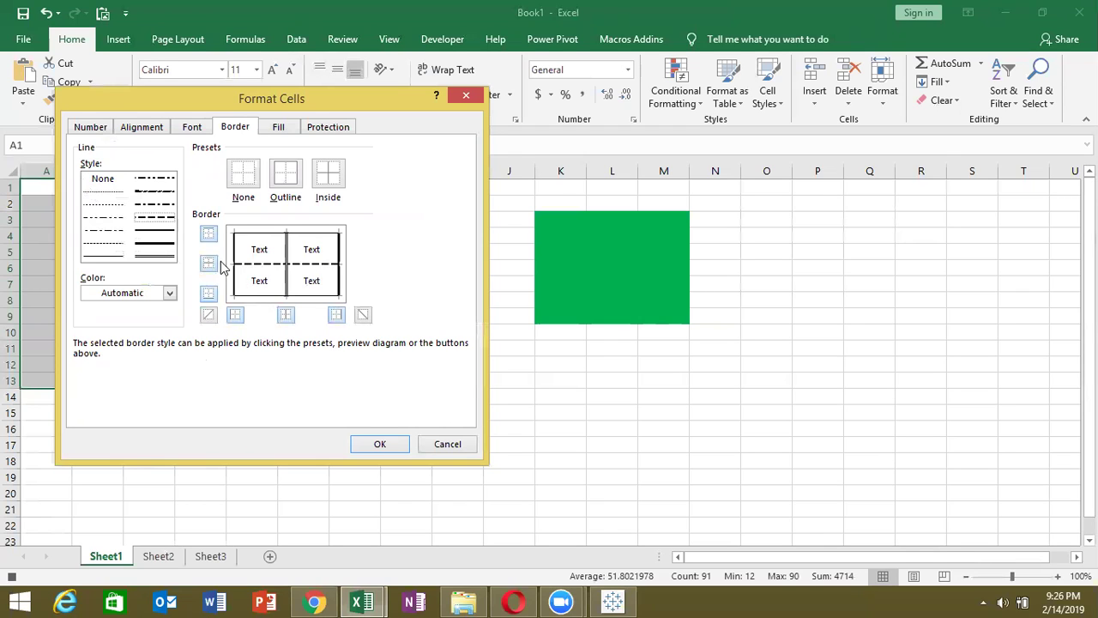
click(378, 444)
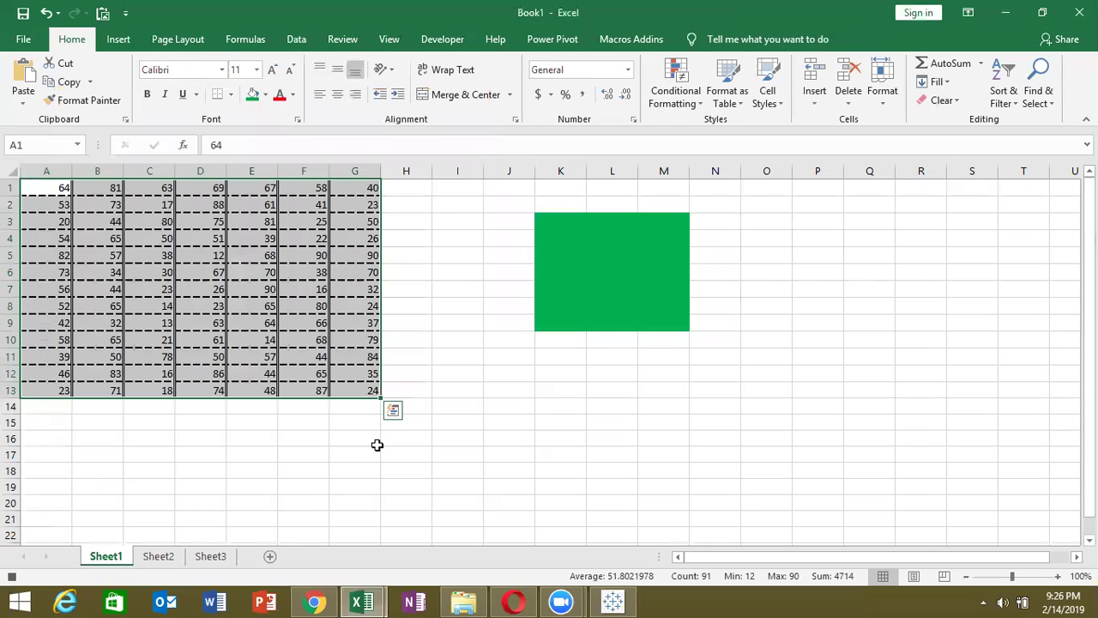
key(alt+F11)
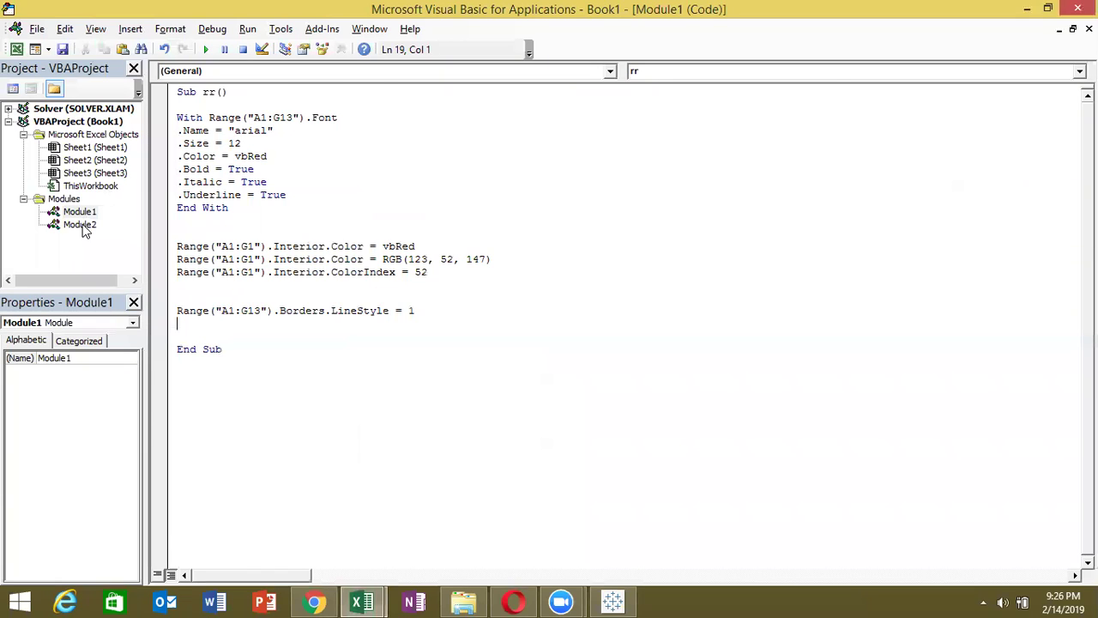
double_click(79, 224)
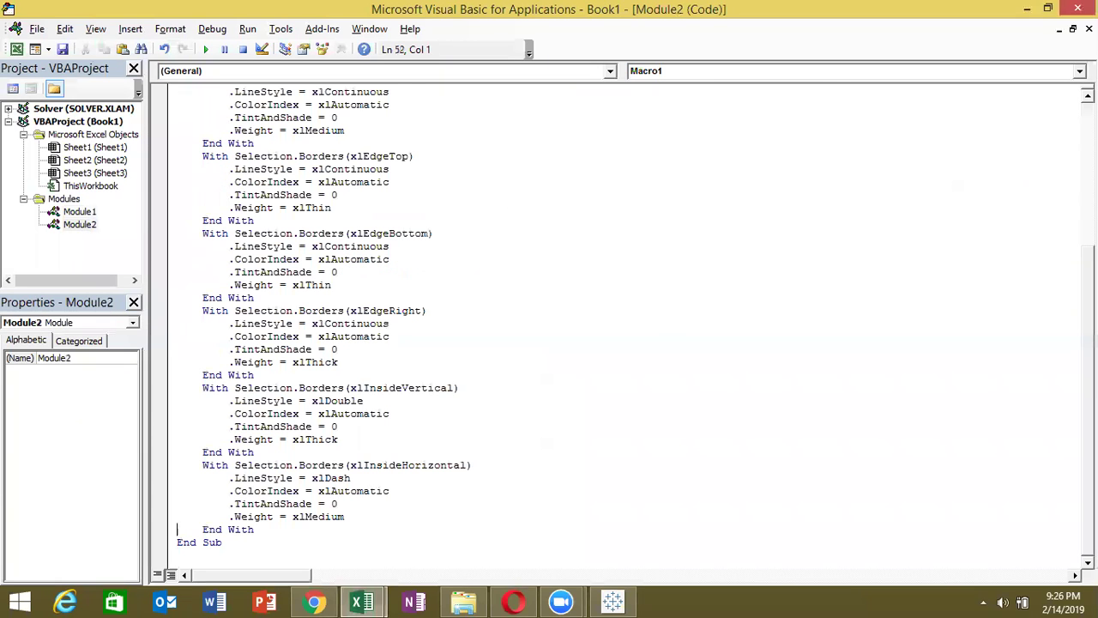
scroll(549, 326, up, 4)
scroll(549, 326, up, 1)
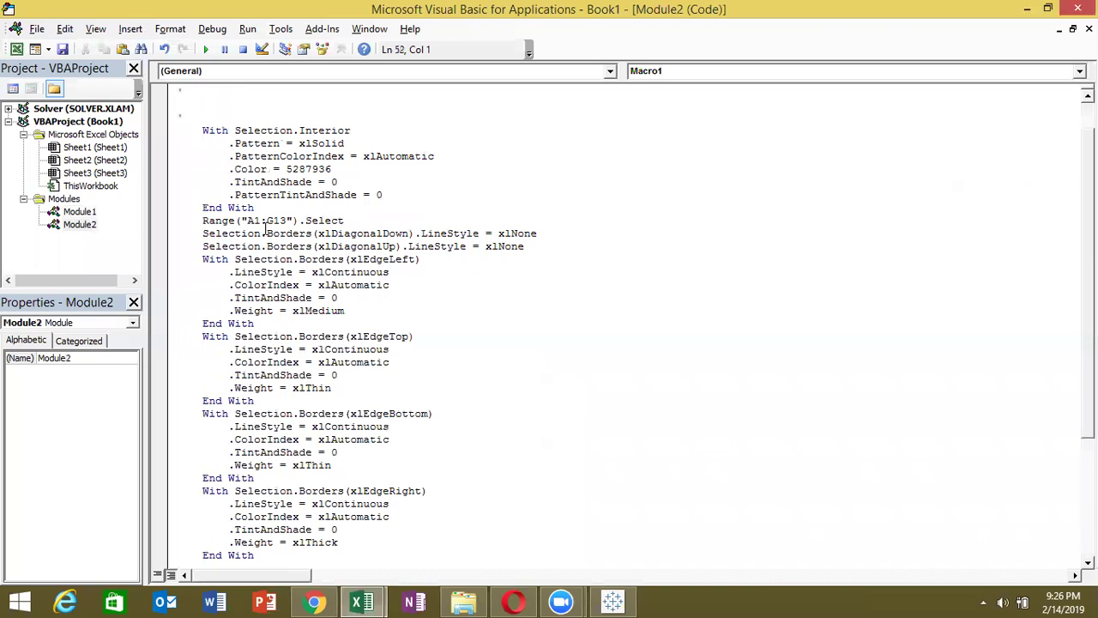
click(203, 233)
key(Return)
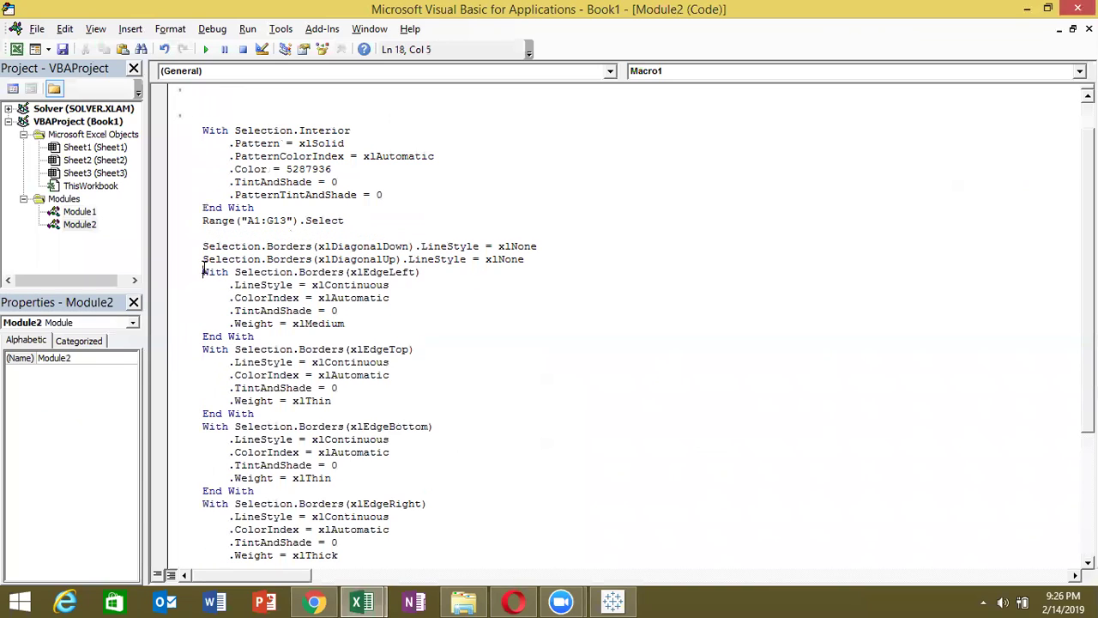
key(Return)
drag(547, 262, 192, 227)
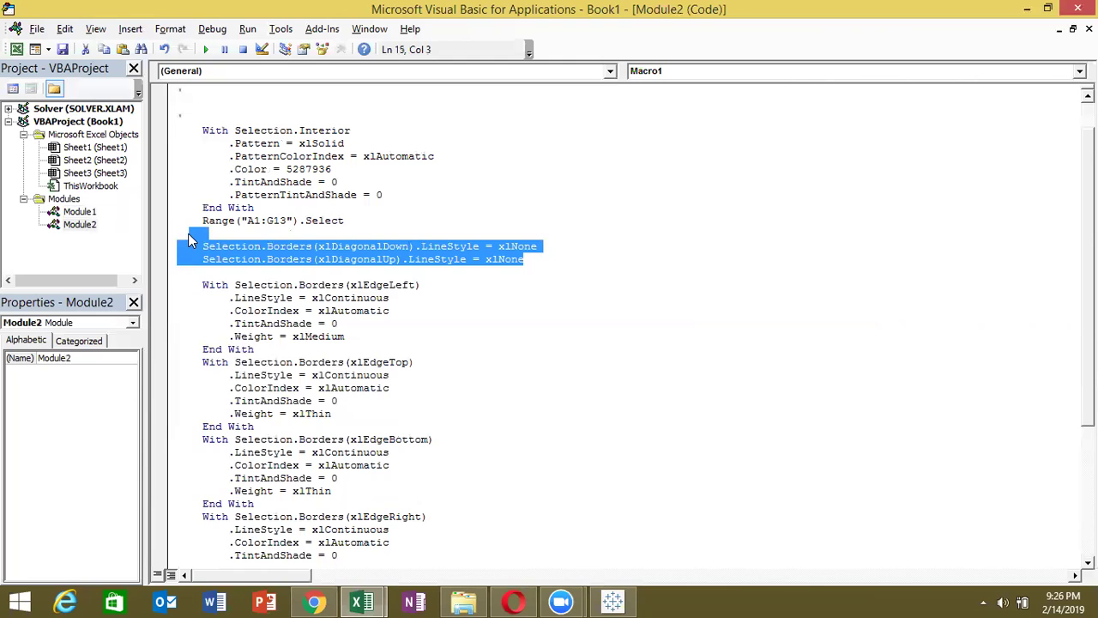
click(203, 362)
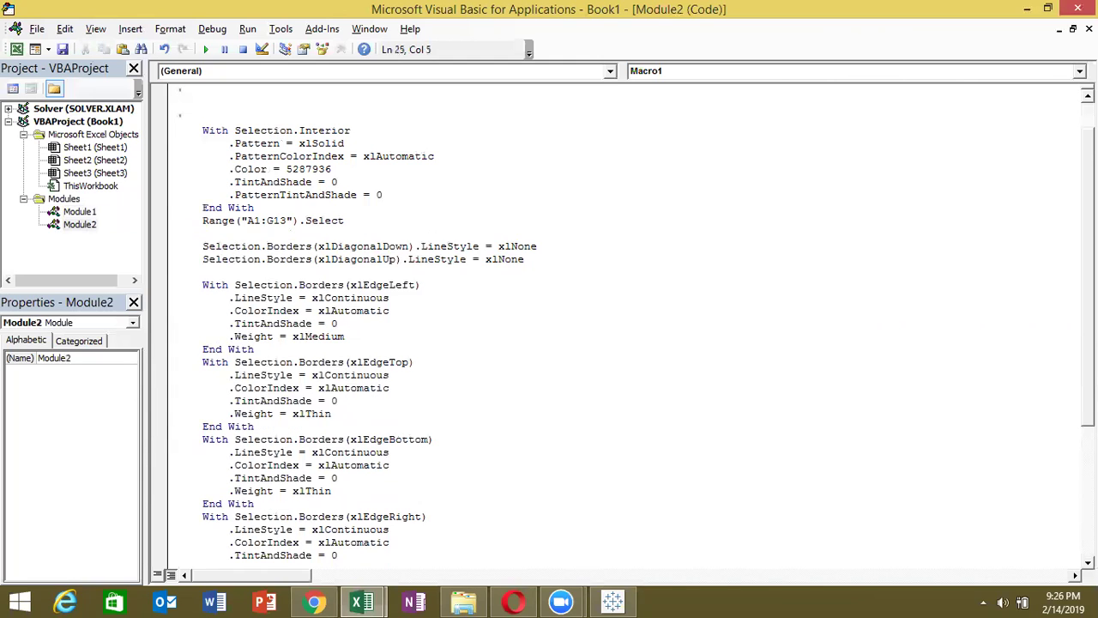
key(Return)
key(Return)
click(351, 286)
drag(355, 286, 390, 289)
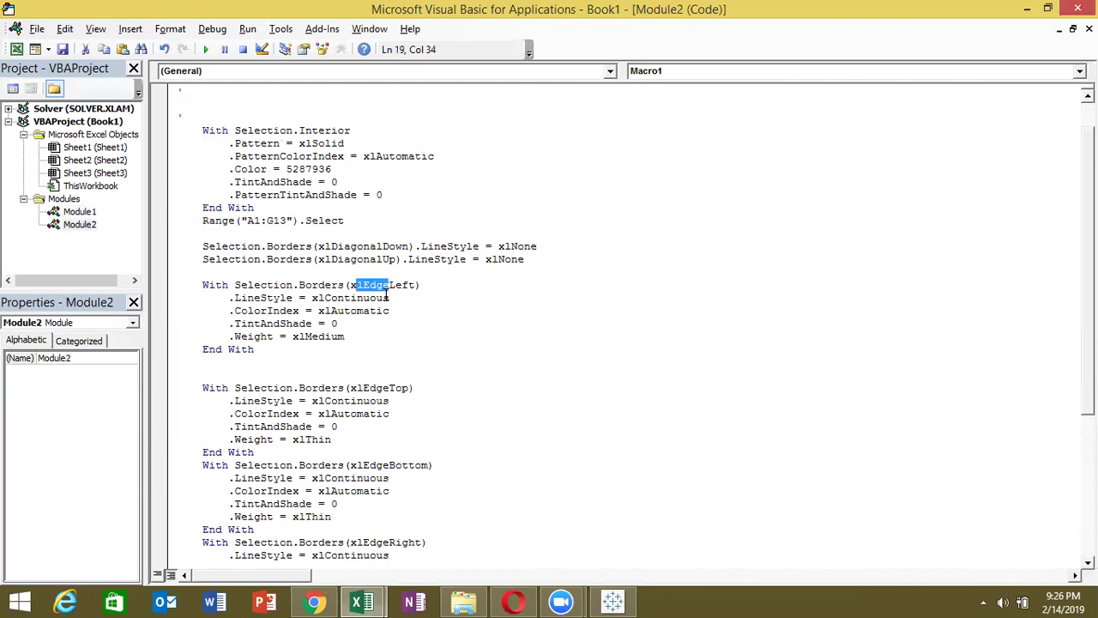
click(379, 287)
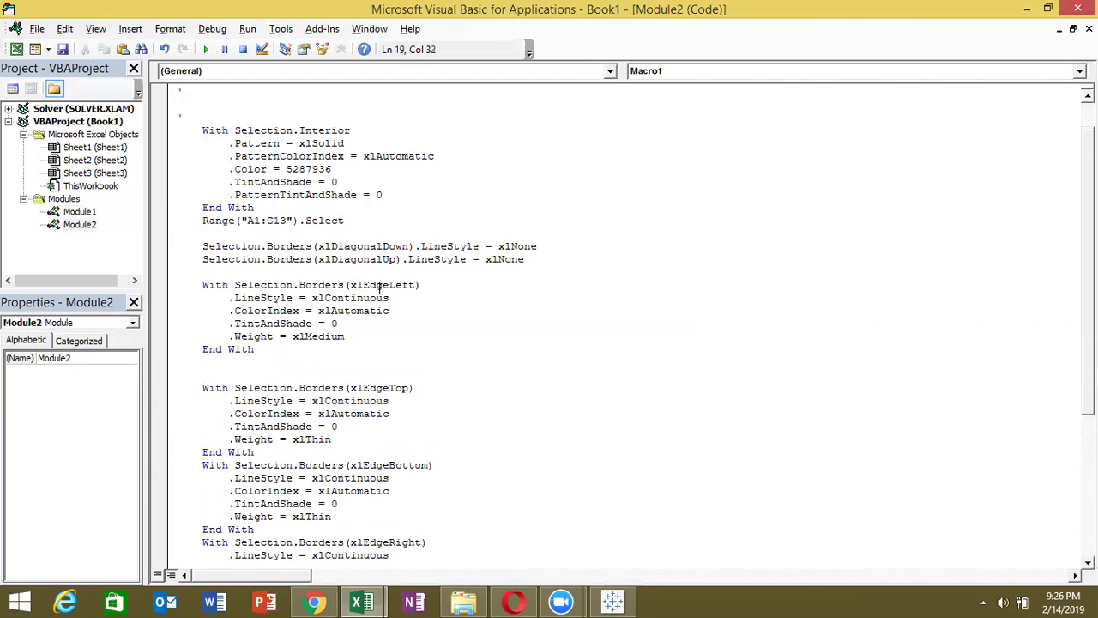
double_click(289, 298)
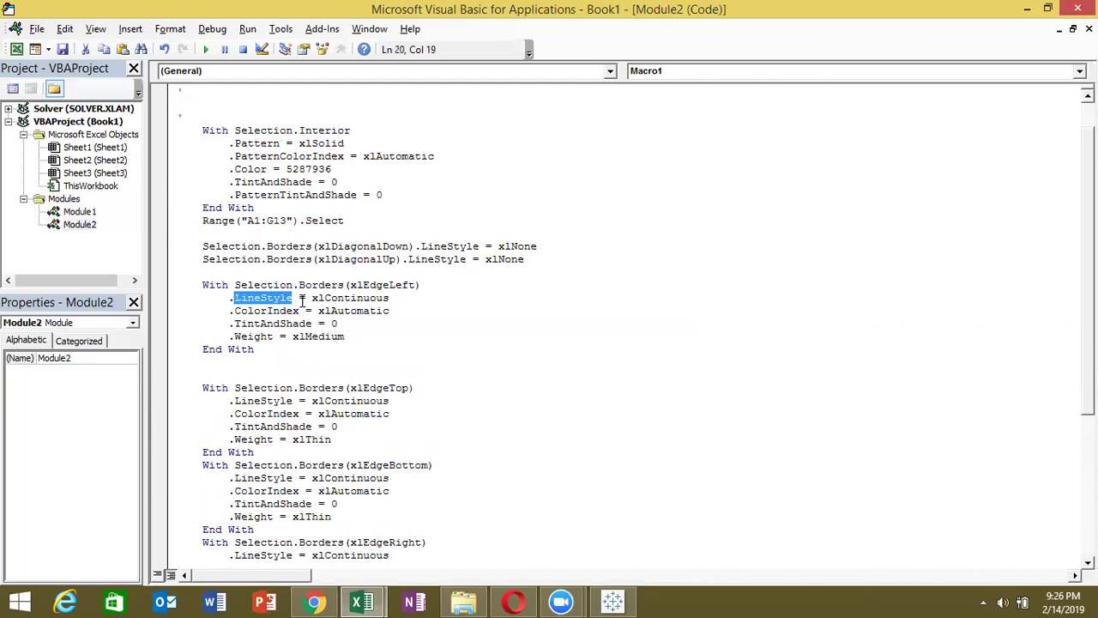
drag(315, 297, 399, 297)
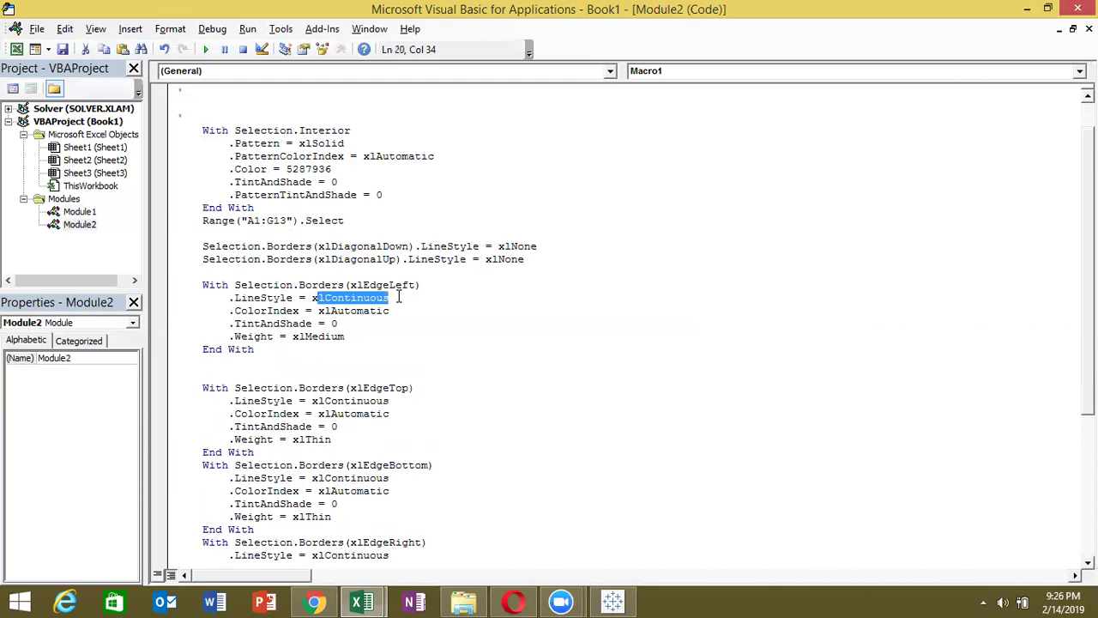
double_click(283, 311)
drag(320, 313, 391, 314)
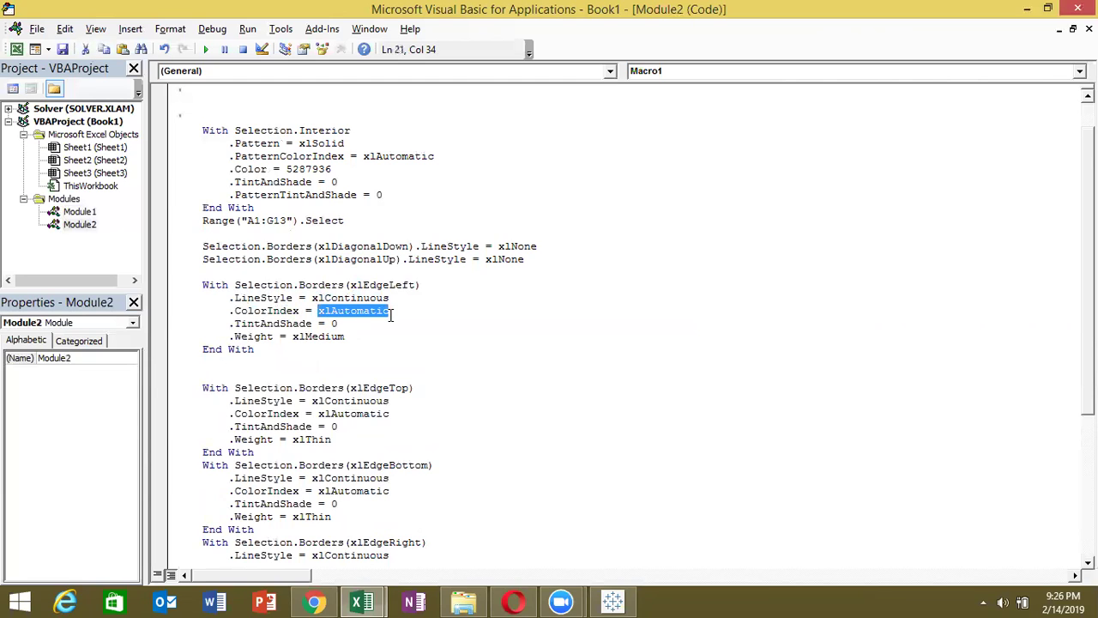
double_click(300, 324)
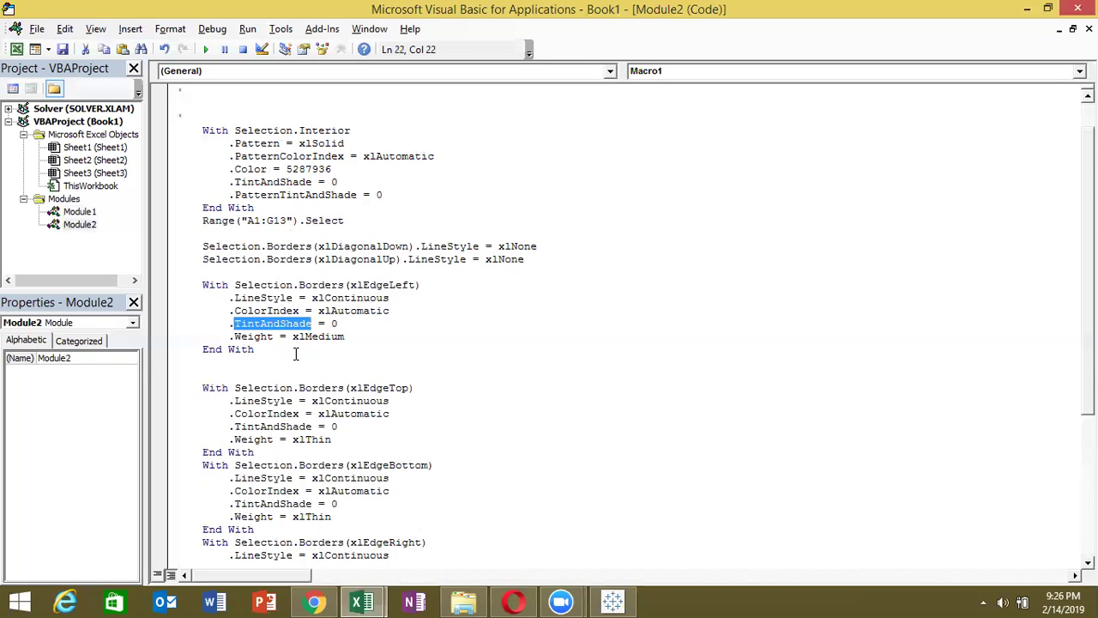
click(267, 336)
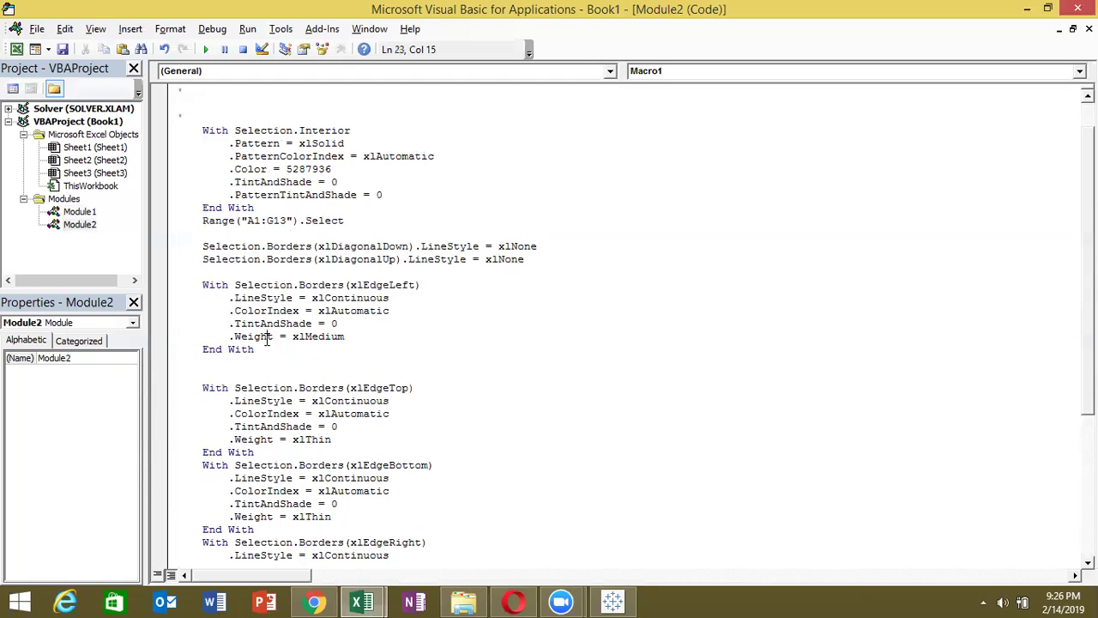
Review the border code's settings: xlThin, xlThick, xlDouble, xlDash and xlMedium for each edge
double_click(302, 439)
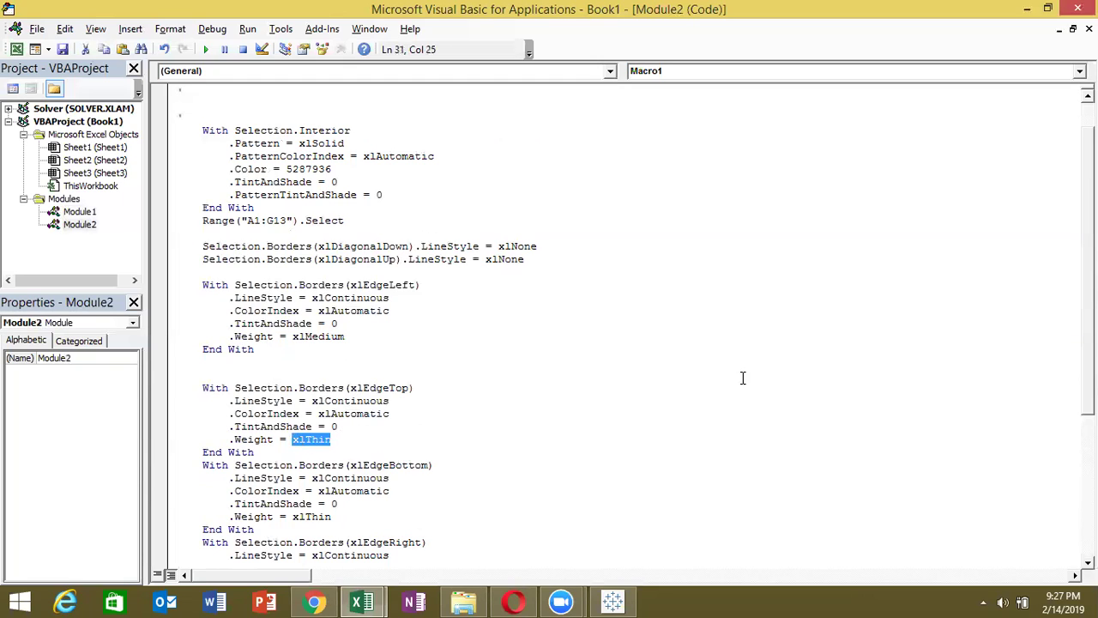
scroll(635, 326, down, 1)
scroll(635, 326, down, 2)
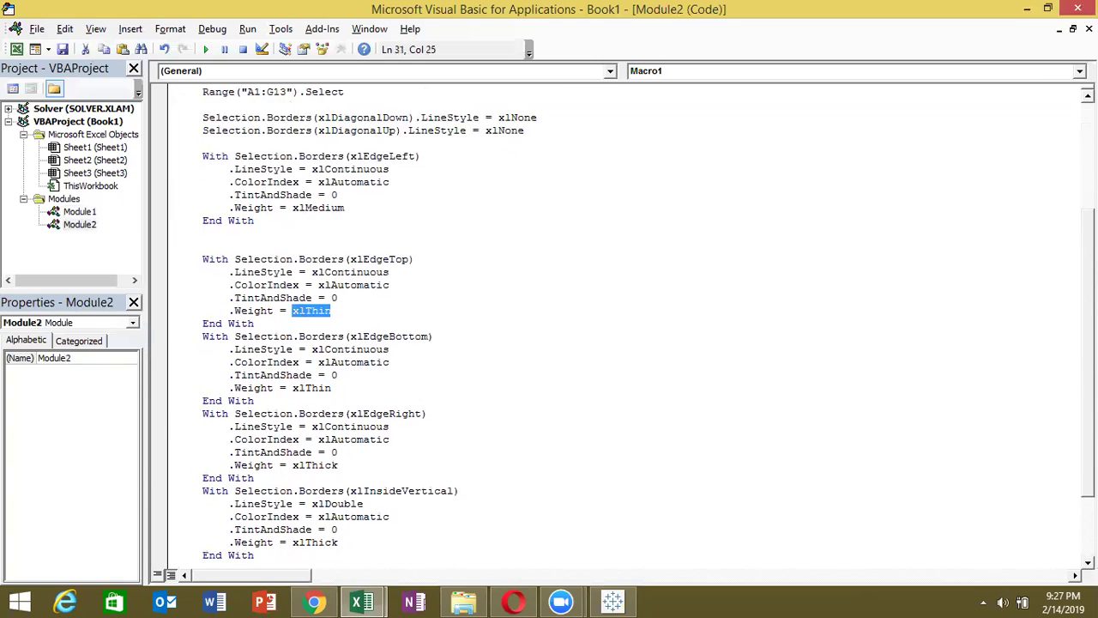
scroll(635, 326, down, 1)
double_click(322, 439)
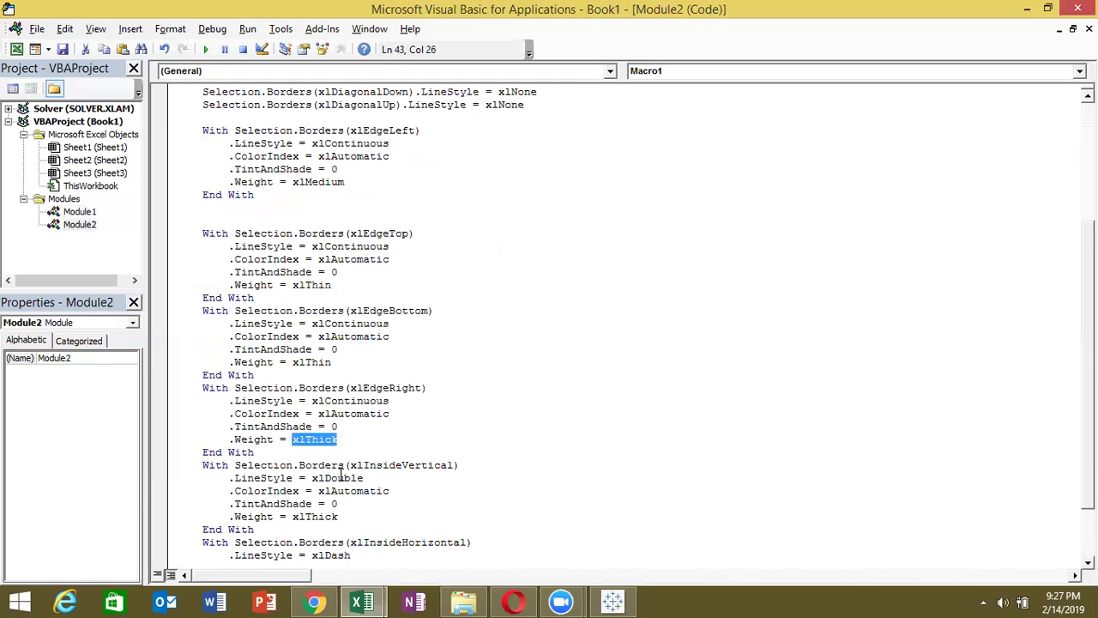
click(277, 475)
click(311, 478)
drag(312, 478, 364, 478)
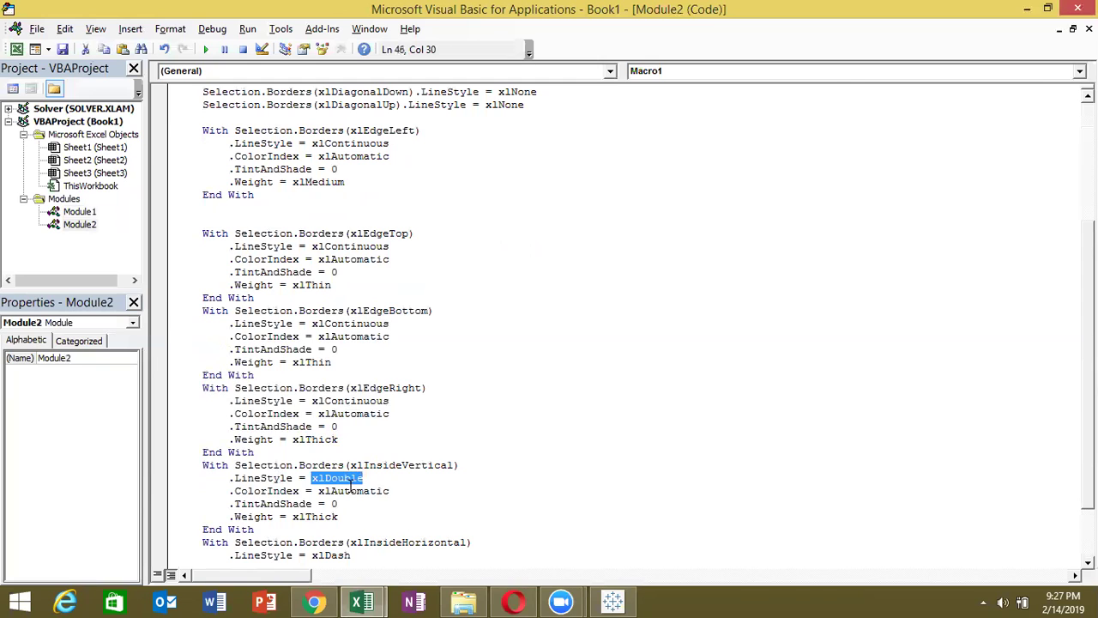
double_click(327, 516)
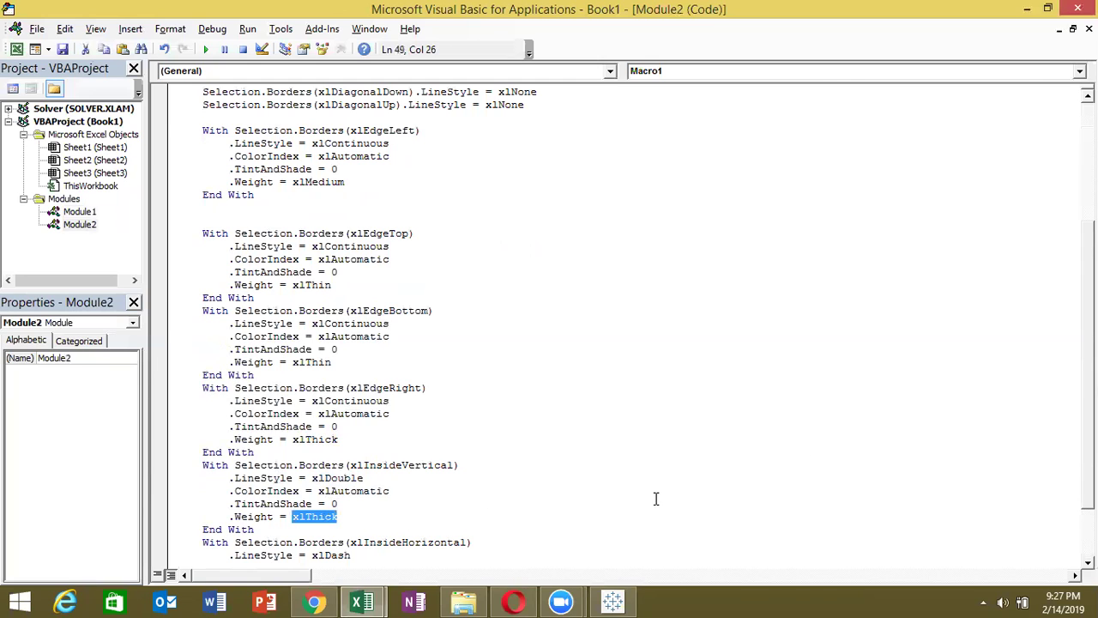
scroll(627, 326, down, 2)
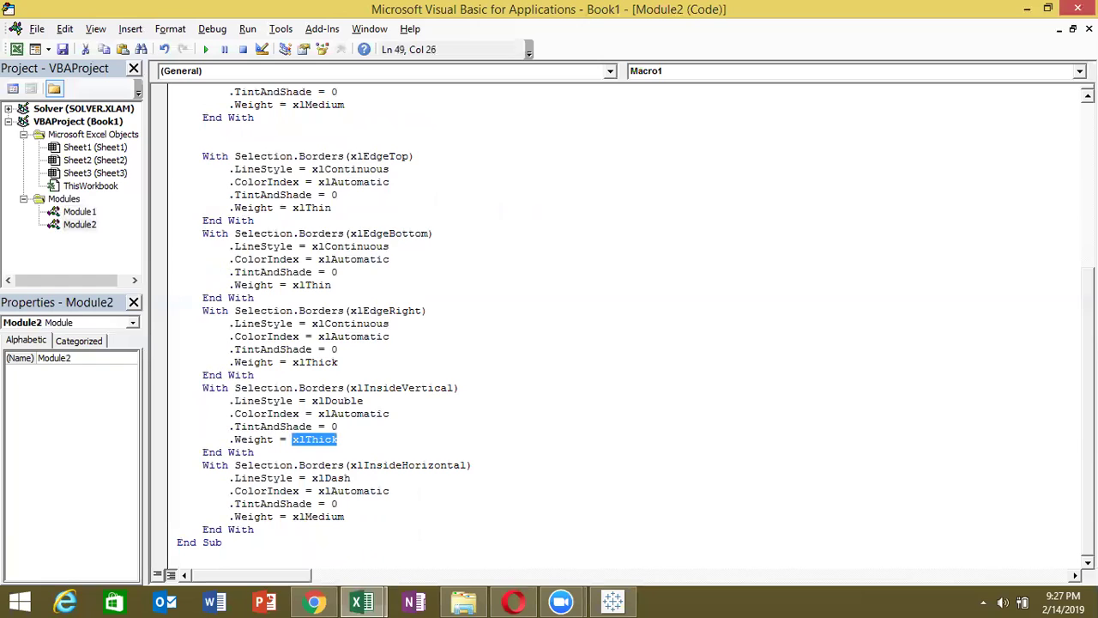
click(237, 478)
double_click(237, 478)
drag(317, 478, 352, 478)
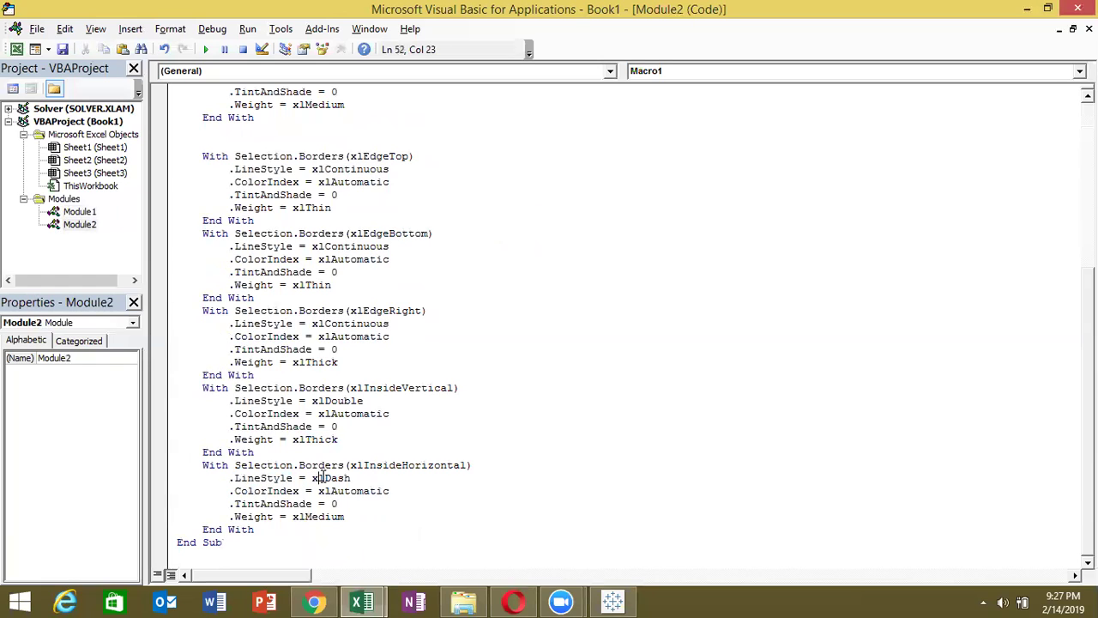
drag(344, 516, 293, 517)
drag(356, 465, 454, 468)
drag(389, 388, 420, 388)
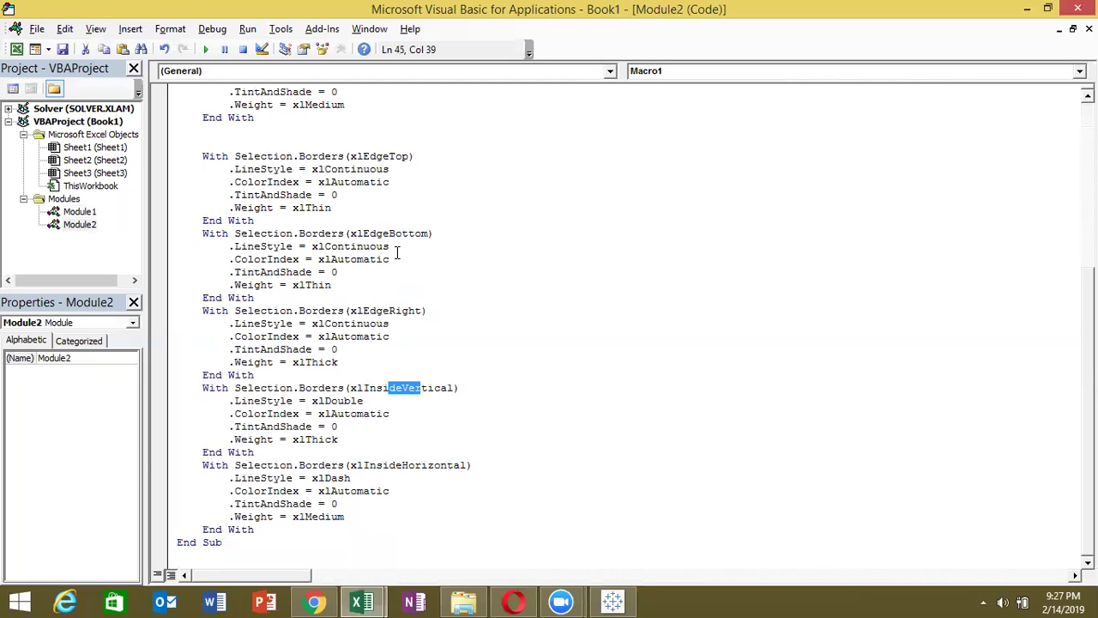
Delete the (xlEdgeBottom) argument, then undo to restore it and return to Excel
click(350, 233)
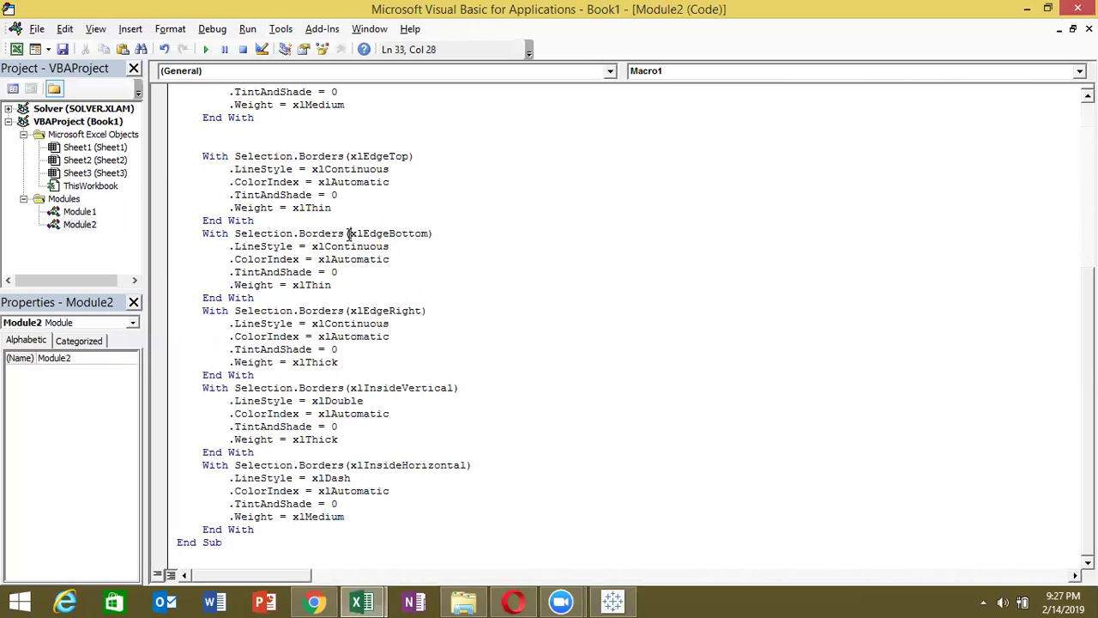
drag(347, 234, 435, 238)
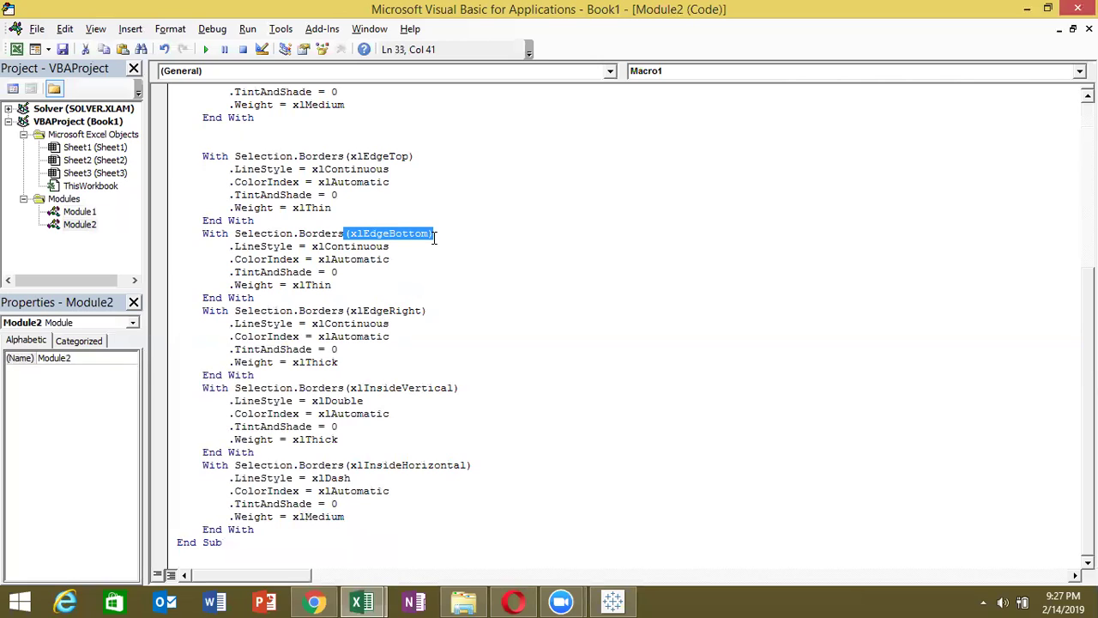
key(Delete)
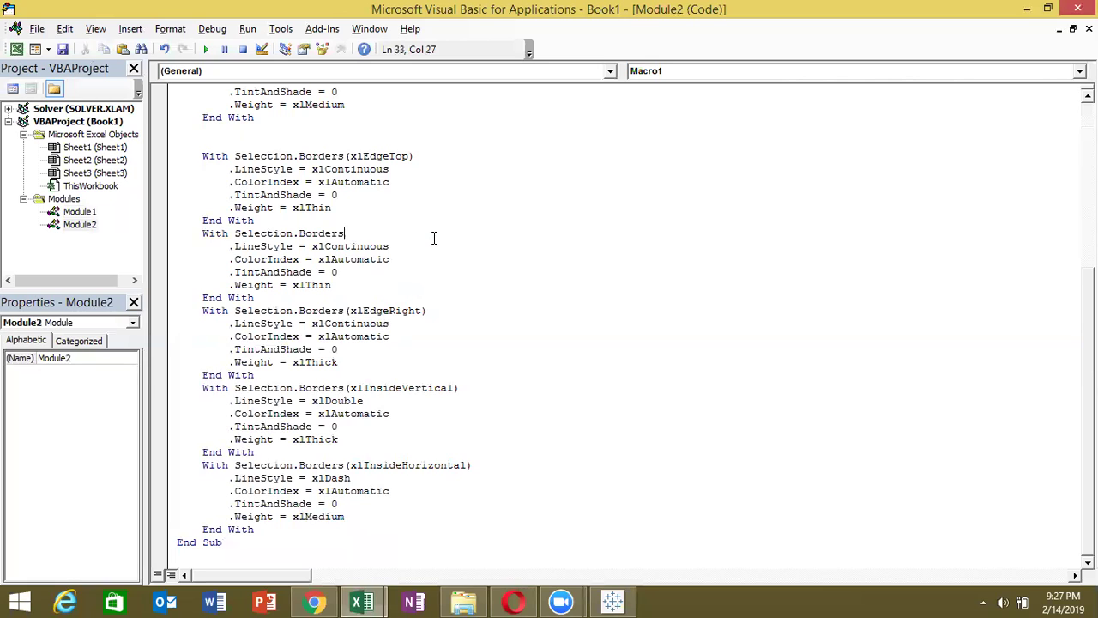
key(ctrl+z)
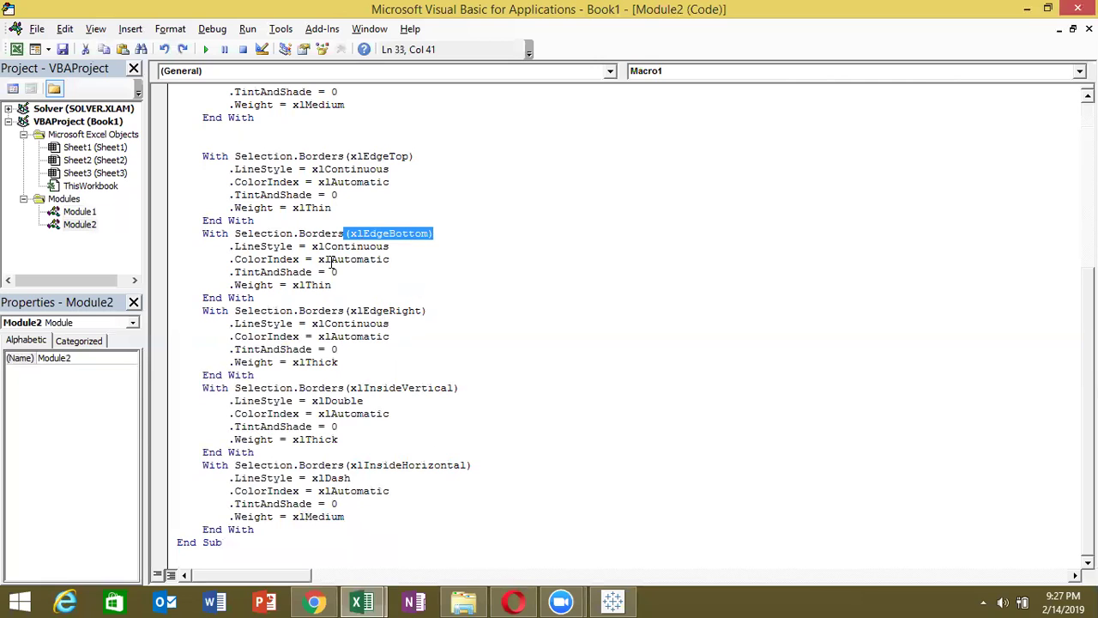
click(331, 259)
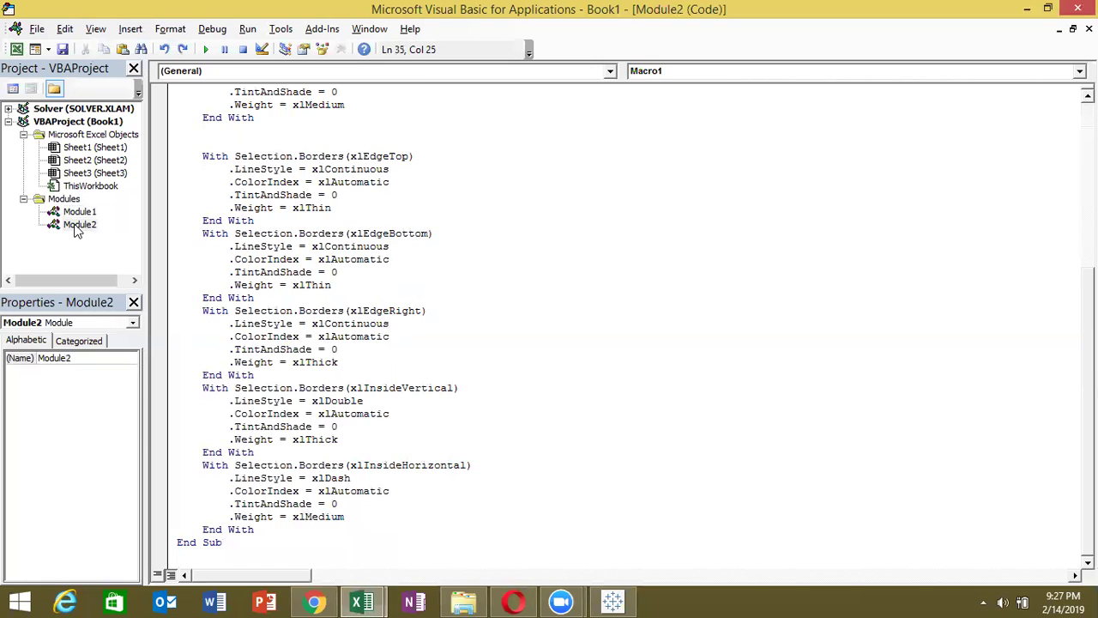
key(alt+F11)
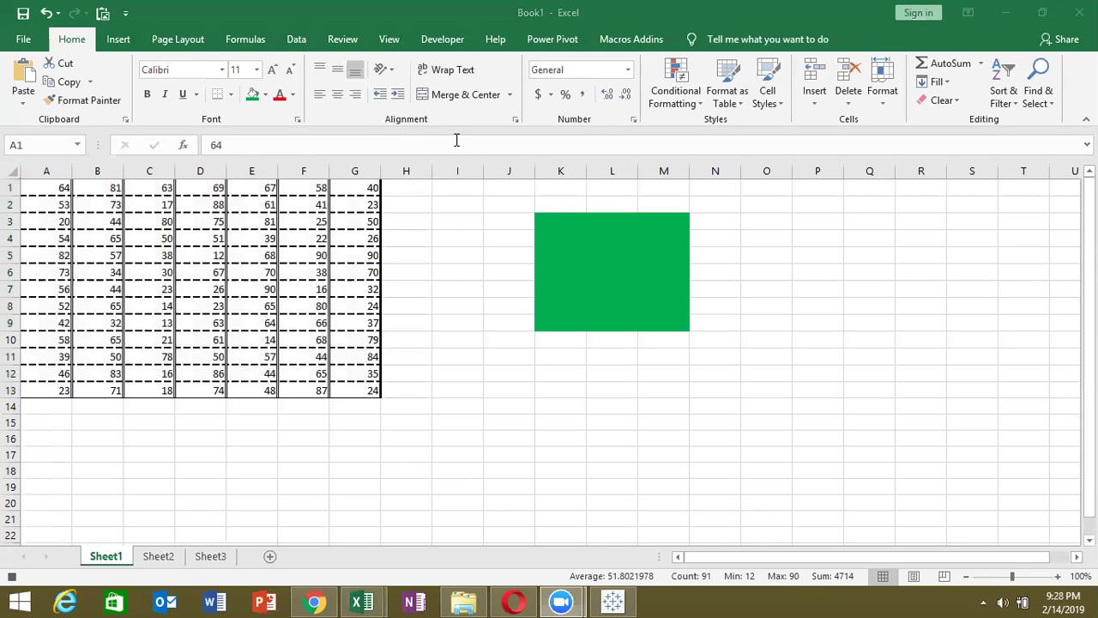
Merge cells I3:J6 into one centred cell with Merge & Center
drag(456, 222, 515, 273)
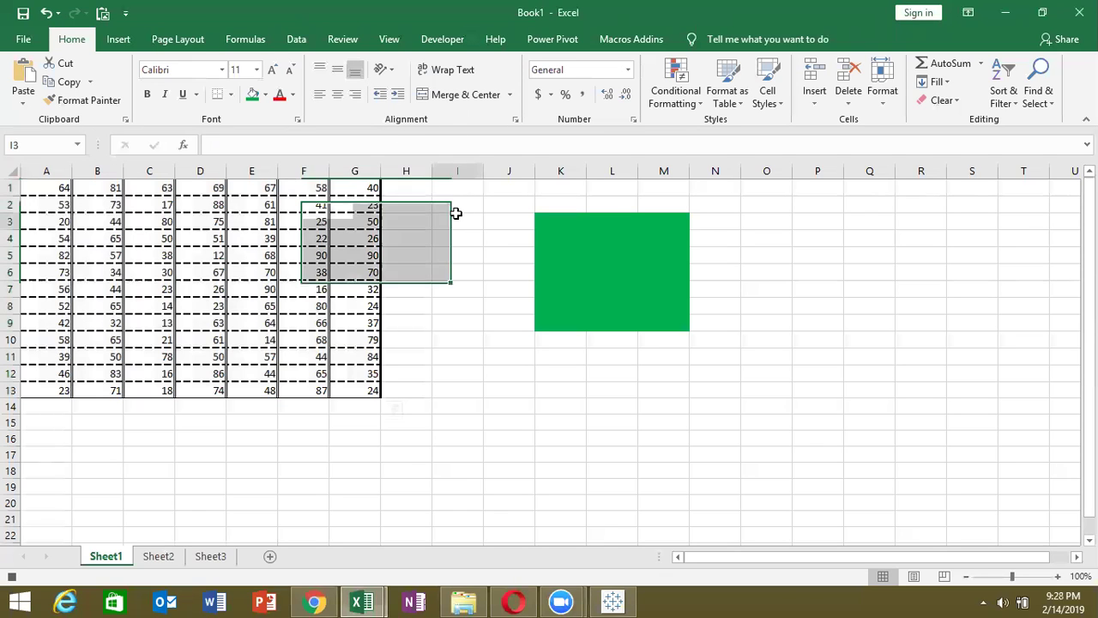
click(442, 99)
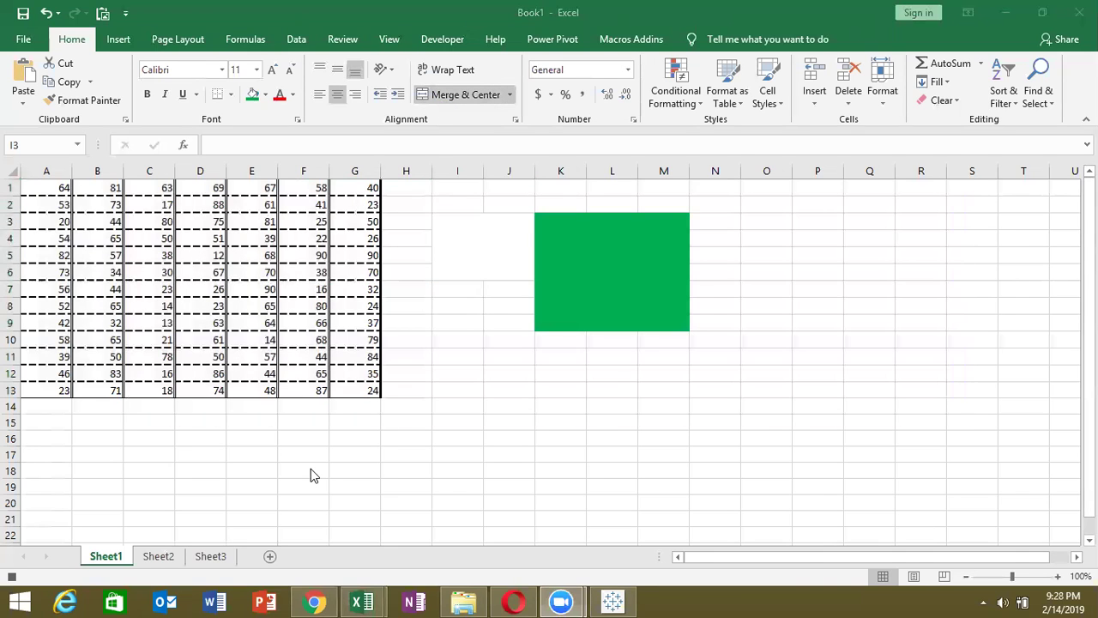
key(alt+Tab)
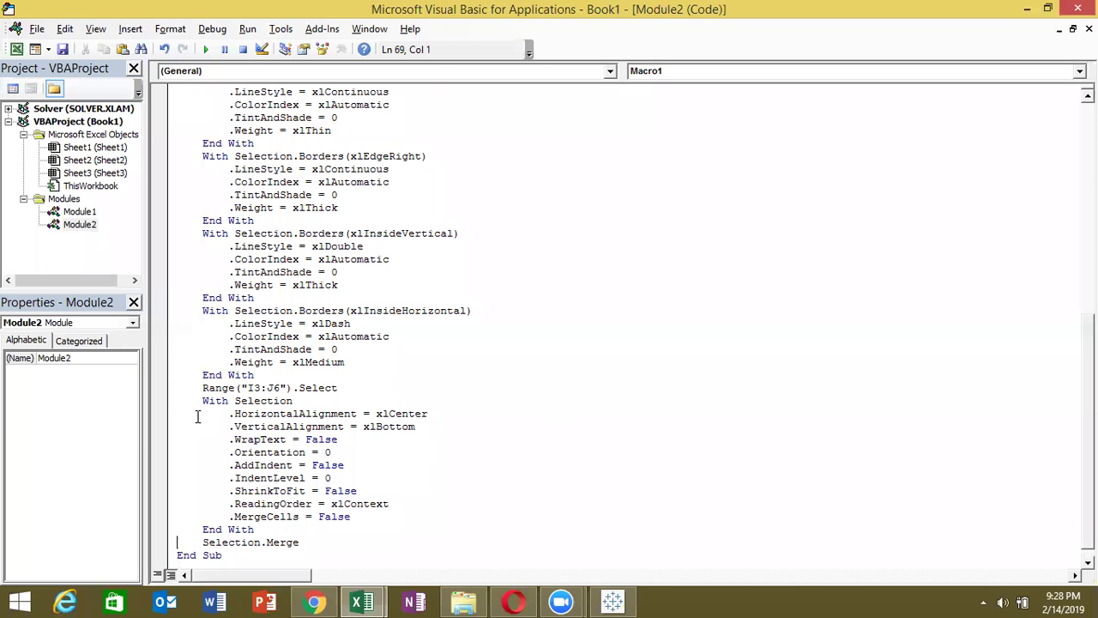
Add blank lines around the With Selection block and delete the ReadingOrder = xlContext line
click(203, 402)
key(Return)
key(Return)
key(Return)
key(Down)
key(Down)
key(Down)
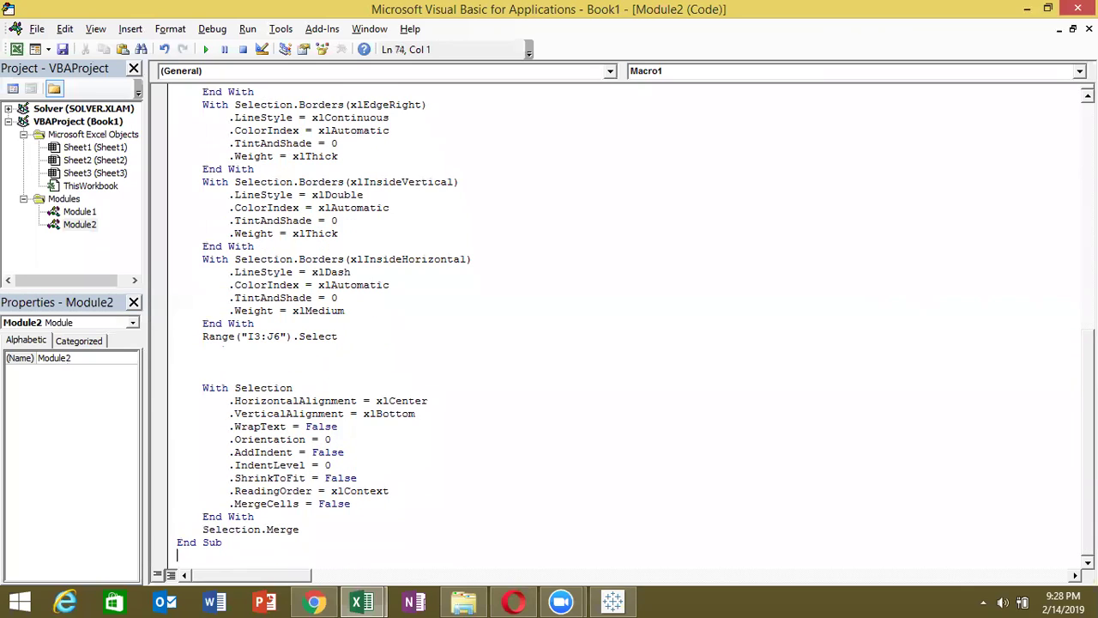
key(Up)
key(Up)
key(End)
key(Up)
click(258, 516)
key(Return)
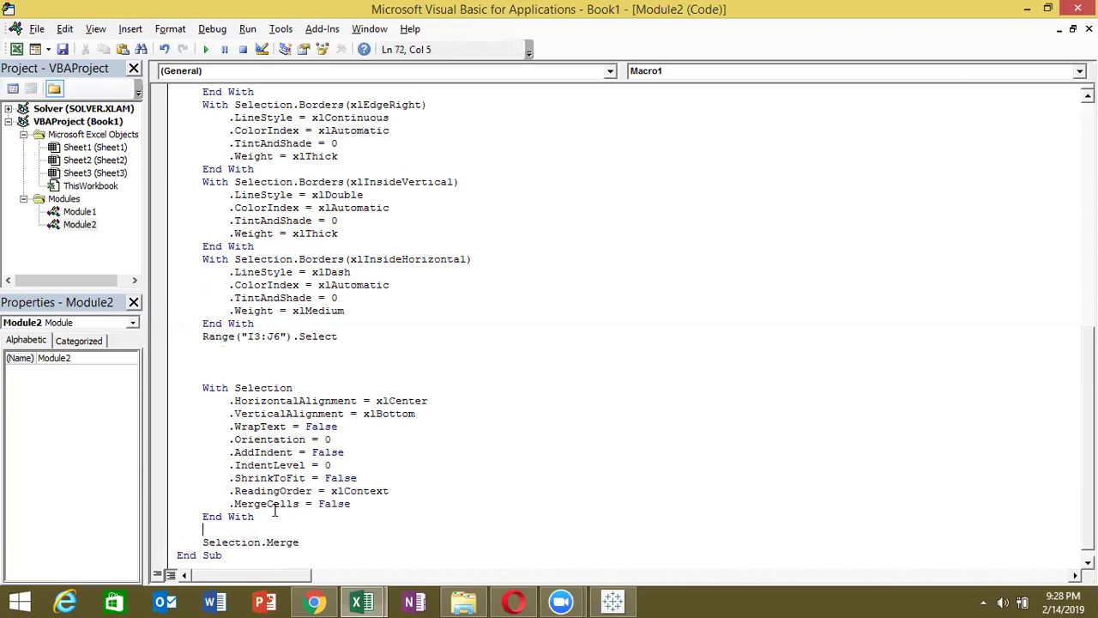
drag(394, 491, 221, 491)
key(Delete)
Highlight the HorizontalAlignment = xlCenter setting and compare it with the merged cell in Excel
drag(234, 401, 382, 404)
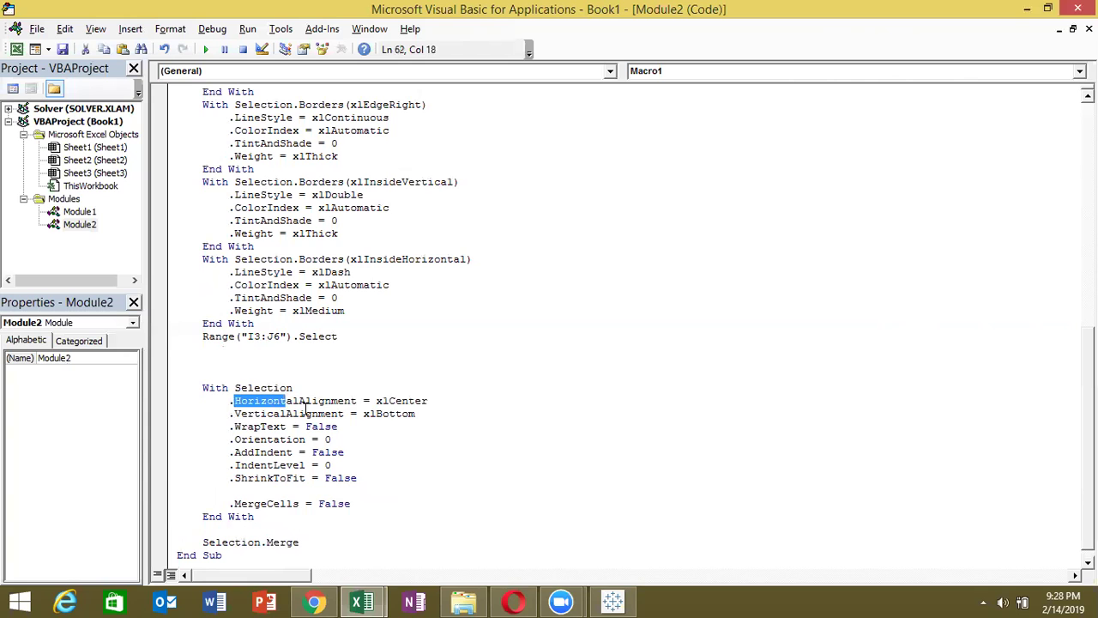
click(401, 400)
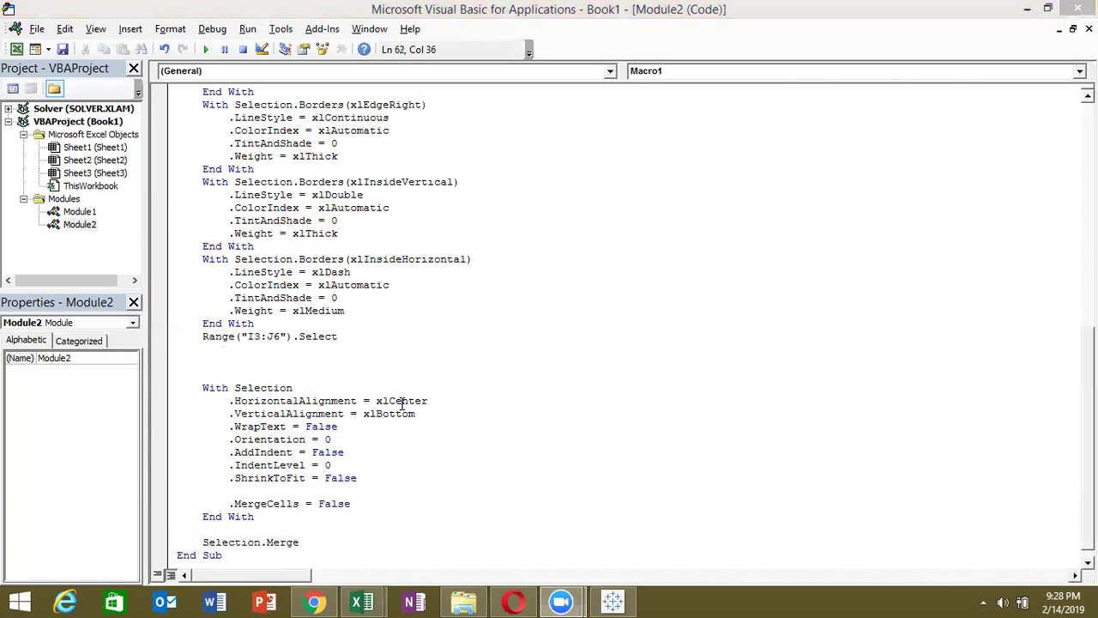
key(alt+Tab)
key(alt+Tab)
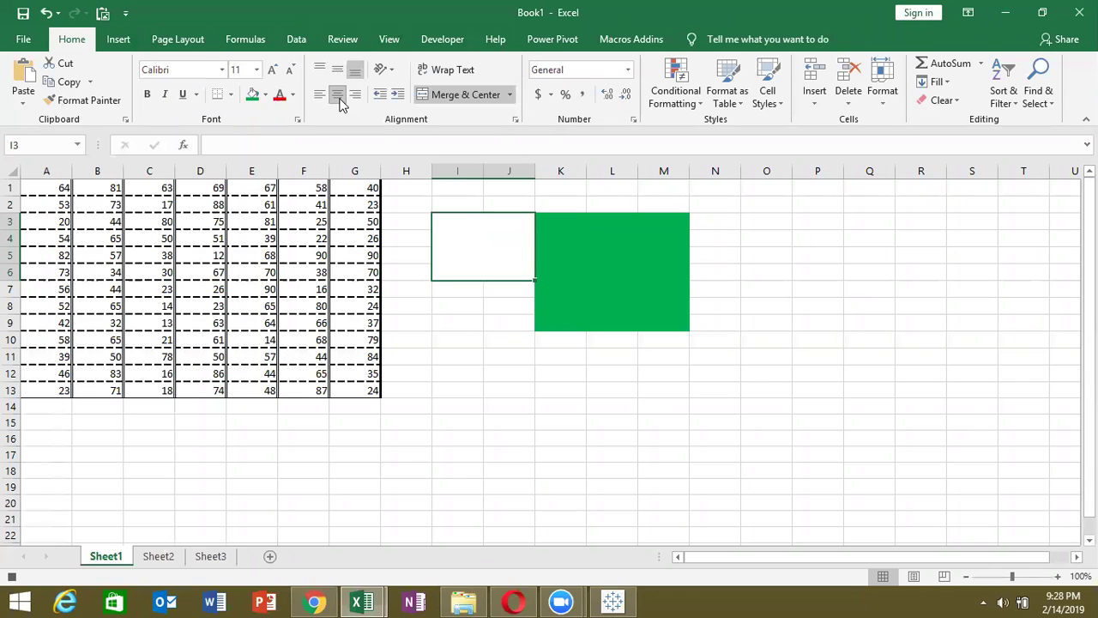
key(alt+Tab)
key(alt+Tab)
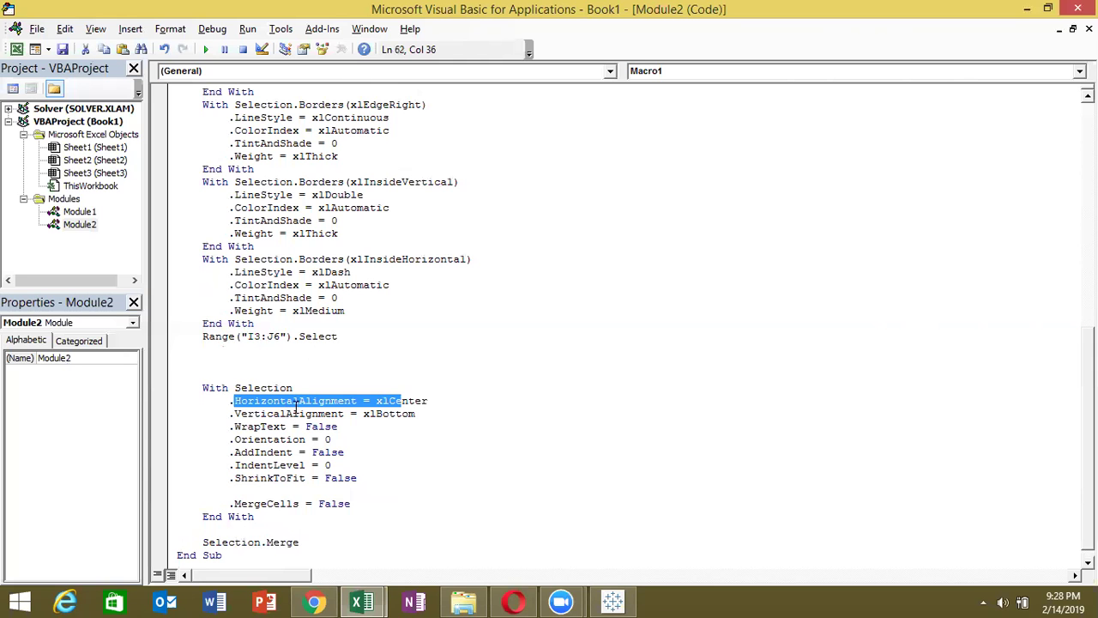
Highlight the VerticalAlignment, WrapText False, Orientation 0 and AddIndent settings in turn
click(340, 413)
double_click(340, 414)
click(369, 414)
click(286, 427)
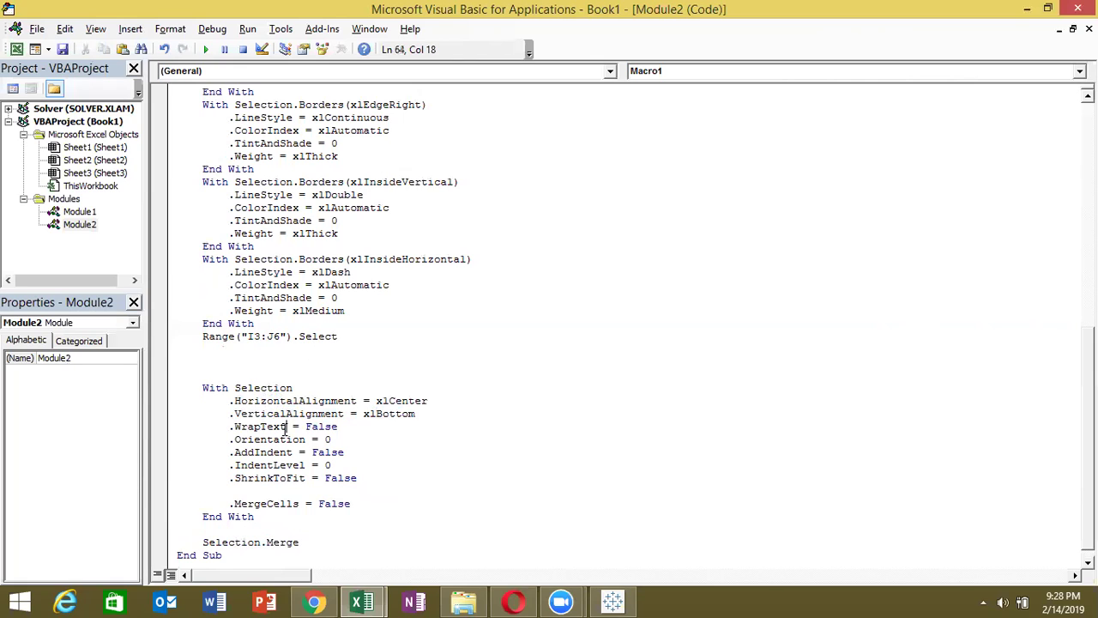
double_click(285, 426)
double_click(309, 429)
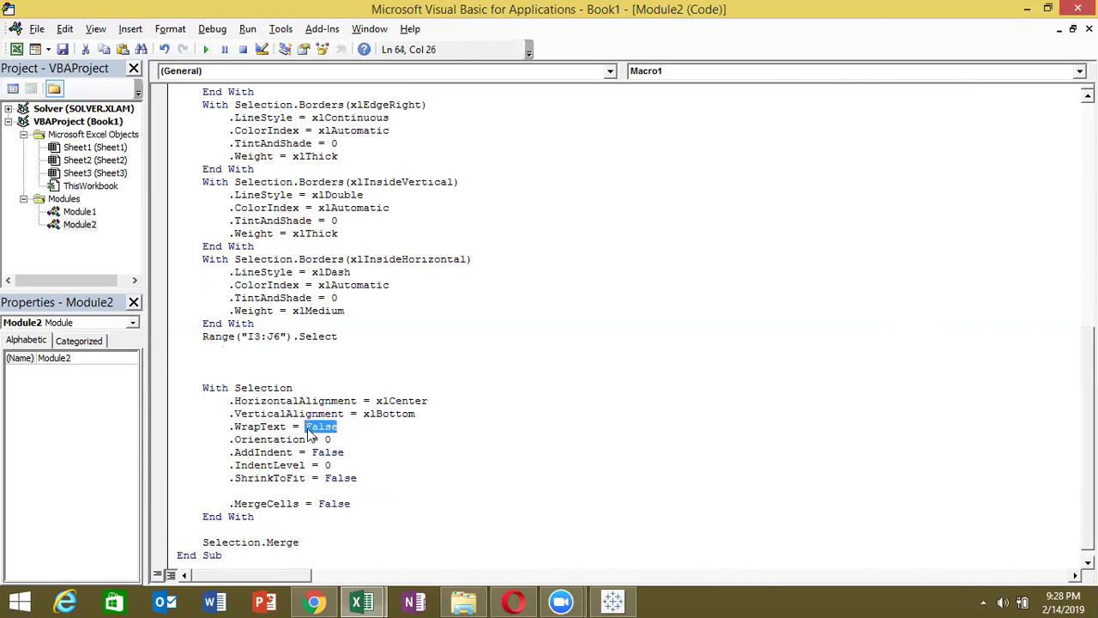
click(298, 439)
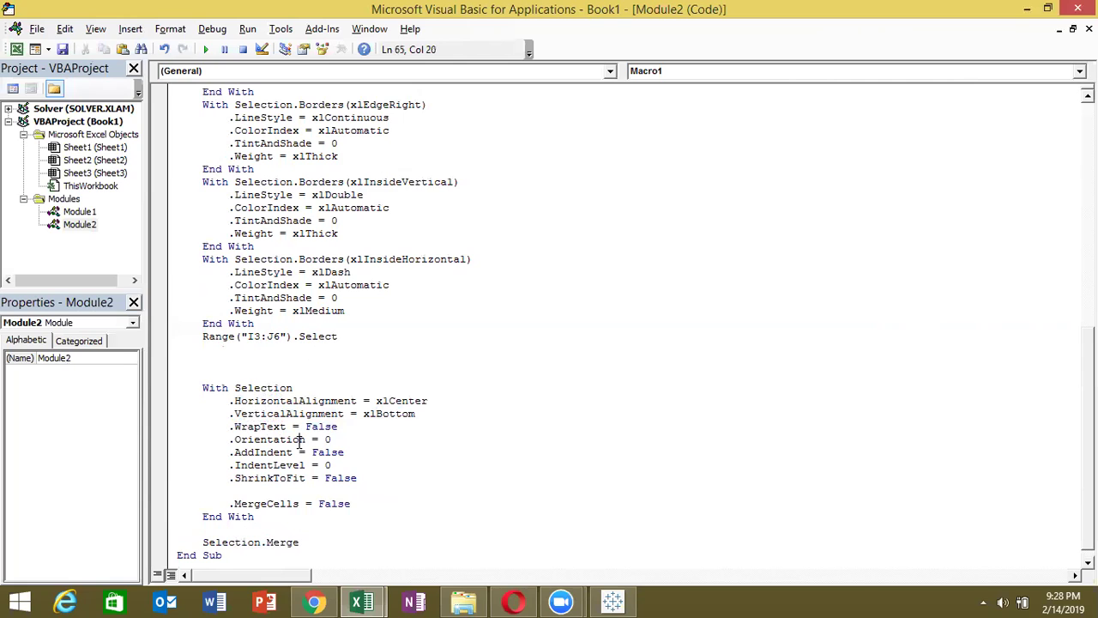
click(331, 440)
double_click(329, 439)
double_click(287, 453)
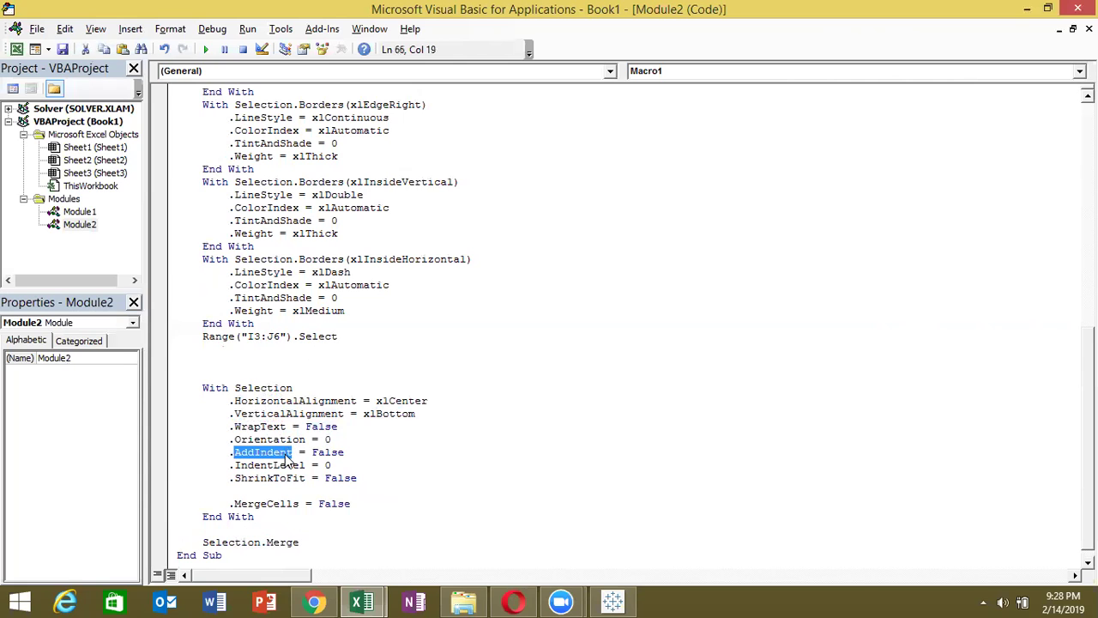
Highlight the ShrinkToFit property, then select the whole With Selection block
key(alt+Tab)
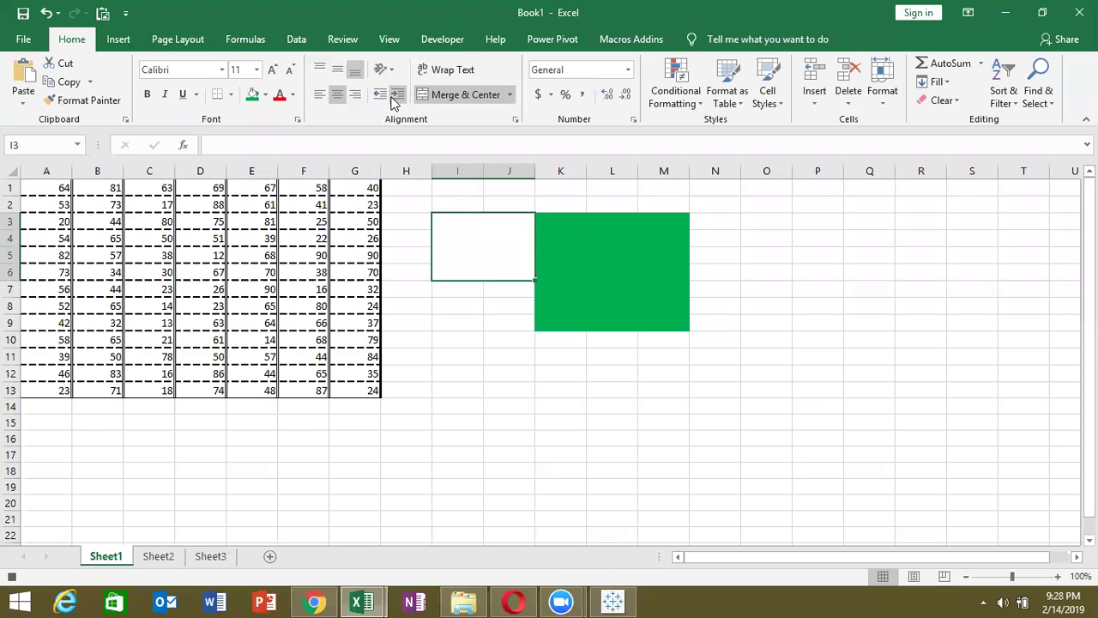
key(alt+Tab)
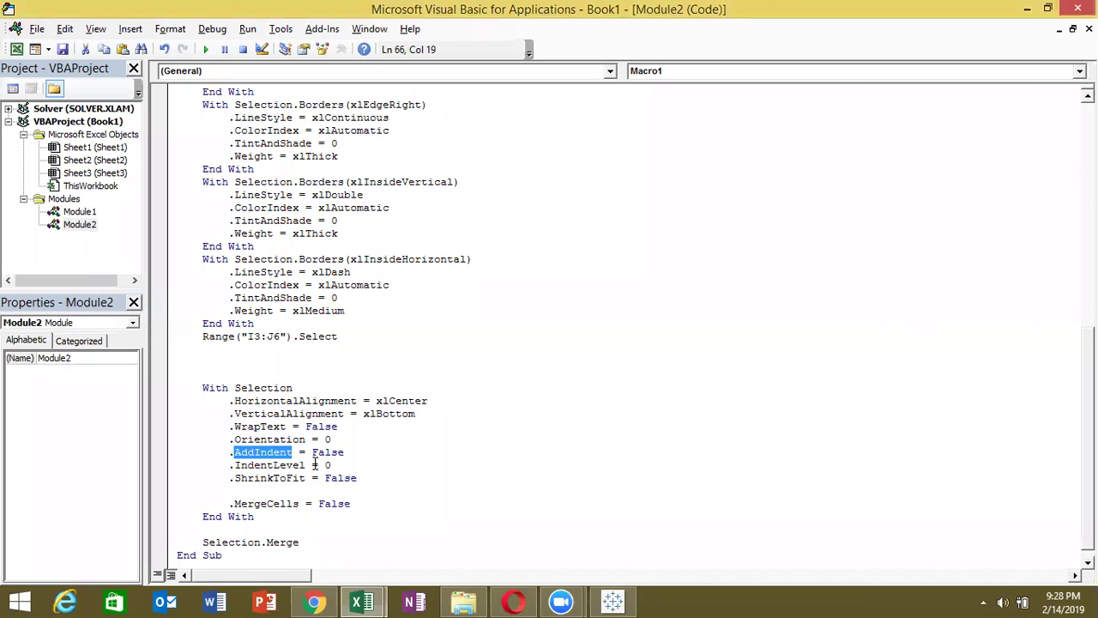
click(315, 464)
drag(235, 478, 298, 481)
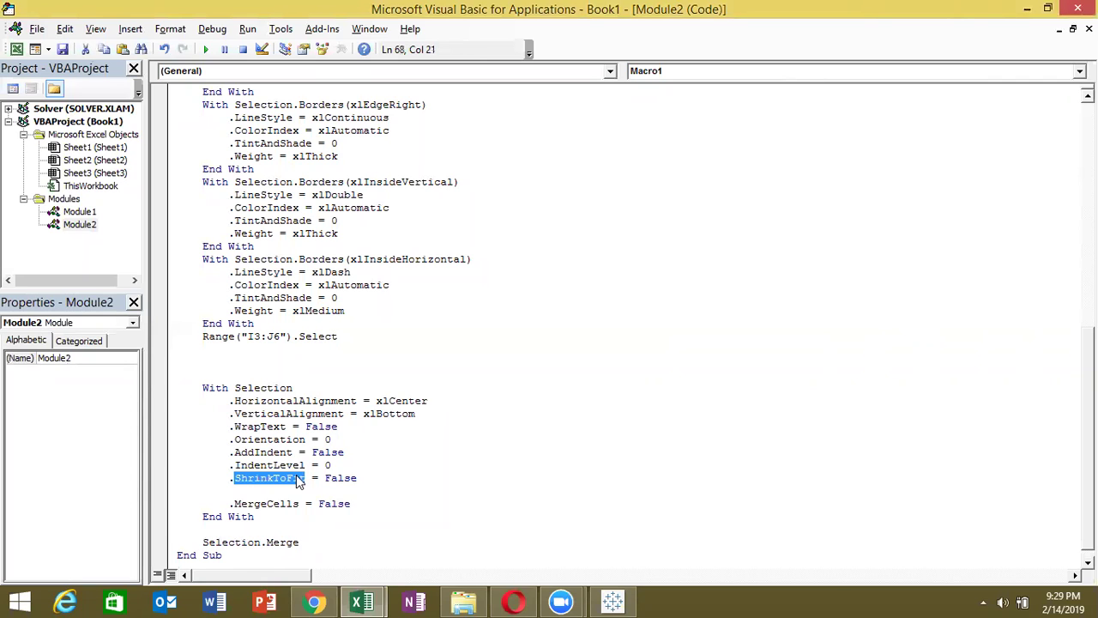
click(334, 503)
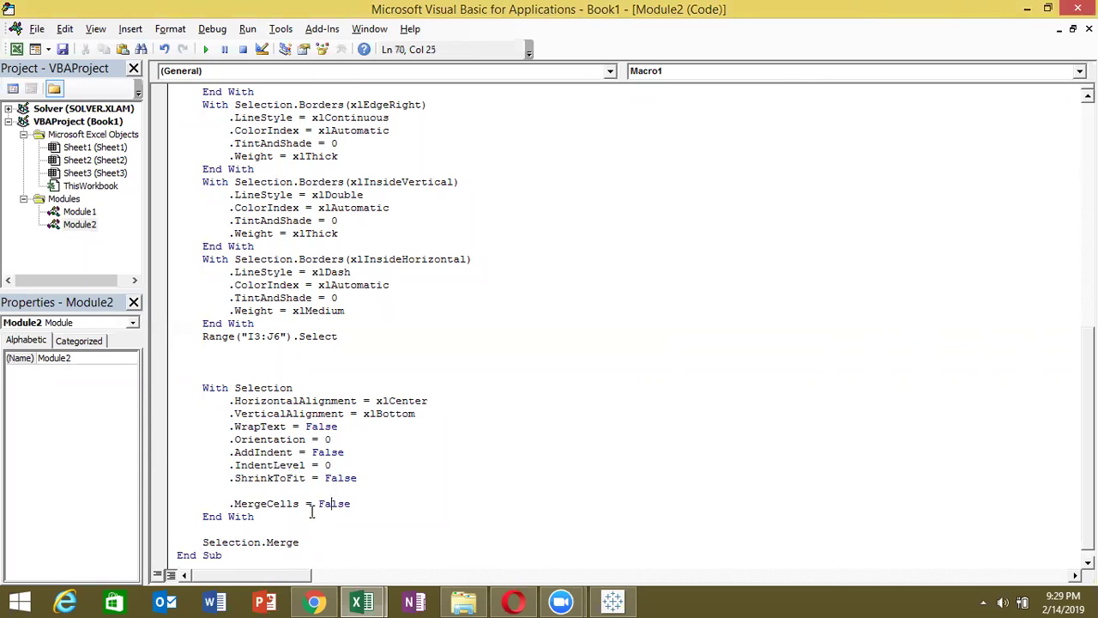
drag(276, 523, 203, 390)
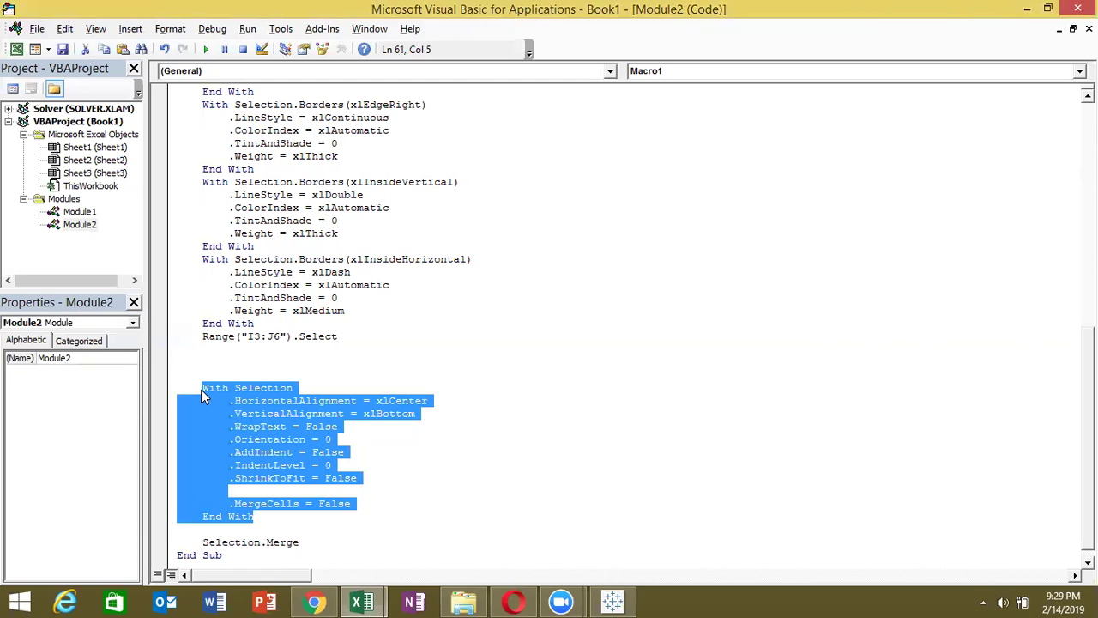
Switch from Module1 back to Module2 and highlight the MergeCells = False and Selection.Merge lines
double_click(77, 213)
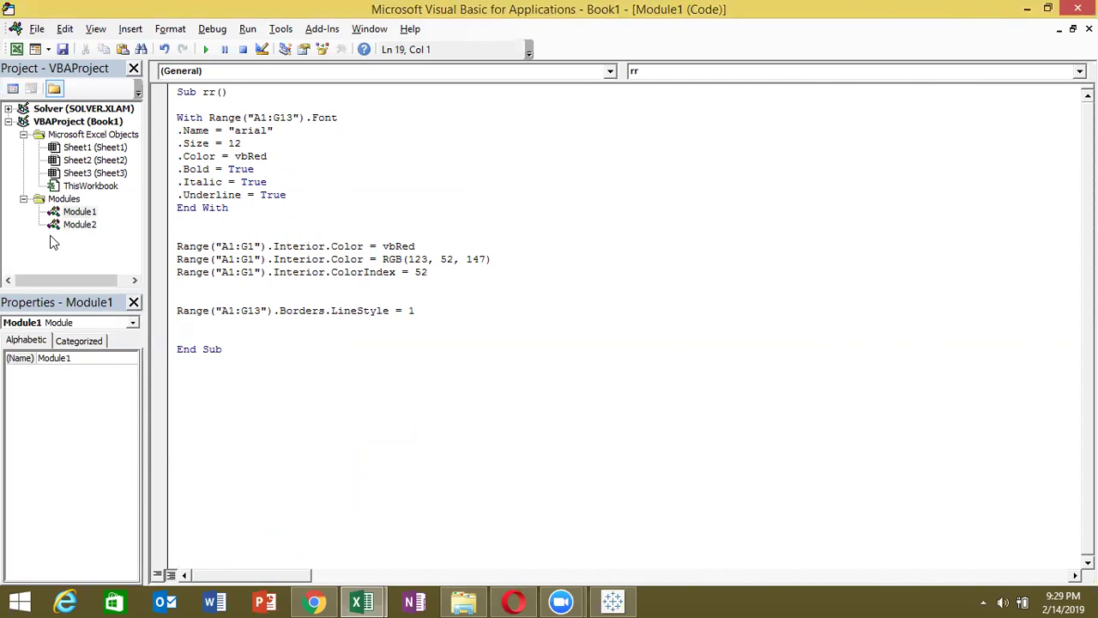
double_click(77, 226)
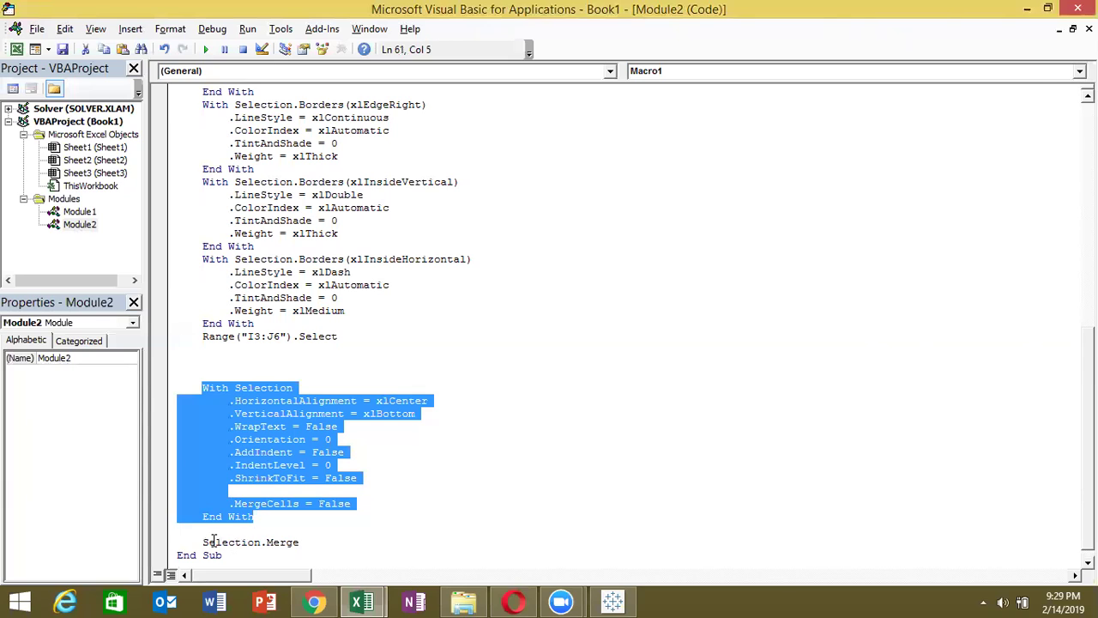
drag(208, 542, 303, 547)
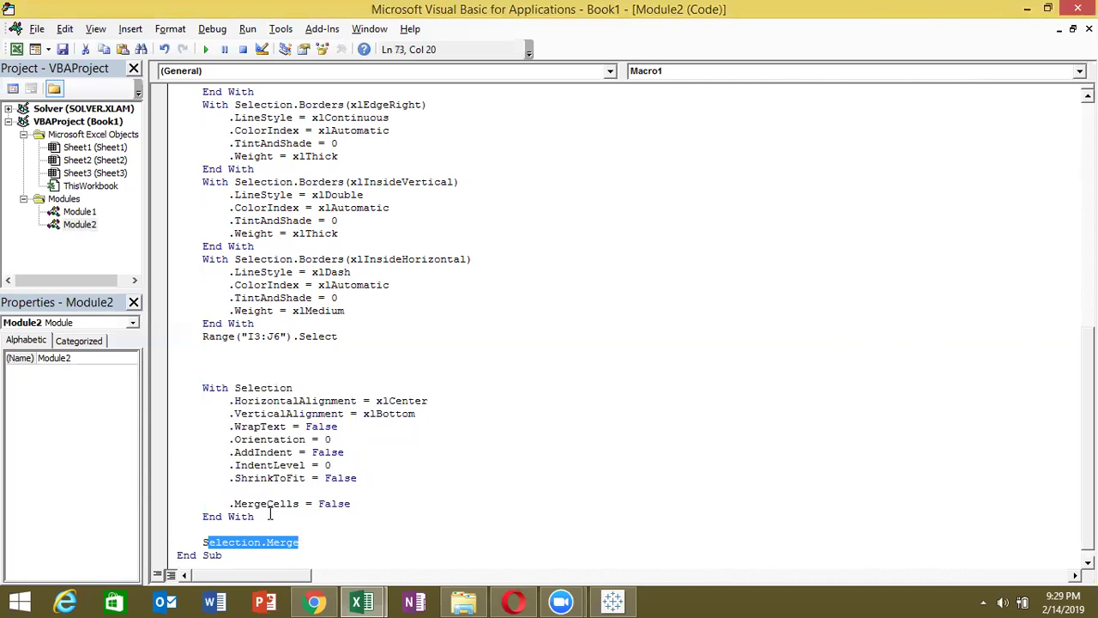
drag(229, 504, 350, 508)
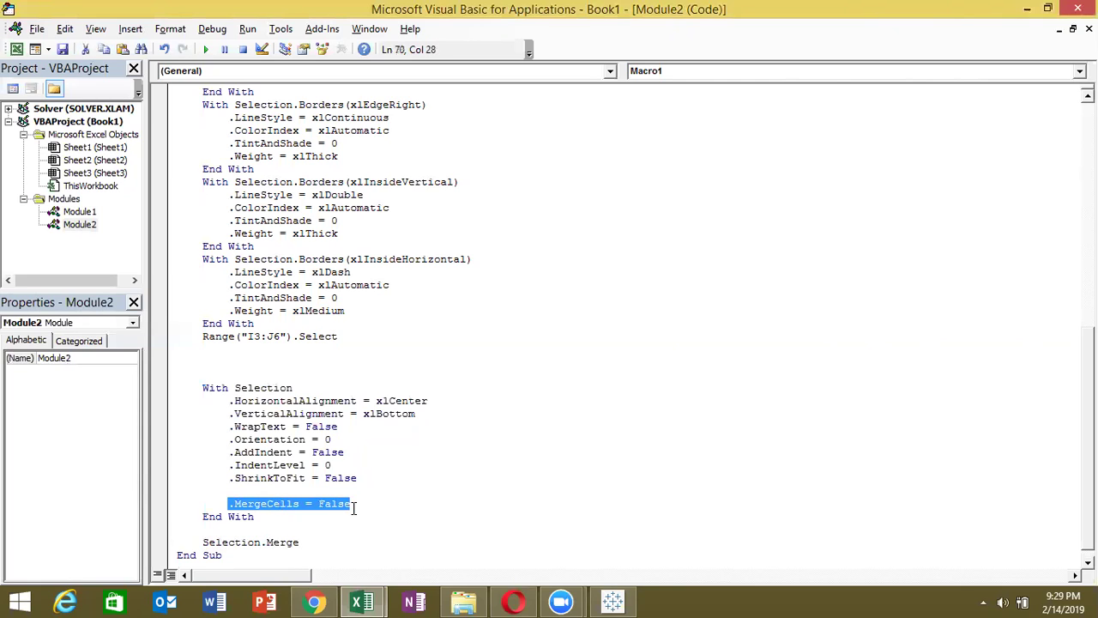
drag(299, 542, 193, 547)
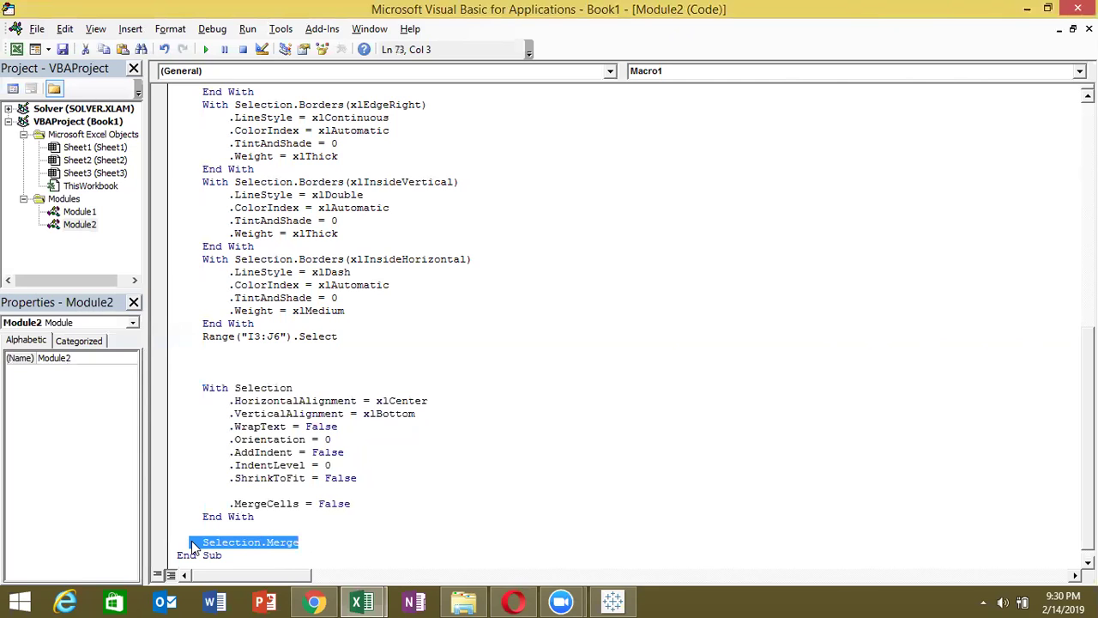
click(210, 546)
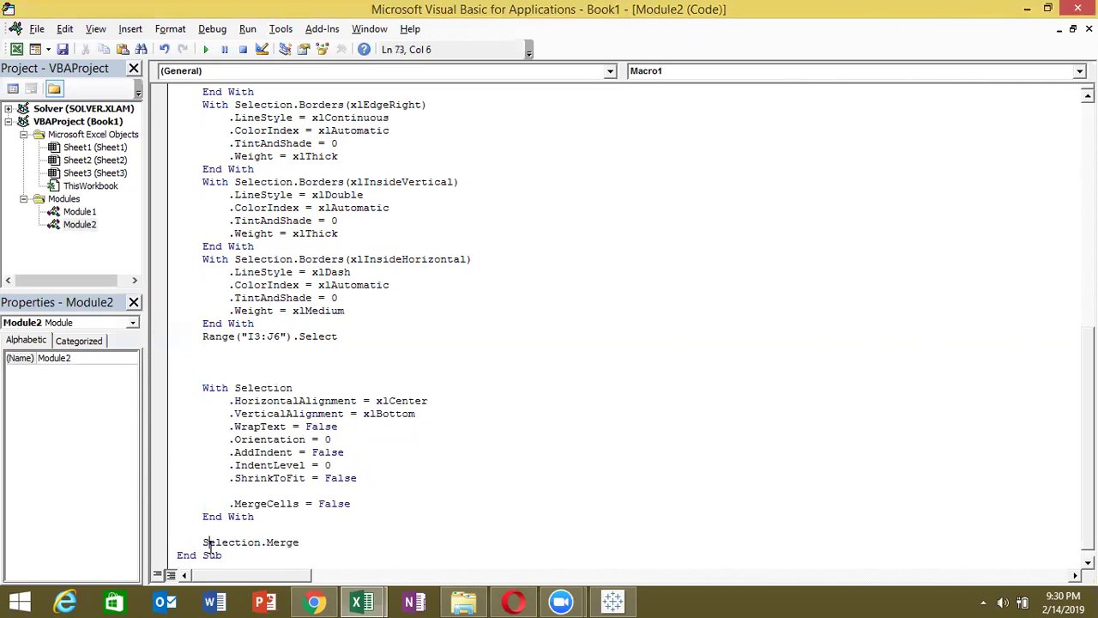
Select the With block's property lines, then place the caret after Selection.Merge
drag(194, 540, 156, 361)
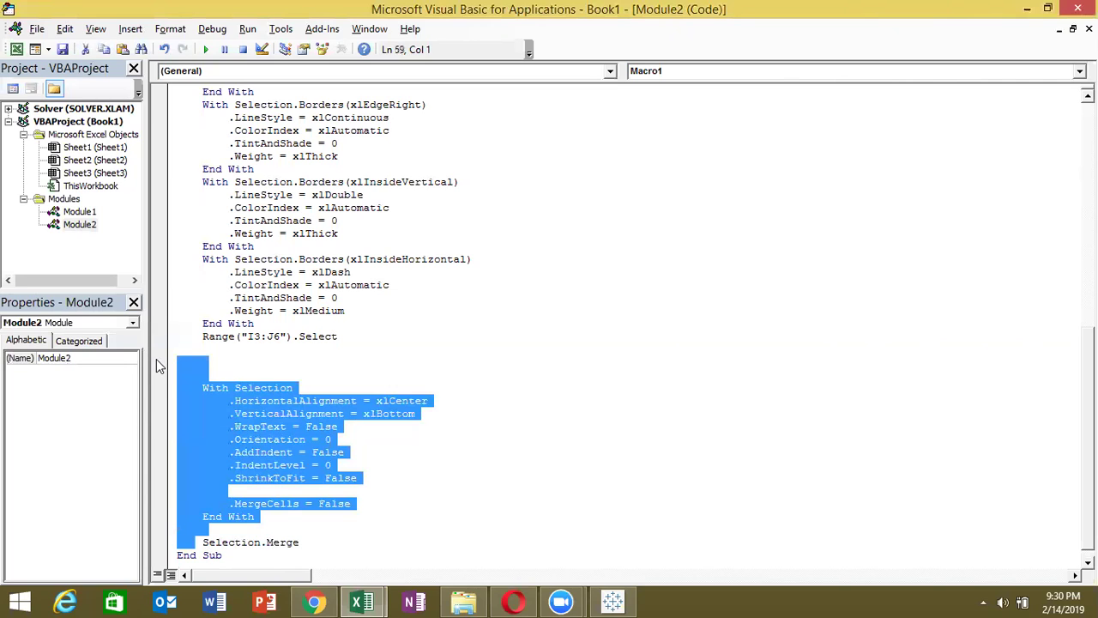
click(198, 403)
mouse_move(360, 519)
mouse_down()
mouse_move(253, 478)
mouse_move(197, 393)
mouse_up()
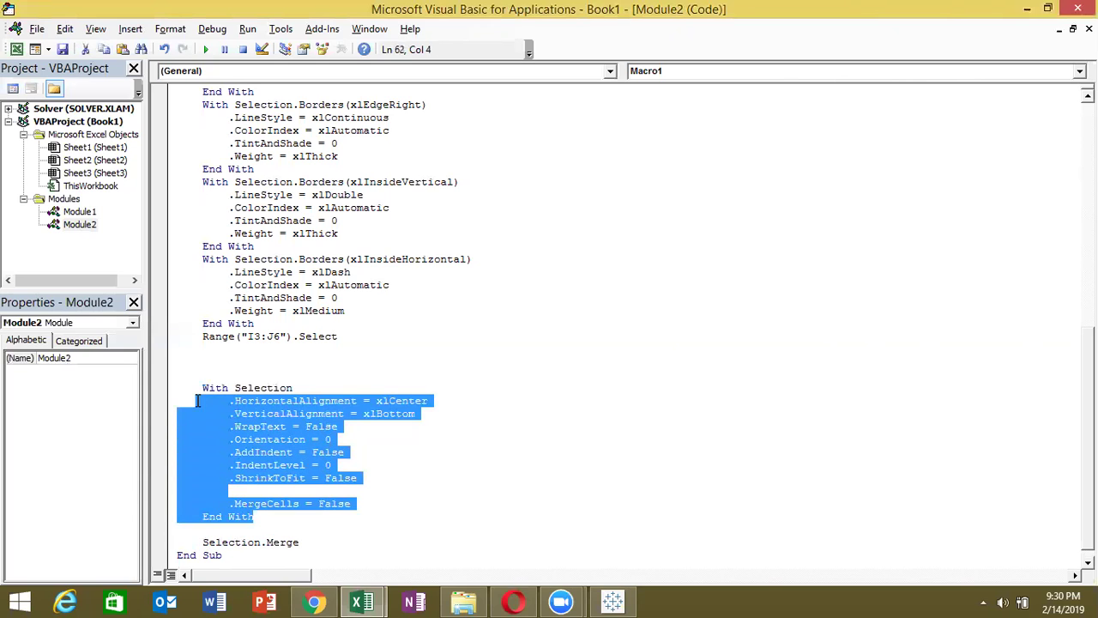
click(313, 542)
Add blank lines and change Selection.Merge to Selection.UnMerge
key(Return)
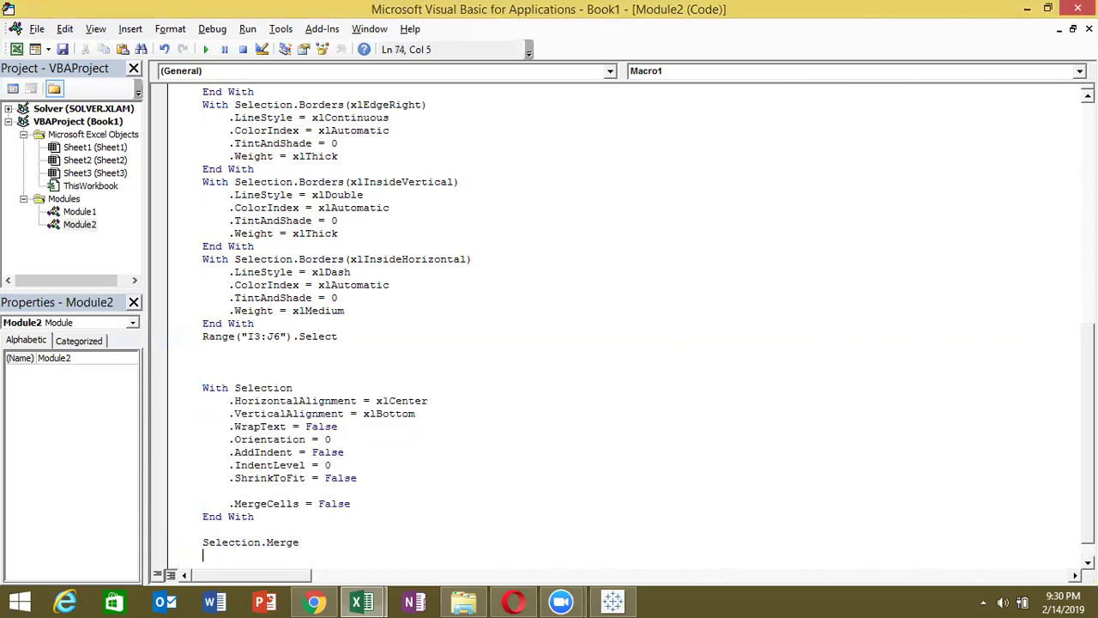
key(Return)
key(Return)
key(Return)
key(Return)
key(Return)
key(Return)
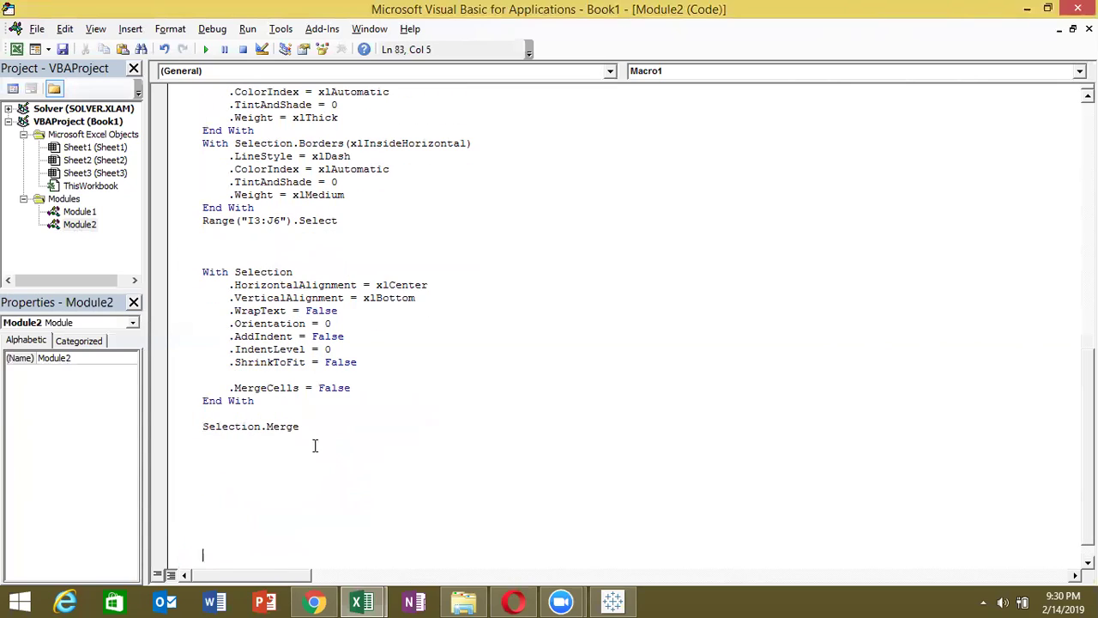
click(266, 426)
text(un)
click(270, 483)
Highlight False on the MergeCells line, then toggle to the Excel workbook
double_click(356, 385)
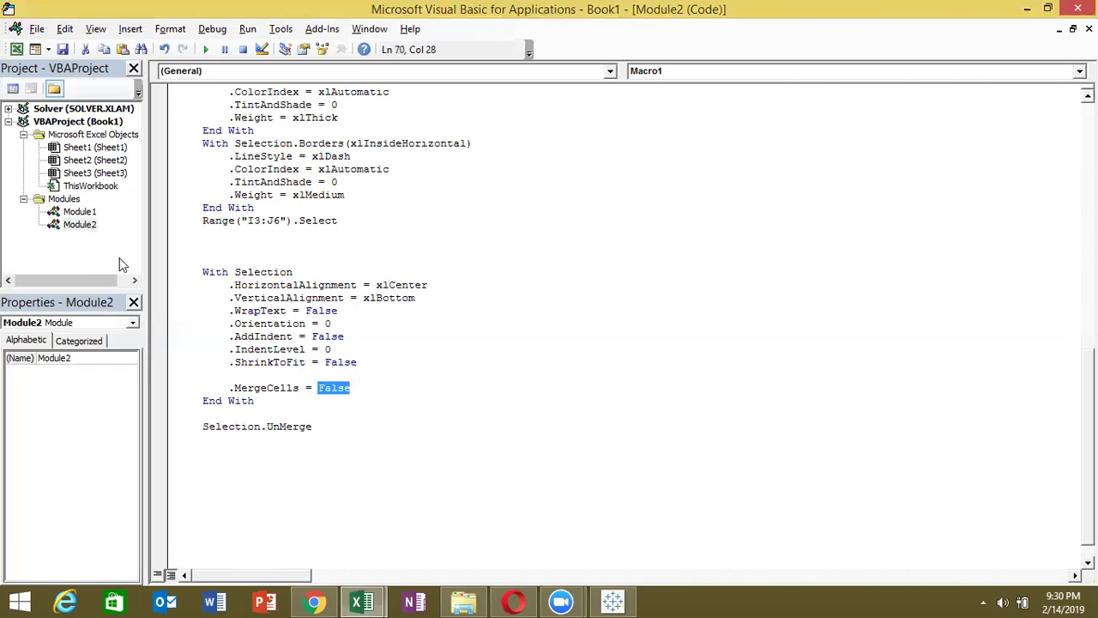
key(alt+F11)
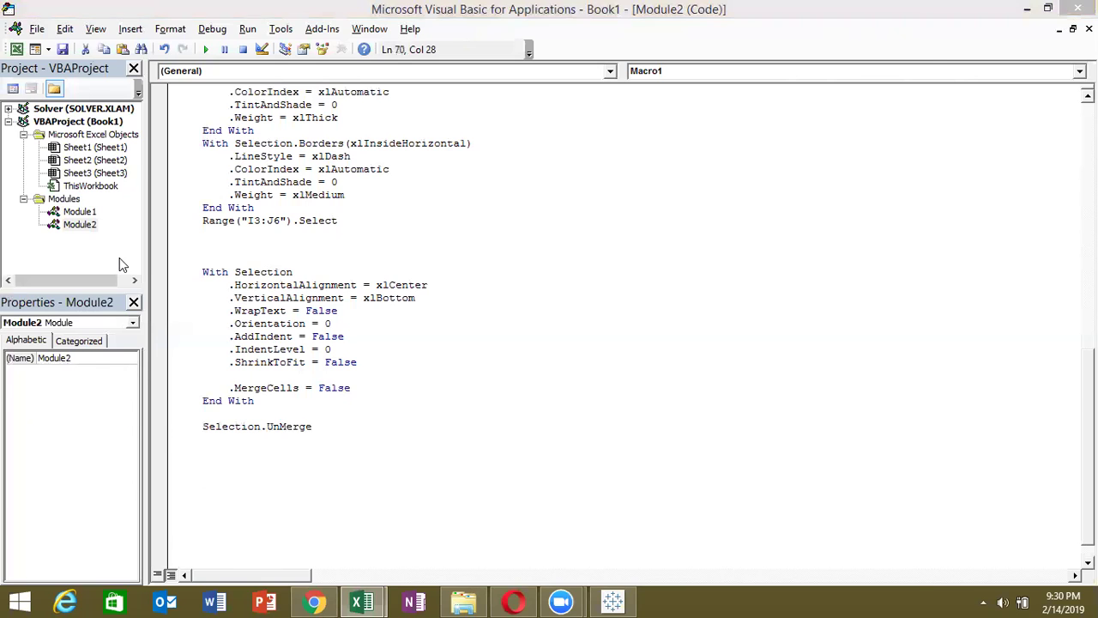
key(alt+F11)
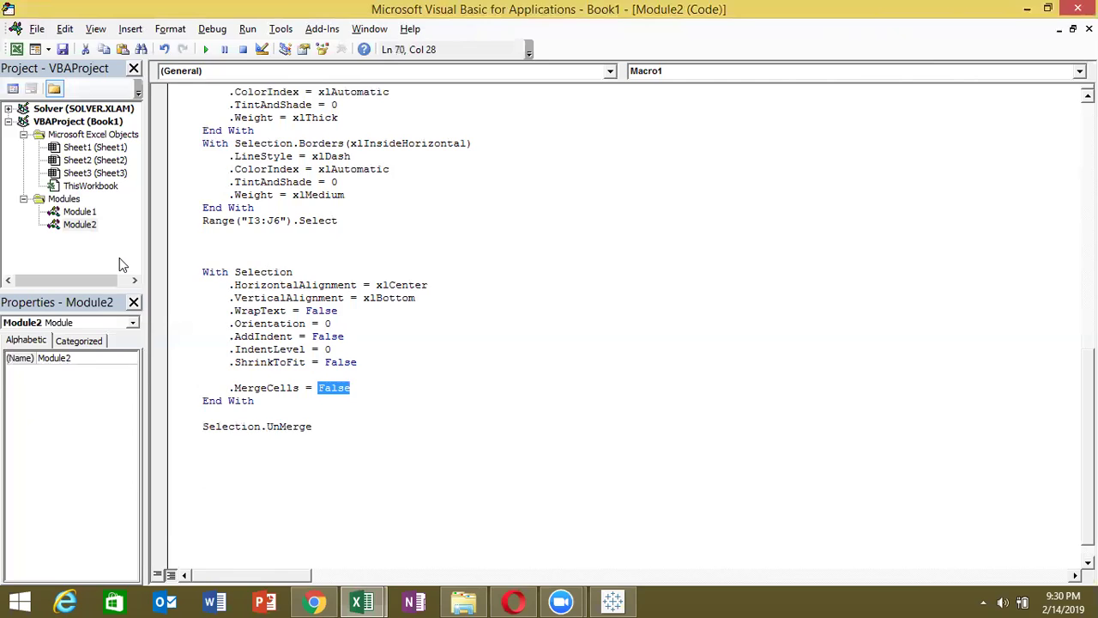
key(alt+F11)
key(alt+F11)
In Module1, add Range("A1:G13").NumberFormat = "0.00" on a new line before End Sub
double_click(91, 213)
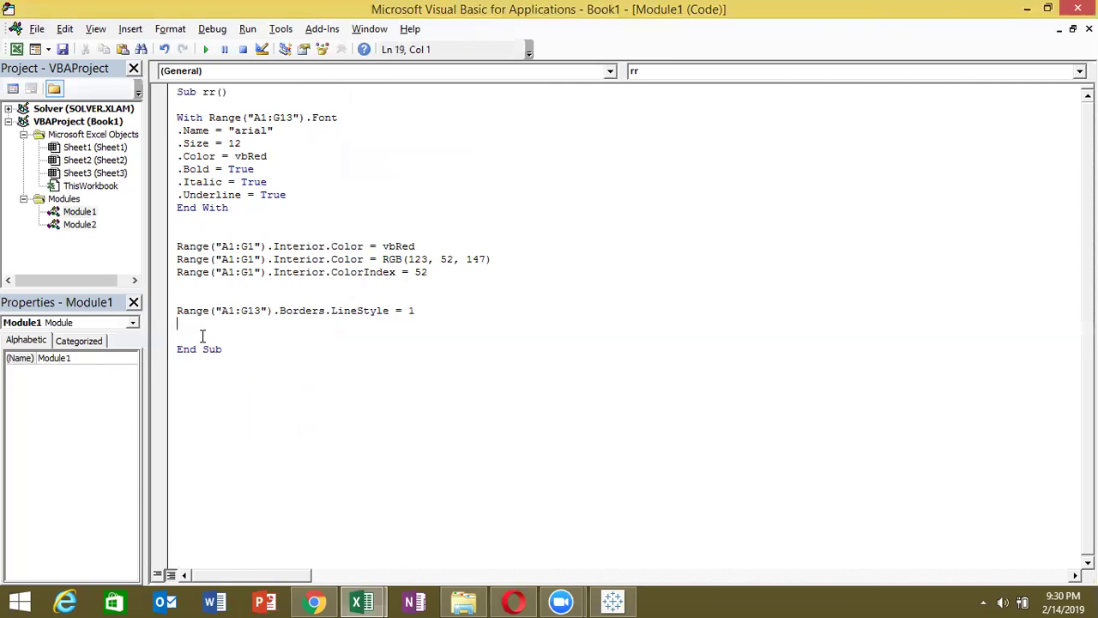
key(Return)
text(ra)
text(nge()
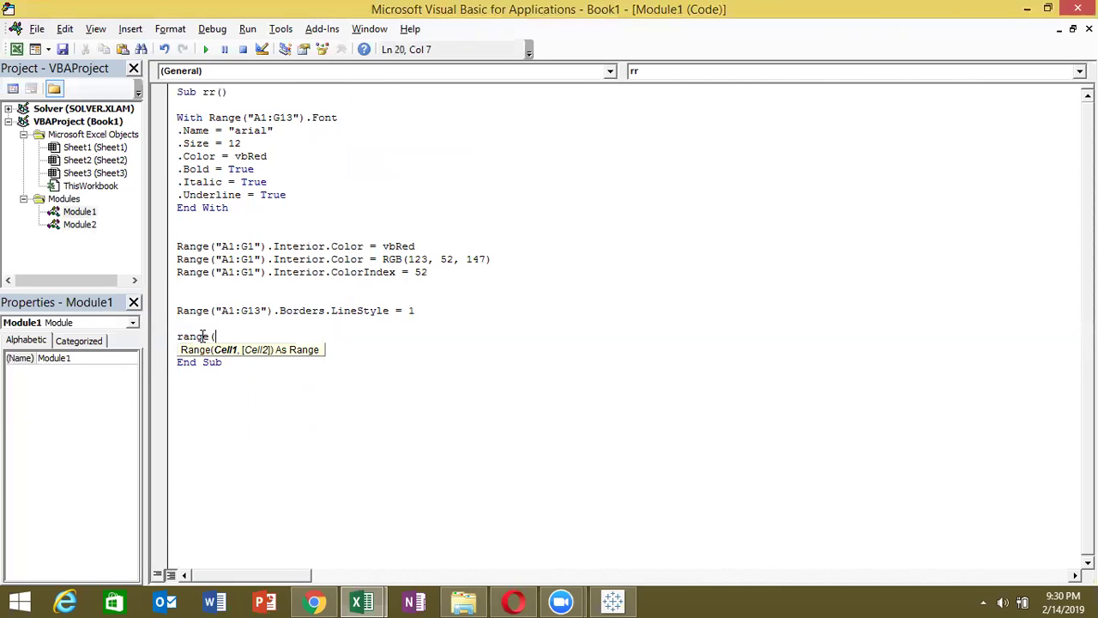
text("A1)
text(:G13")
text().num)
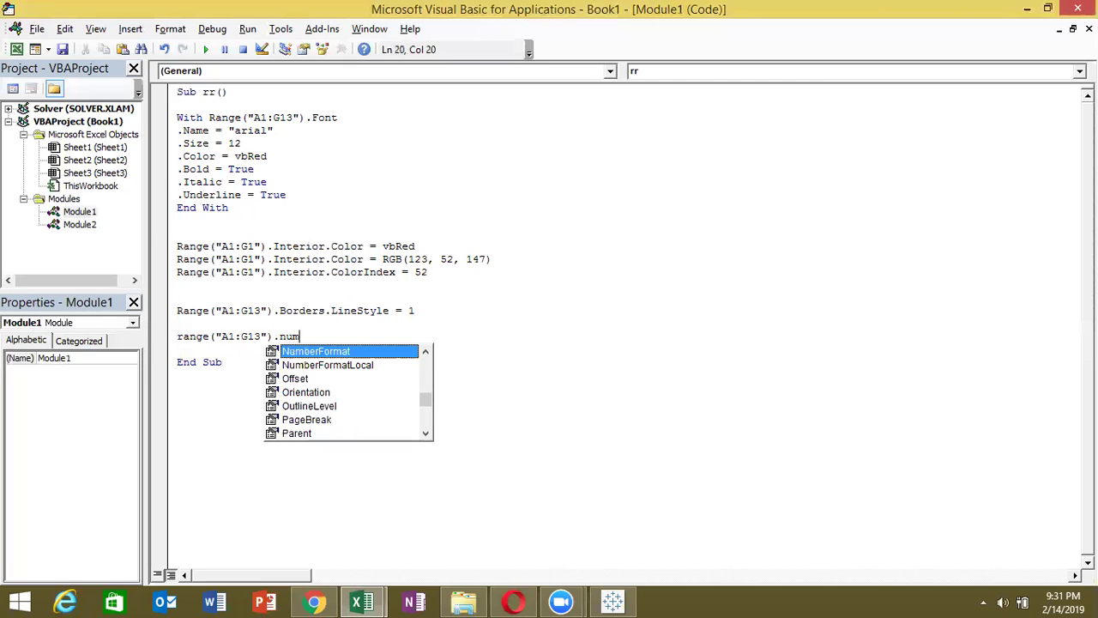
key(Tab)
text(=)
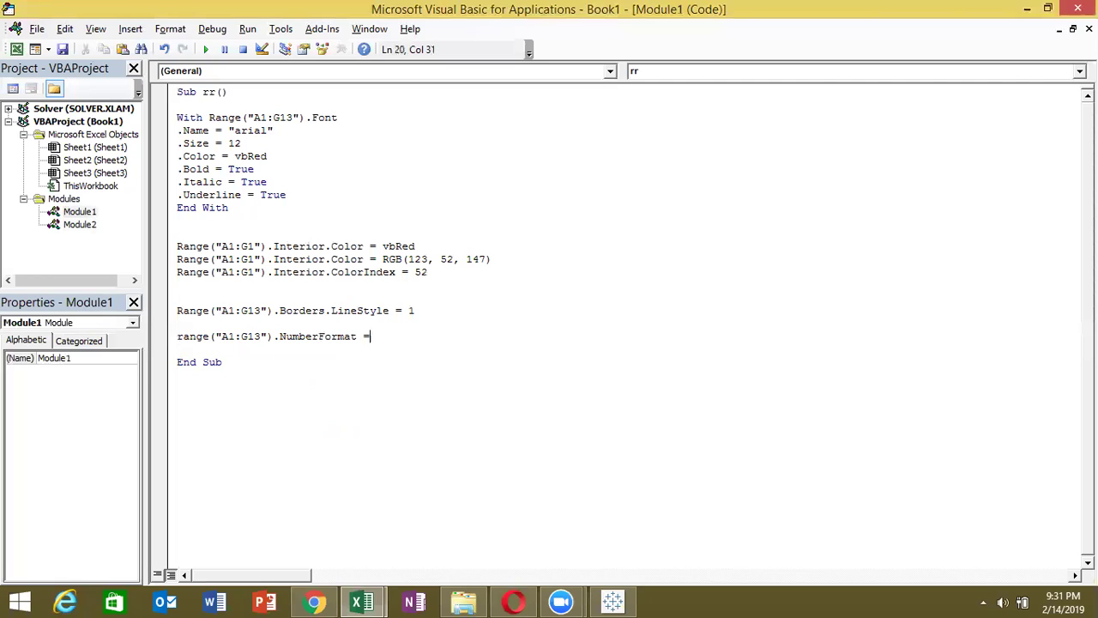
text( ")
text(0)
text(.000)
key(BackSpace)
text(")
Try formats 0.00%, #,### and DD-MMM-YYYY, finally setting "HH:MM:SS am/pm"
click(408, 325)
click(410, 337)
key(Right)
key(BackSpace)
text(%)
text(")
key(BackSpace)
key(BackSpace)
key(BackSpace)
key(BackSpace)
key(BackSpace)
key(BackSpace)
text(#,###)
key(BackSpace)
key(BackSpace)
key(BackSpace)
key(BackSpace)
key(BackSpace)
text(DD-MMM-YYYY")
key(BackSpace)
key(BackSpace)
key(BackSpace)
key(BackSpace)
key(BackSpace)
key(BackSpace)
key(BackSpace)
key(BackSpace)
key(BackSpace)
key(BackSpace)
key(BackSpace)
key(BackSpace)
text(HH:MM:SS am/pm")
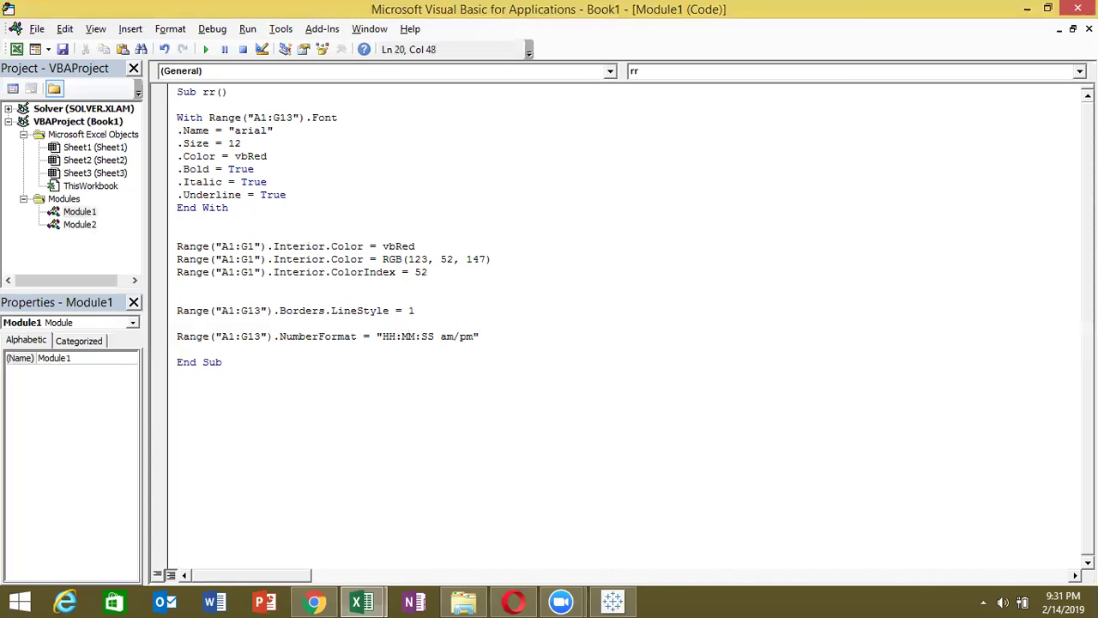
Browse the Custom number format codes in Format Cells, then close the dialog
key(alt+Tab)
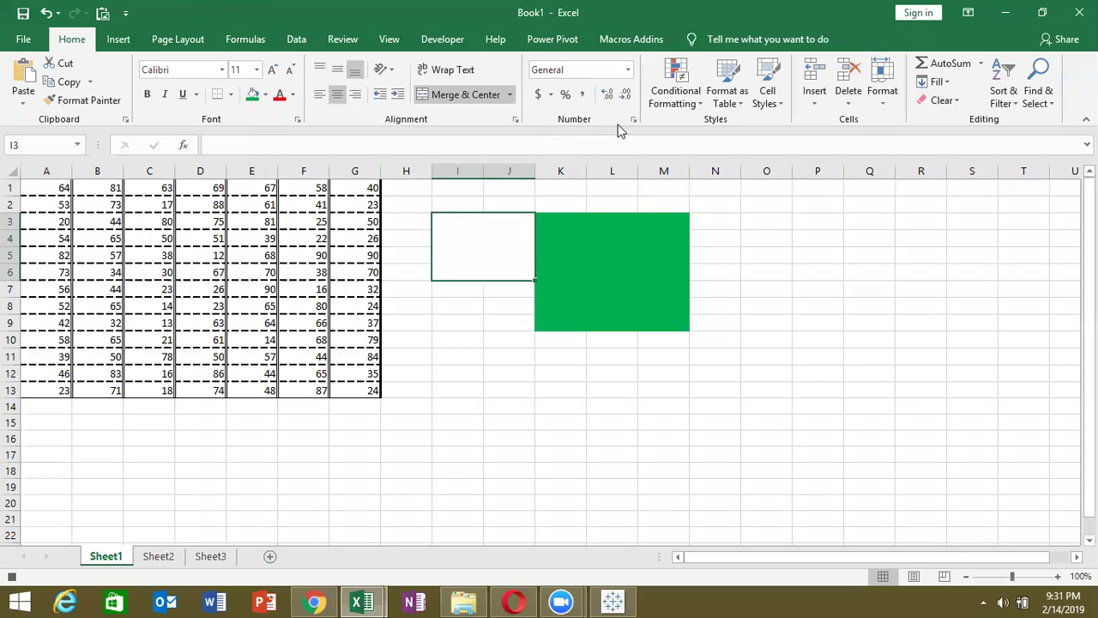
click(632, 123)
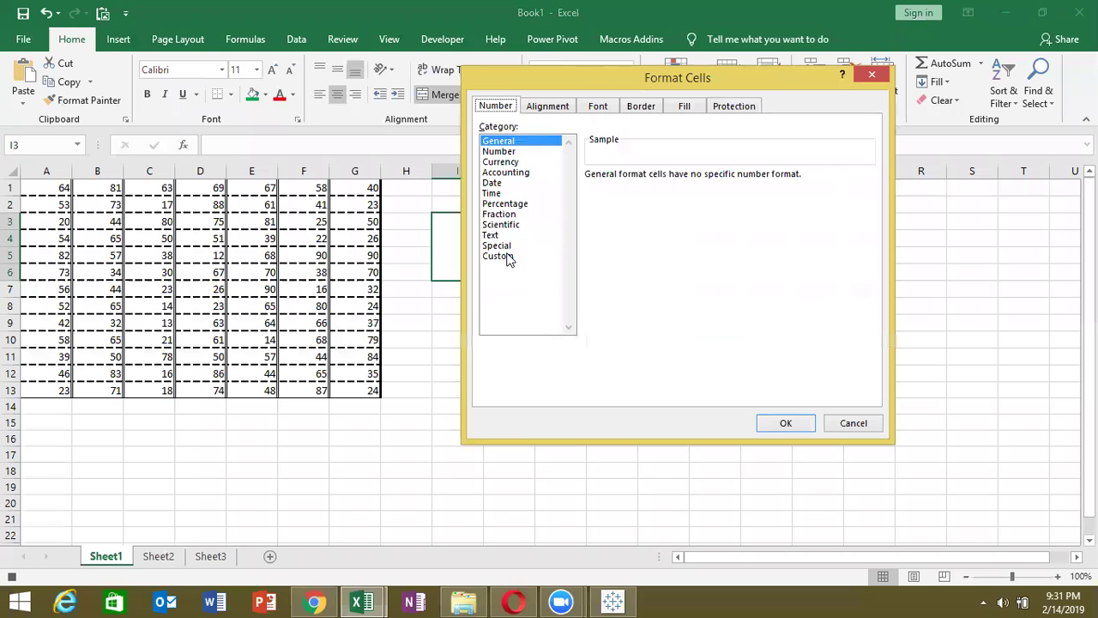
click(506, 256)
drag(872, 239, 875, 157)
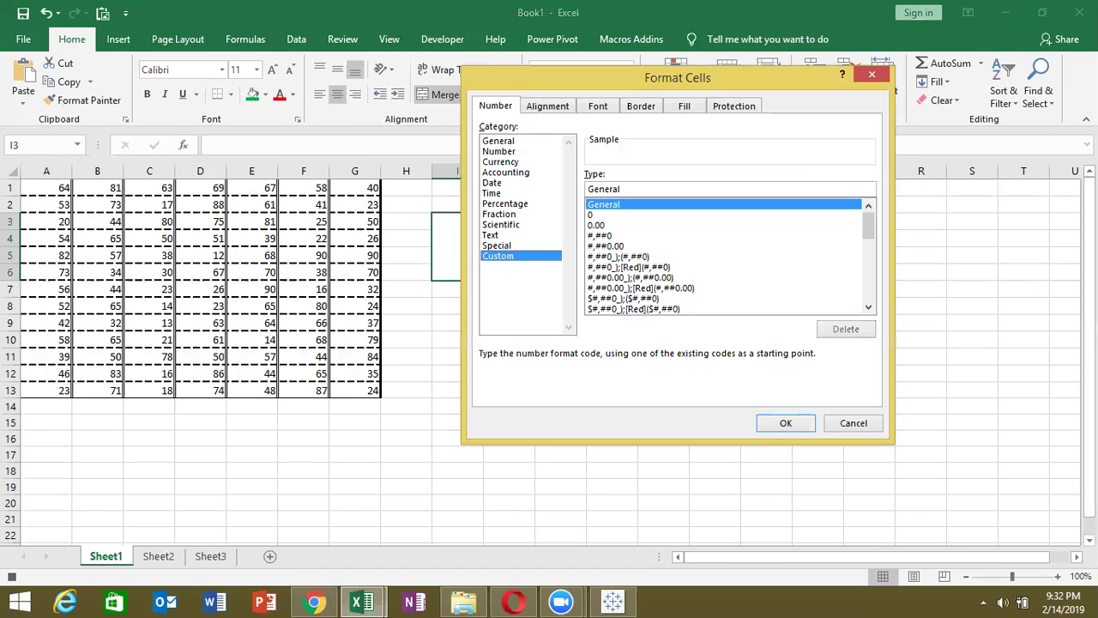
click(873, 74)
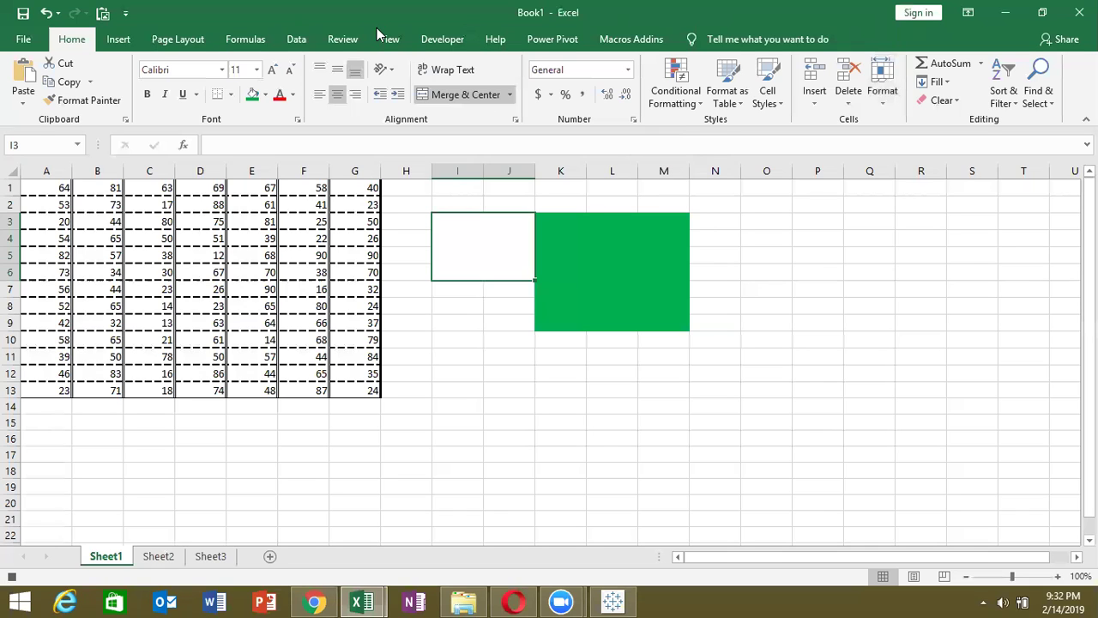
Browse the File > New workbook templates, then close Excel with Alt+F4 and dismiss the save prompt
click(23, 38)
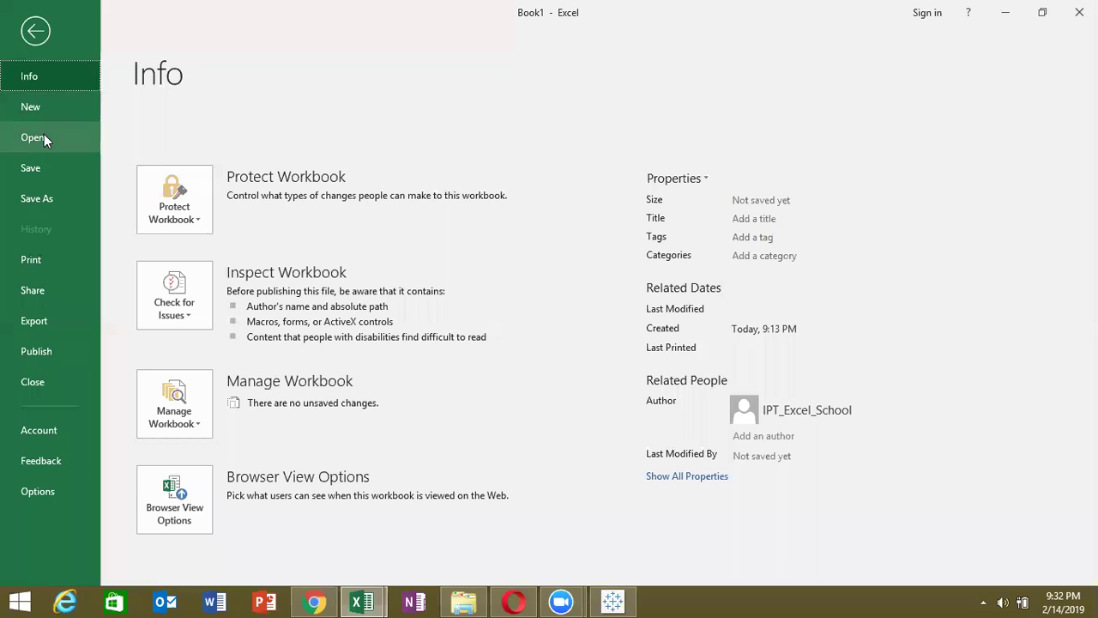
click(46, 119)
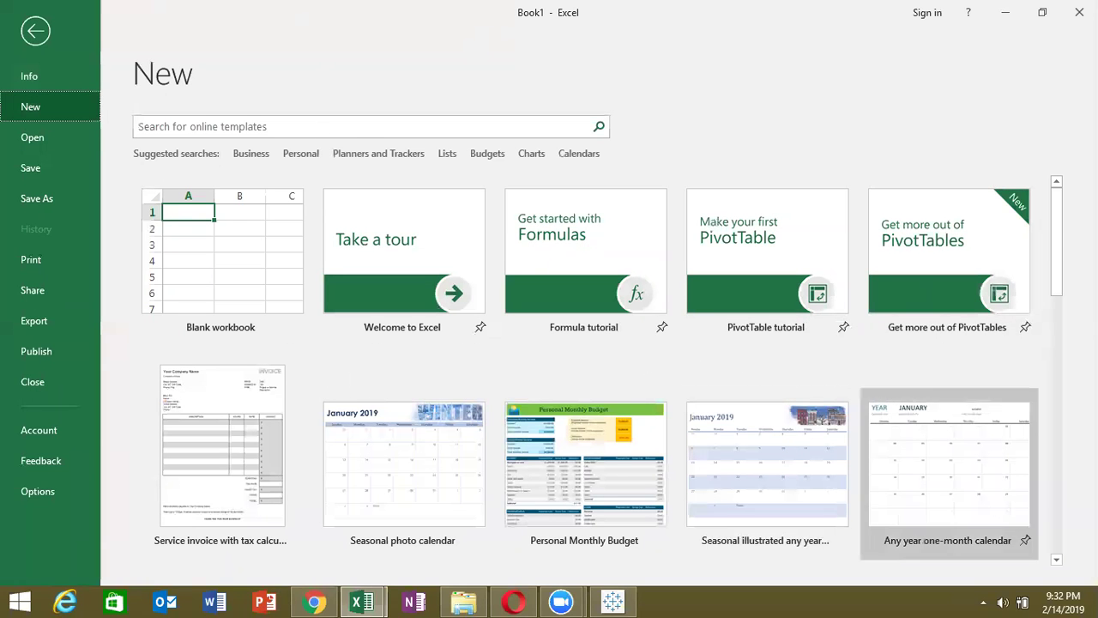
drag(1056, 230, 1021, 441)
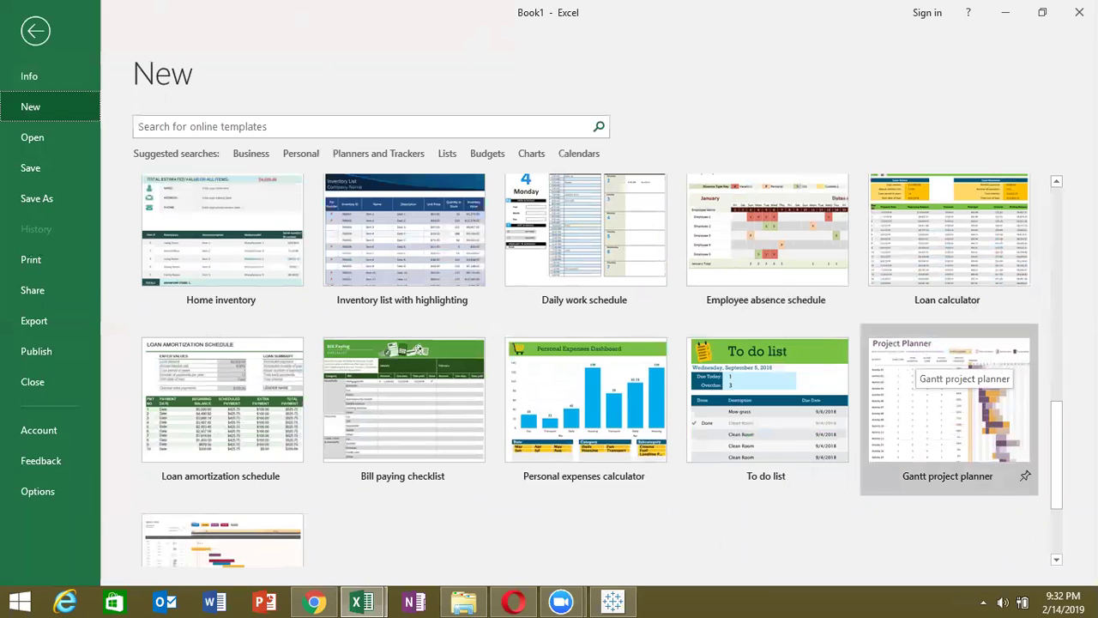
key(Escape)
key(alt+F4)
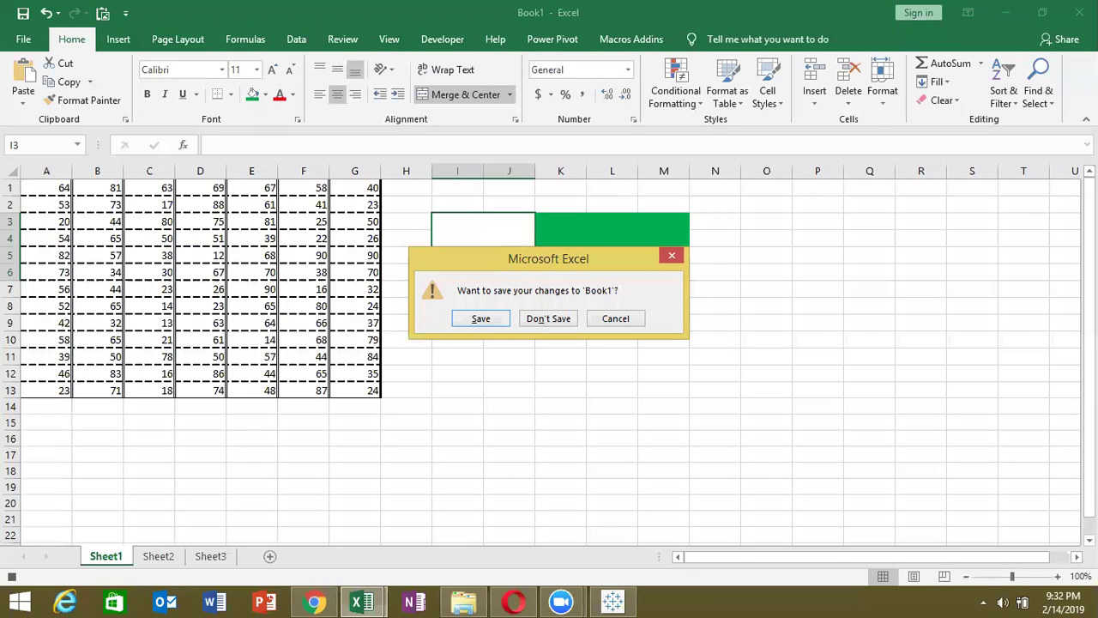
key(Escape)
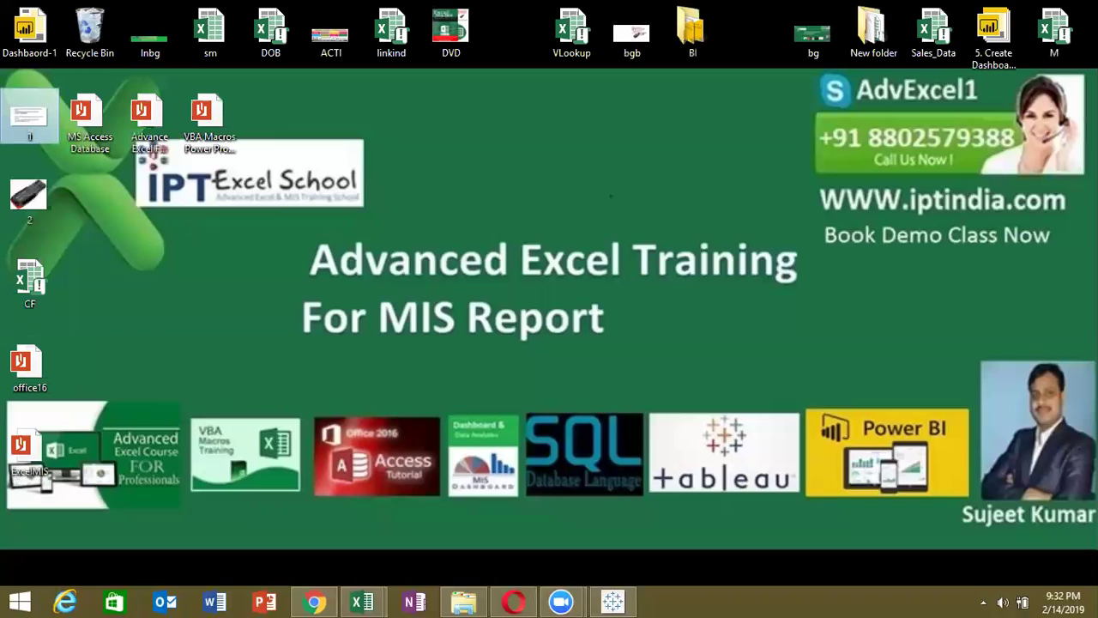